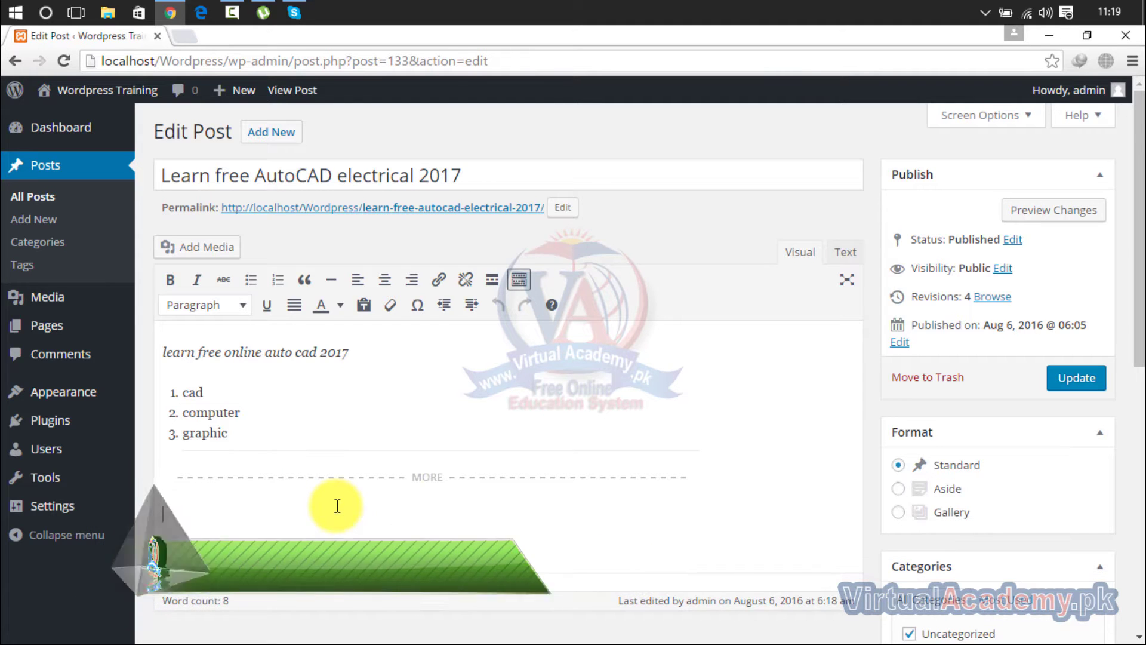
- Open the post's media dialog, view the Insert from URL form, and return to the media library
{"action": "left_click", "coordinate": [206, 249]}
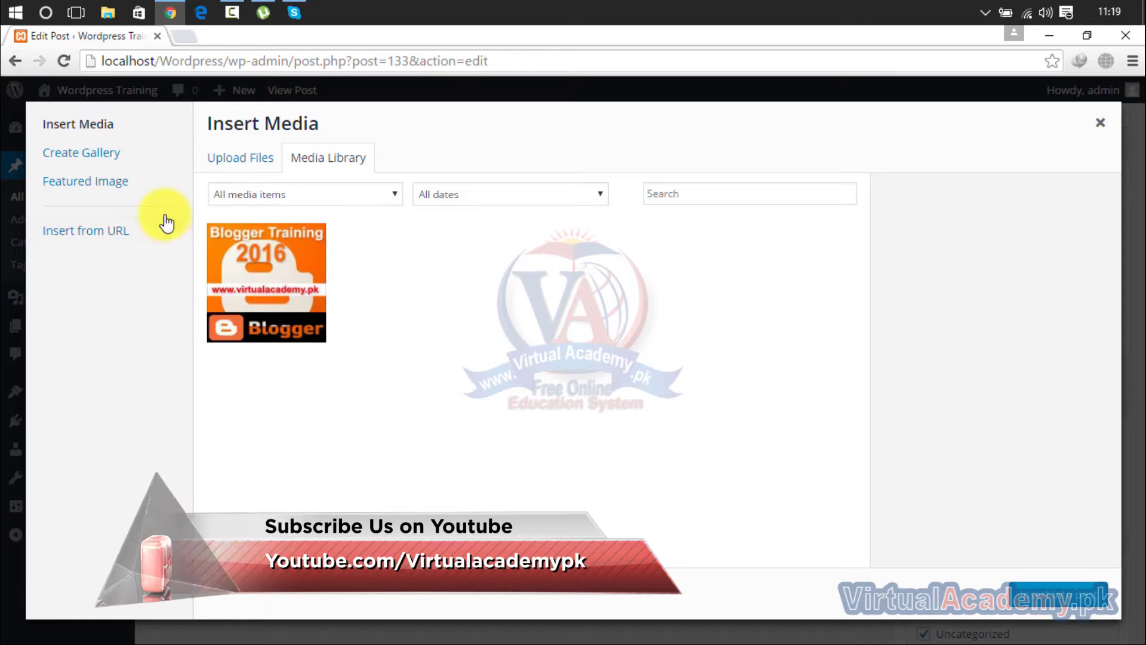
{"action": "left_click", "coordinate": [118, 231]}
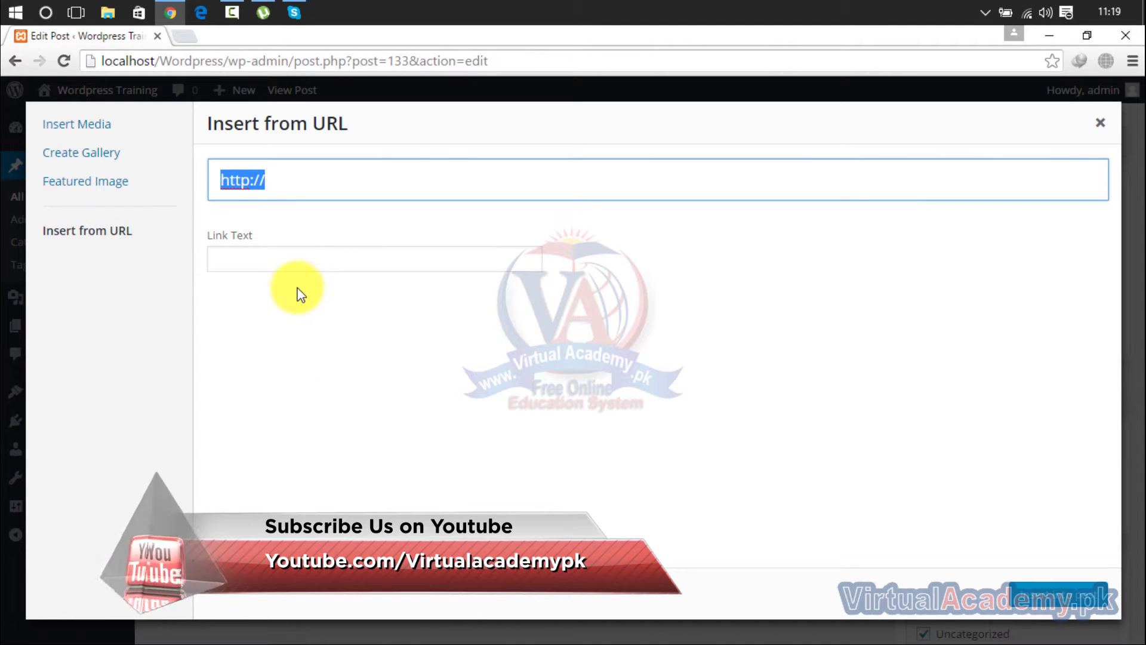
{"action": "left_click", "coordinate": [300, 190]}
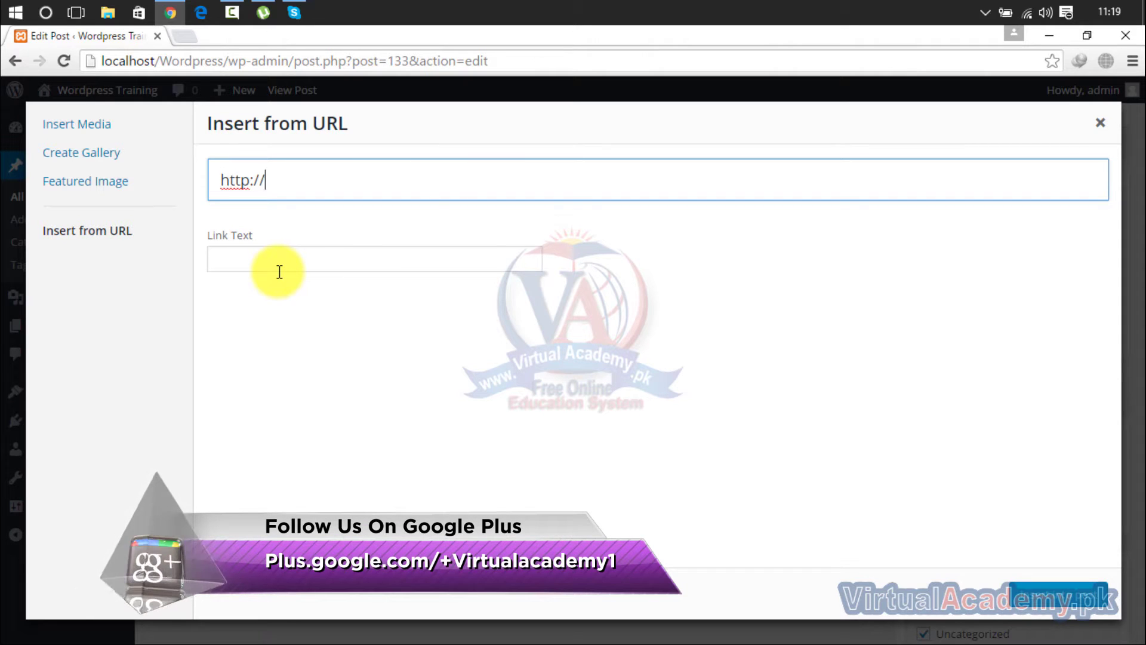
{"action": "left_click", "coordinate": [98, 123]}
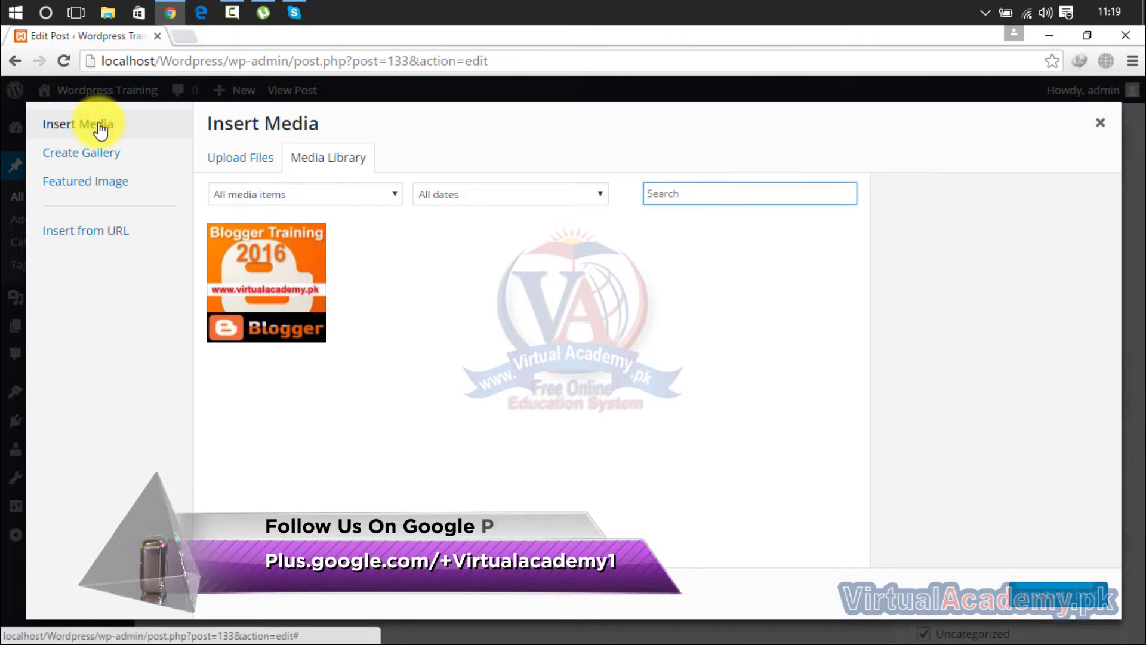
- Filter the media library to videos from August 2016 and search it for "virtual academy.pk"
{"action": "left_click", "coordinate": [394, 195]}
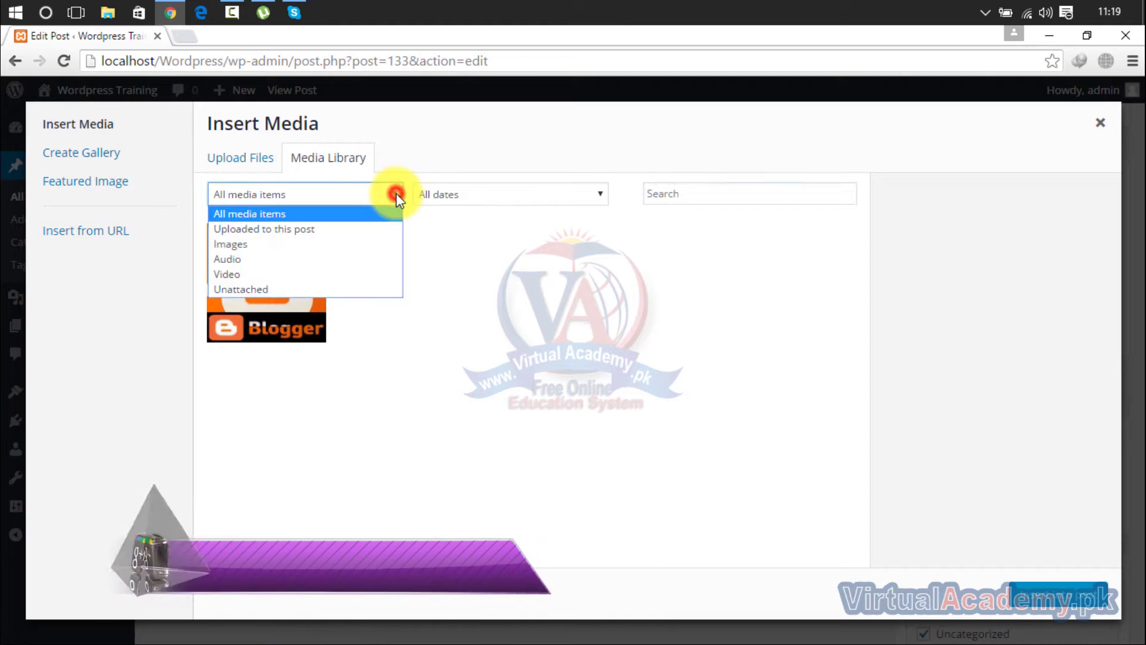
{"action": "left_click", "coordinate": [360, 266]}
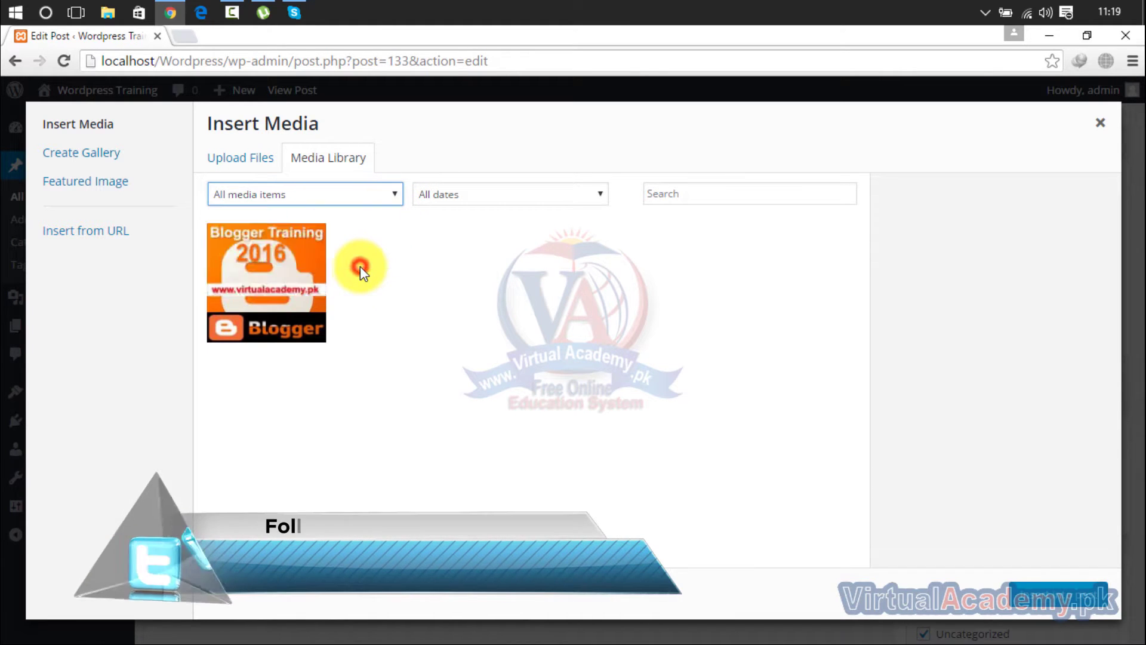
{"action": "left_click", "coordinate": [394, 188]}
{"action": "left_click", "coordinate": [324, 275]}
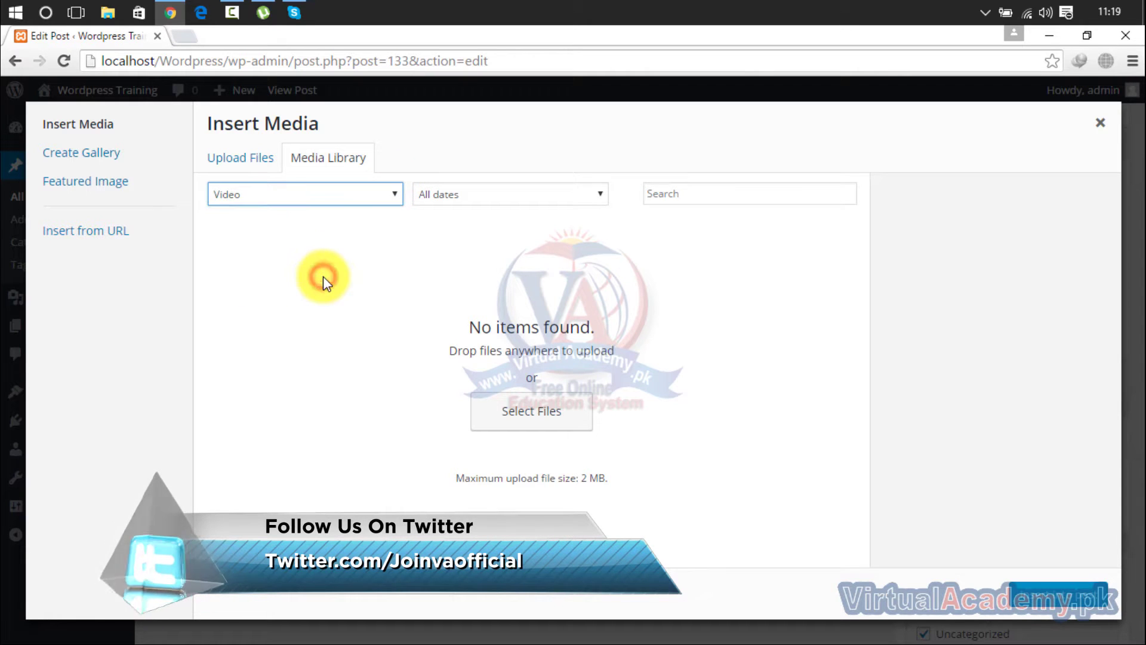
{"action": "left_click", "coordinate": [477, 201]}
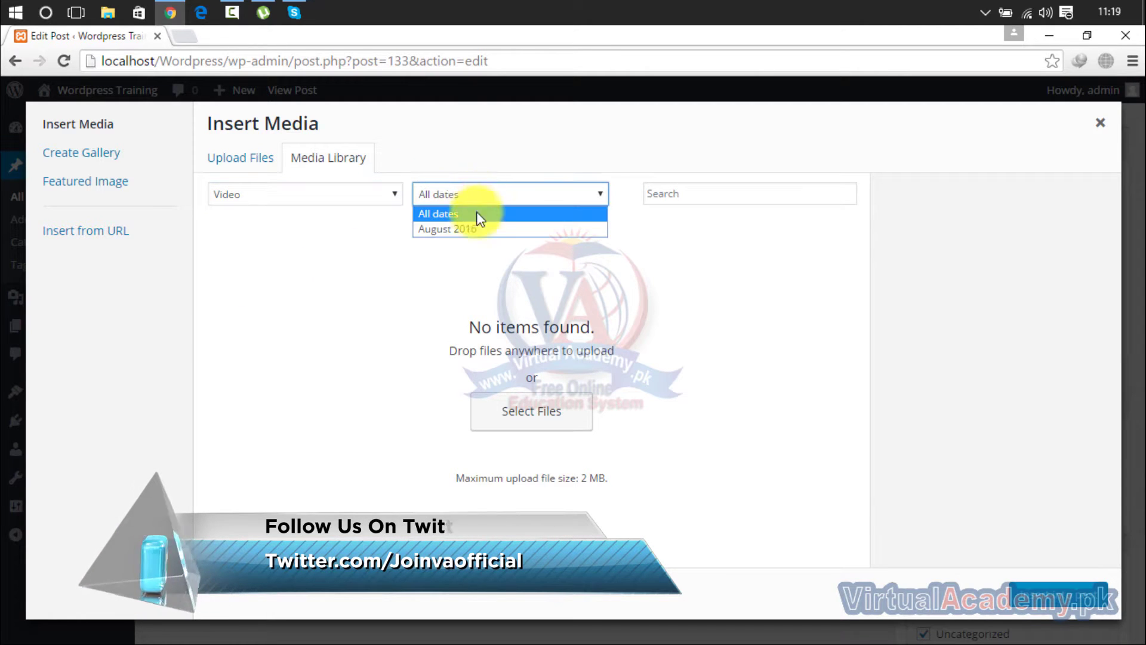
{"action": "left_click", "coordinate": [476, 229]}
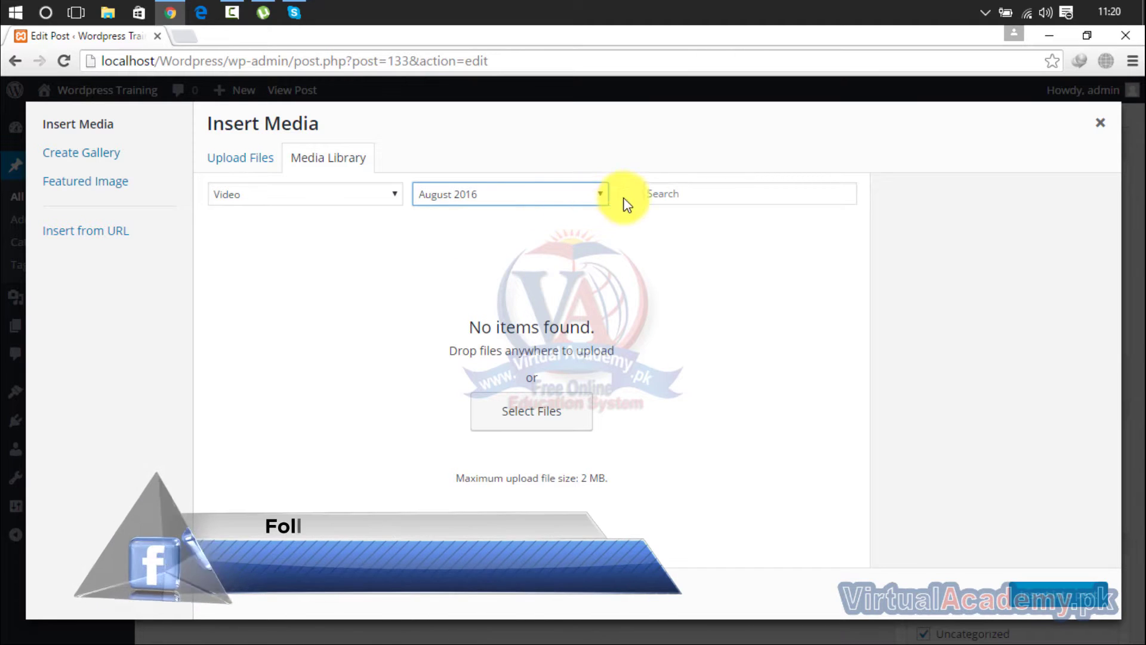
{"action": "left_click", "coordinate": [662, 193]}
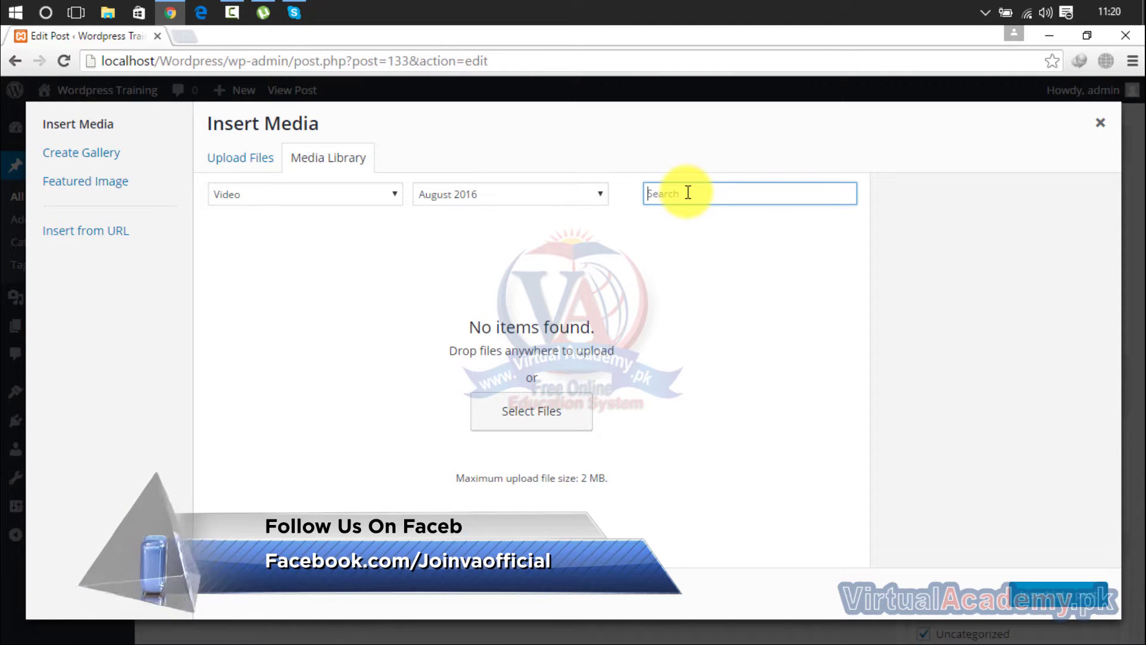
{"action": "type", "text": "virtual academy.pk"}
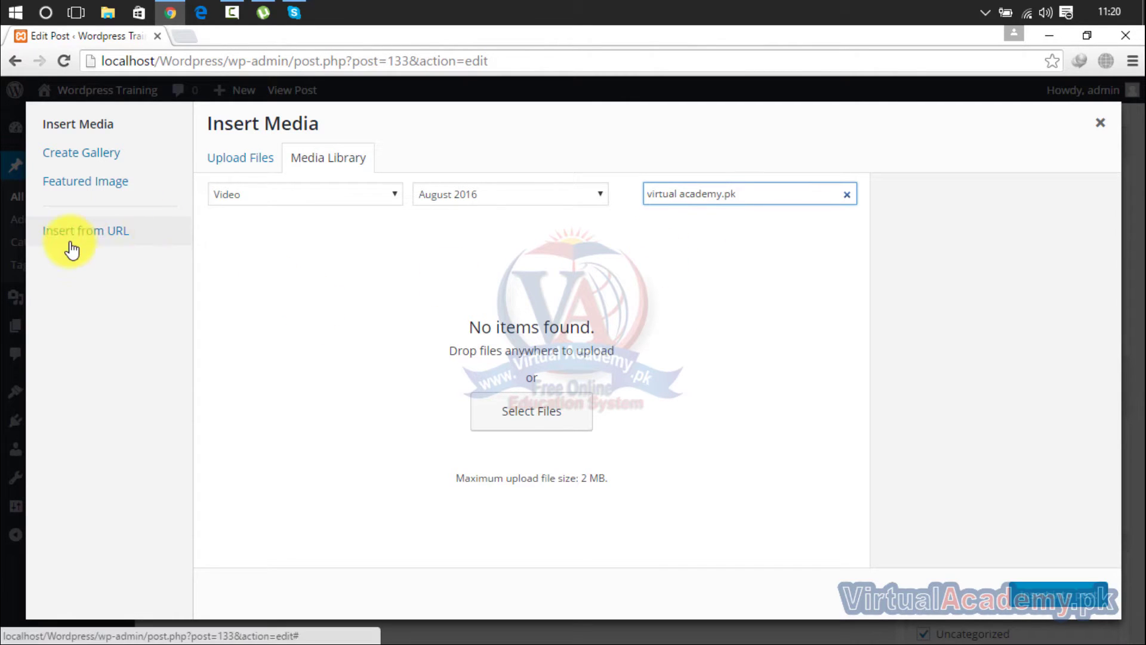
- Switch to inserting media from a URL and select the placeholder address for replacement
{"action": "left_click", "coordinate": [99, 231]}
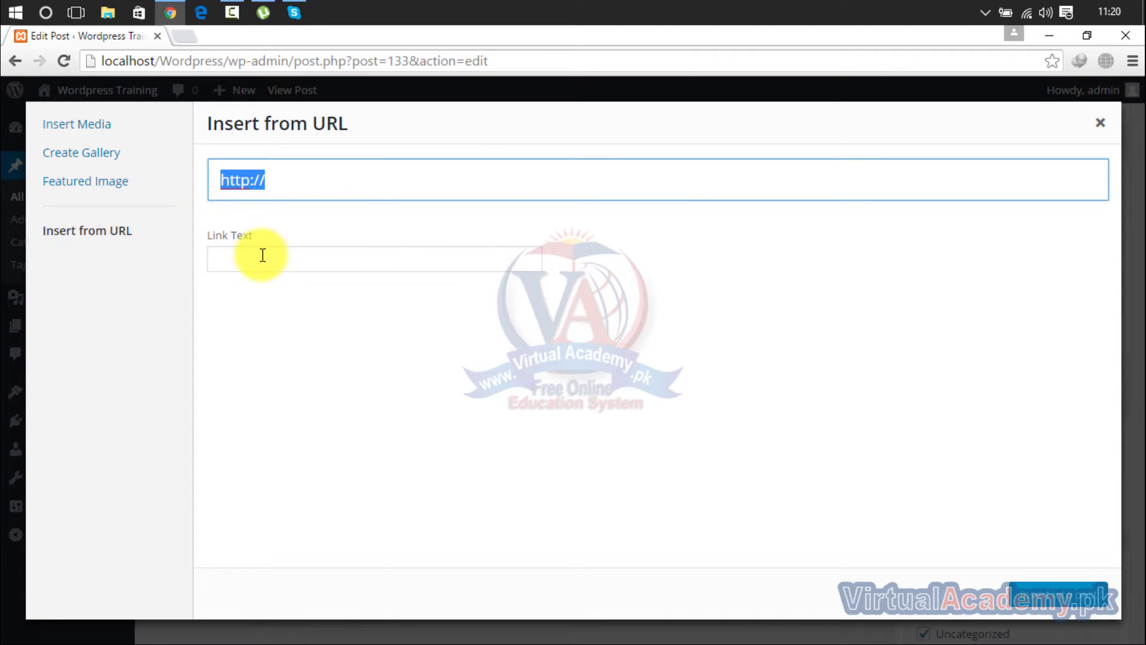
{"action": "left_click", "coordinate": [263, 255]}
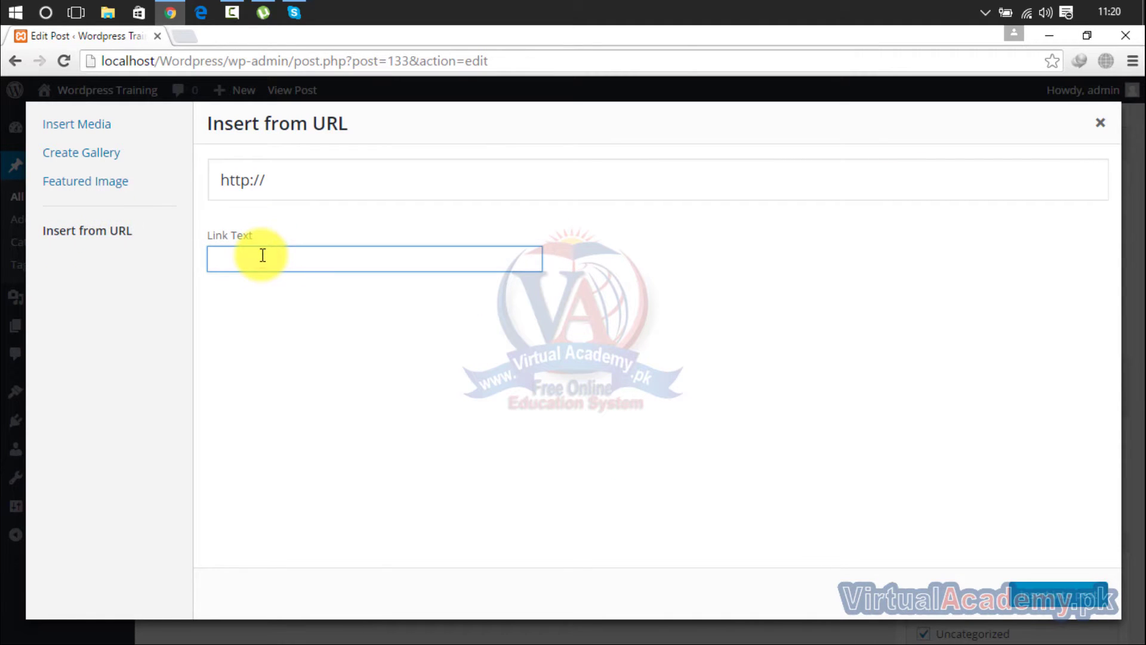
{"action": "left_click", "coordinate": [312, 173]}
{"action": "triple_click", "coordinate": [313, 175]}
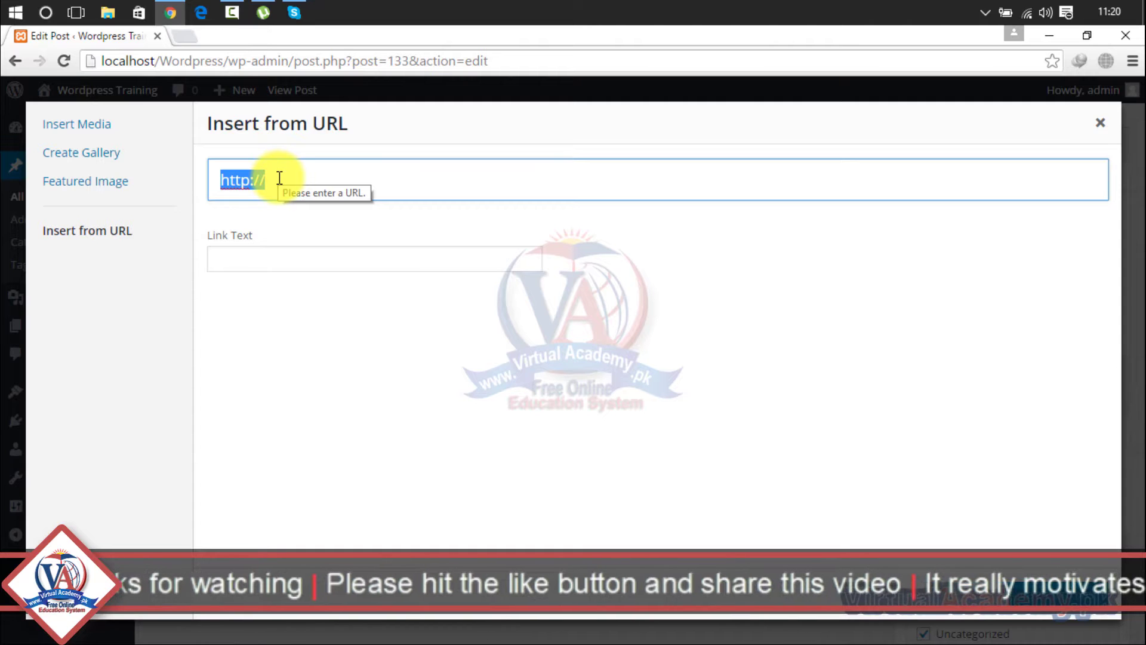
- Open youtube.com in a new browser tab
{"action": "left_click", "coordinate": [189, 36]}
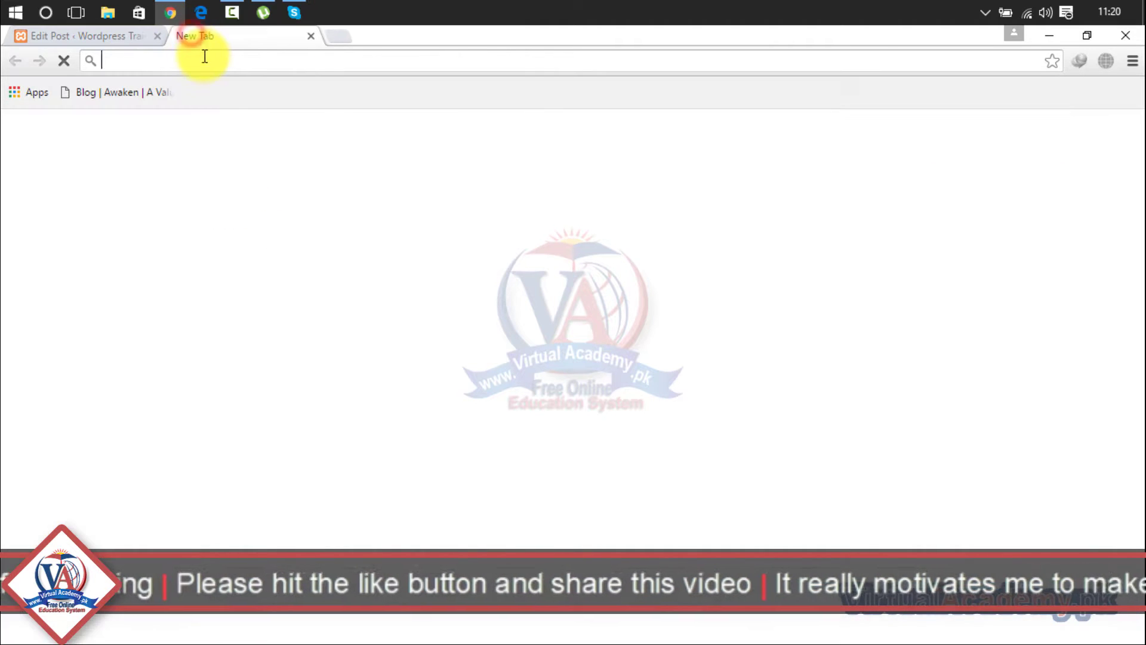
{"action": "type", "text": "youtube"}
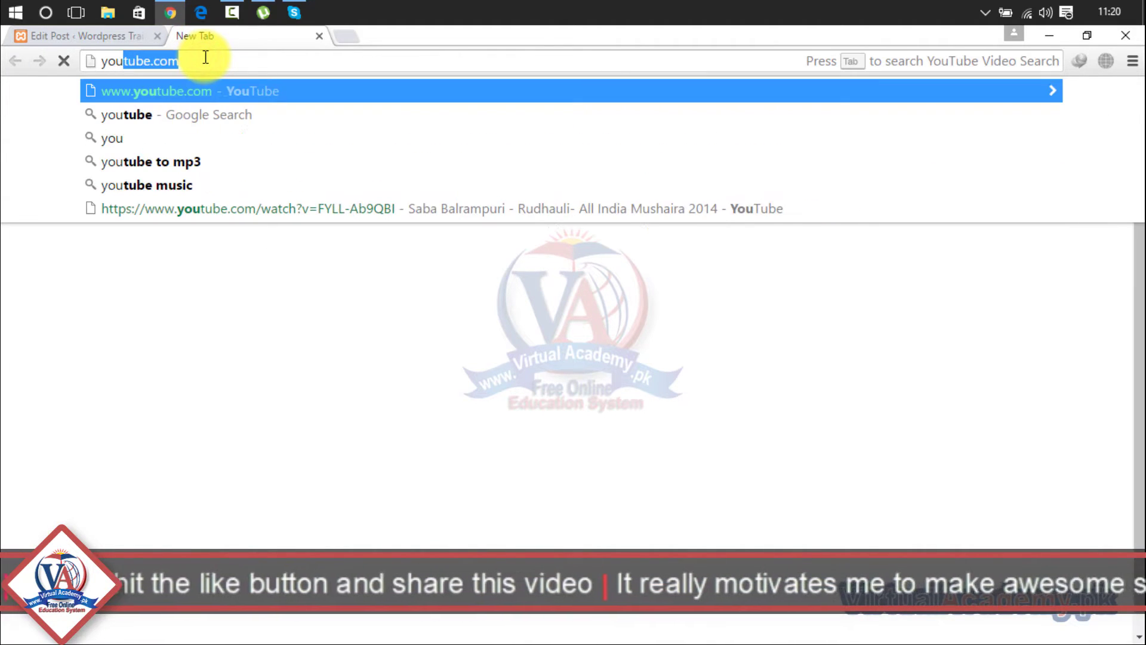
{"action": "type", "text": ".com"}
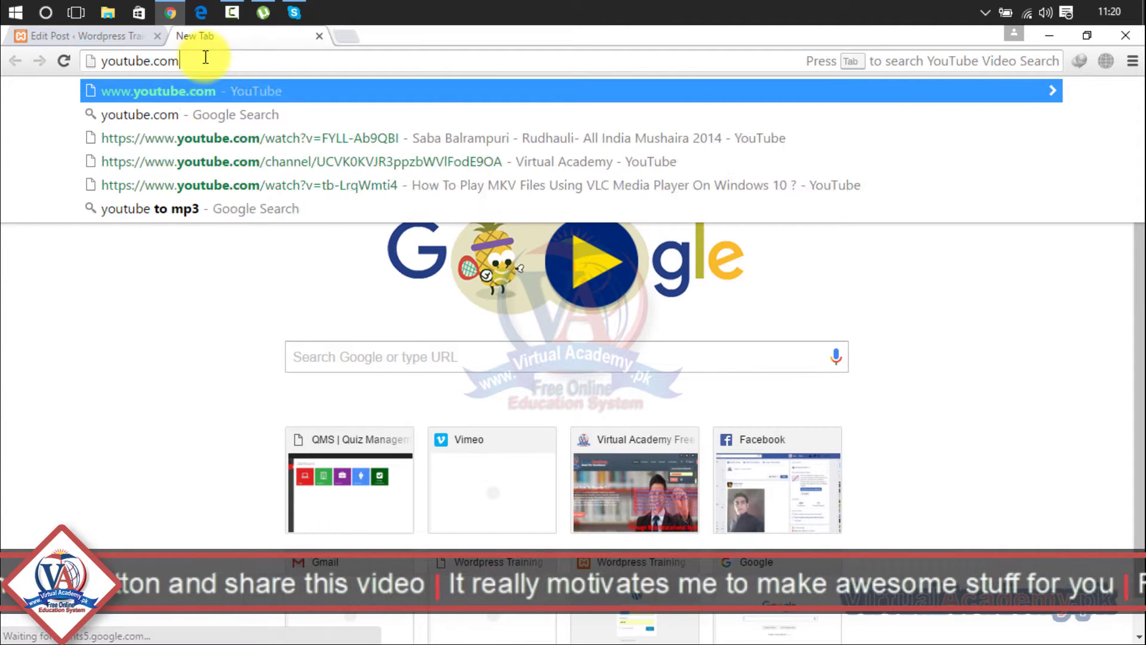
{"action": "key", "text": "Return"}
{"action": "left_click_drag", "start_coordinate": [225, 62], "coordinate": [108, 65]}
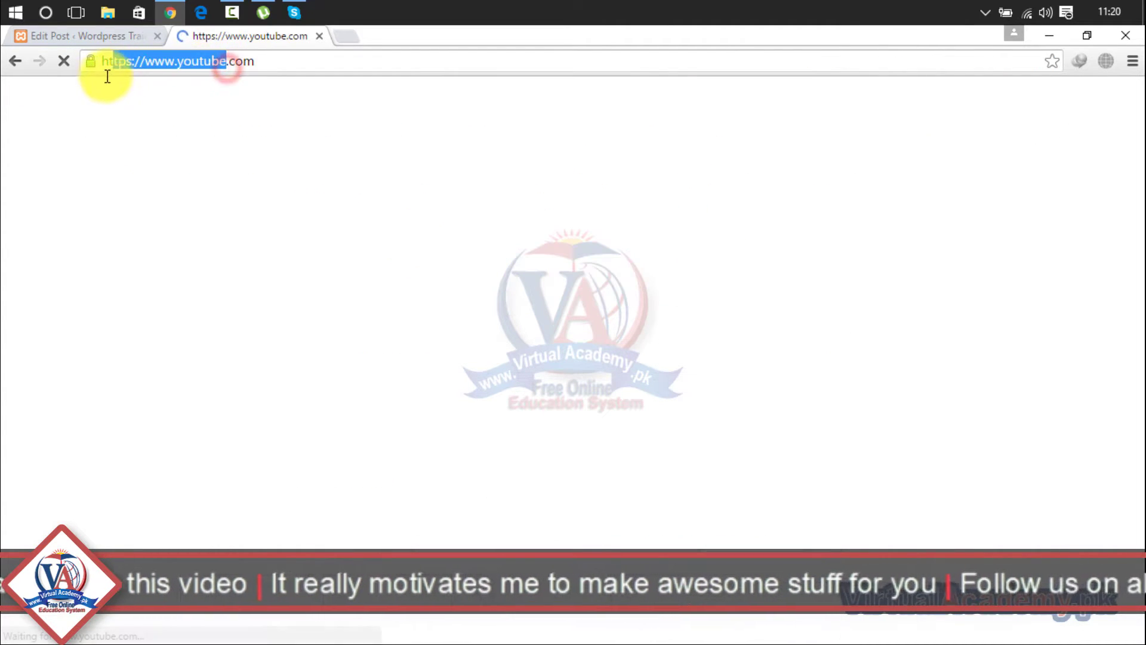
{"action": "left_click_drag", "start_coordinate": [274, 58], "coordinate": [97, 69]}
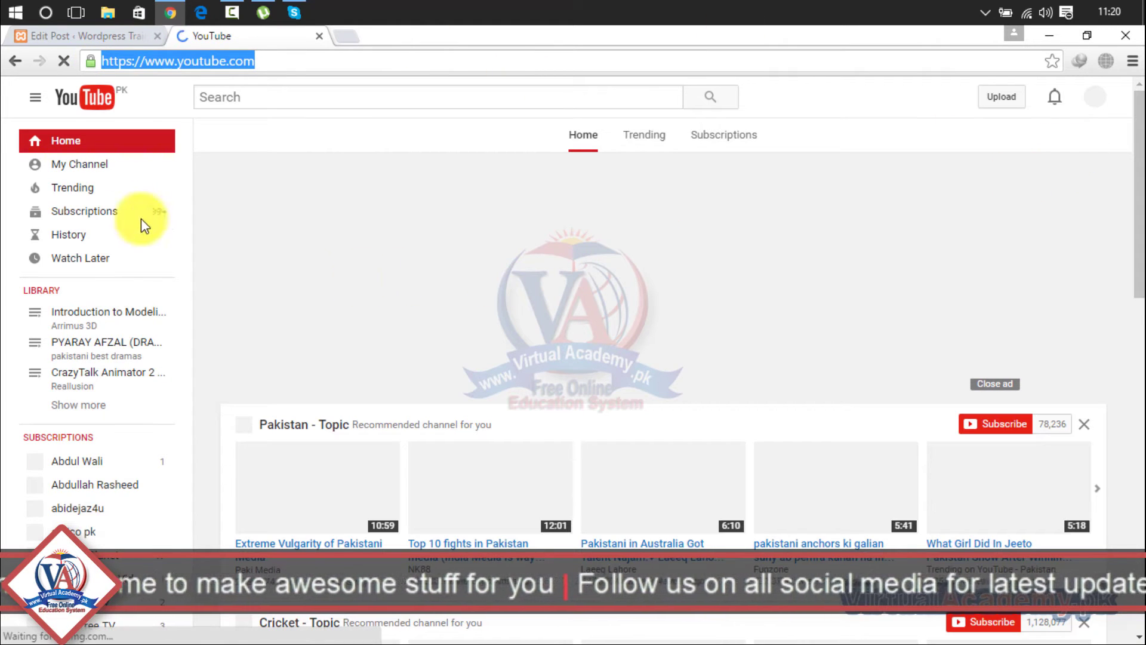
- Open the video in My Channel's "artical" playlist and copy its web address
{"action": "left_click", "coordinate": [115, 169]}
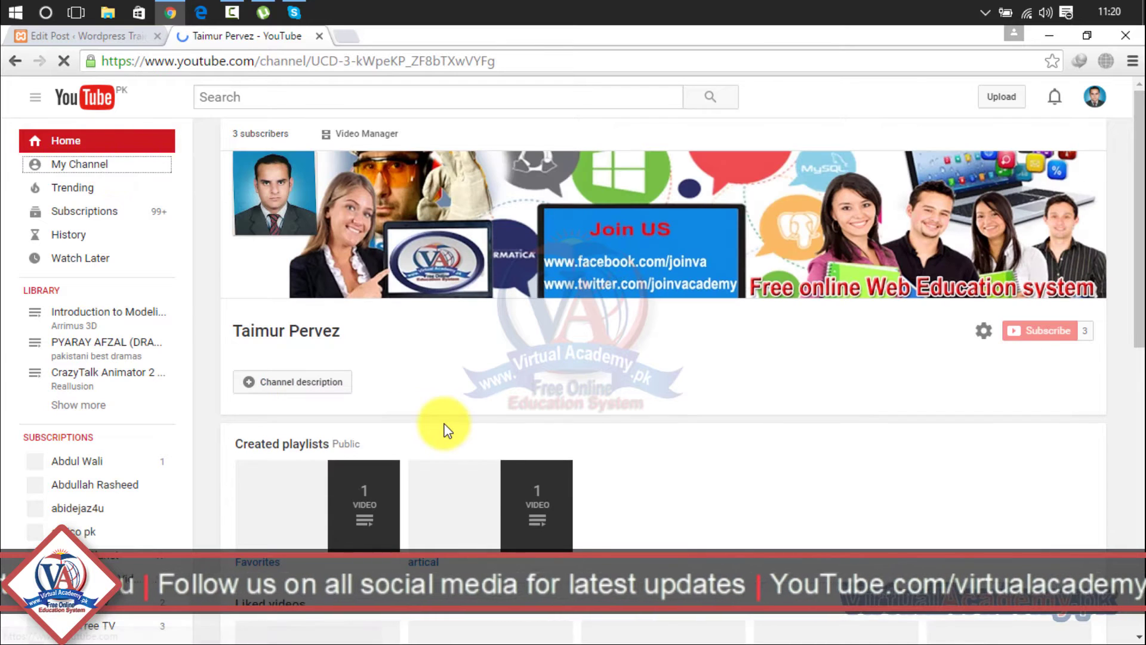
{"action": "left_click", "coordinate": [464, 529]}
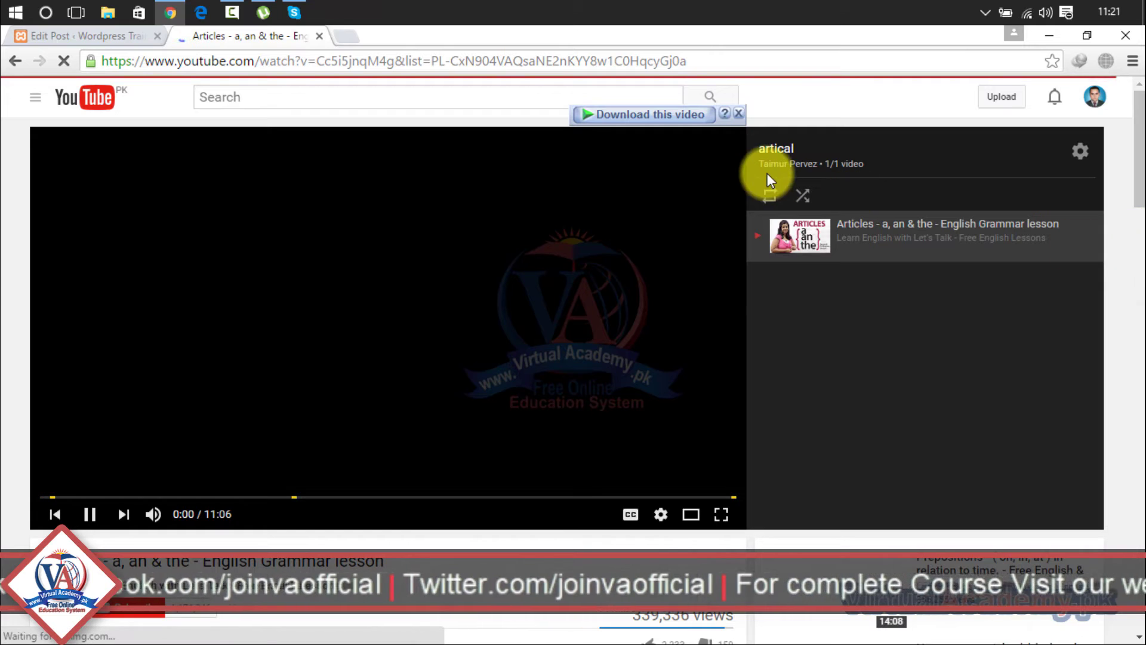
{"action": "left_click", "coordinate": [705, 52]}
{"action": "key", "text": "ctrl+c"}
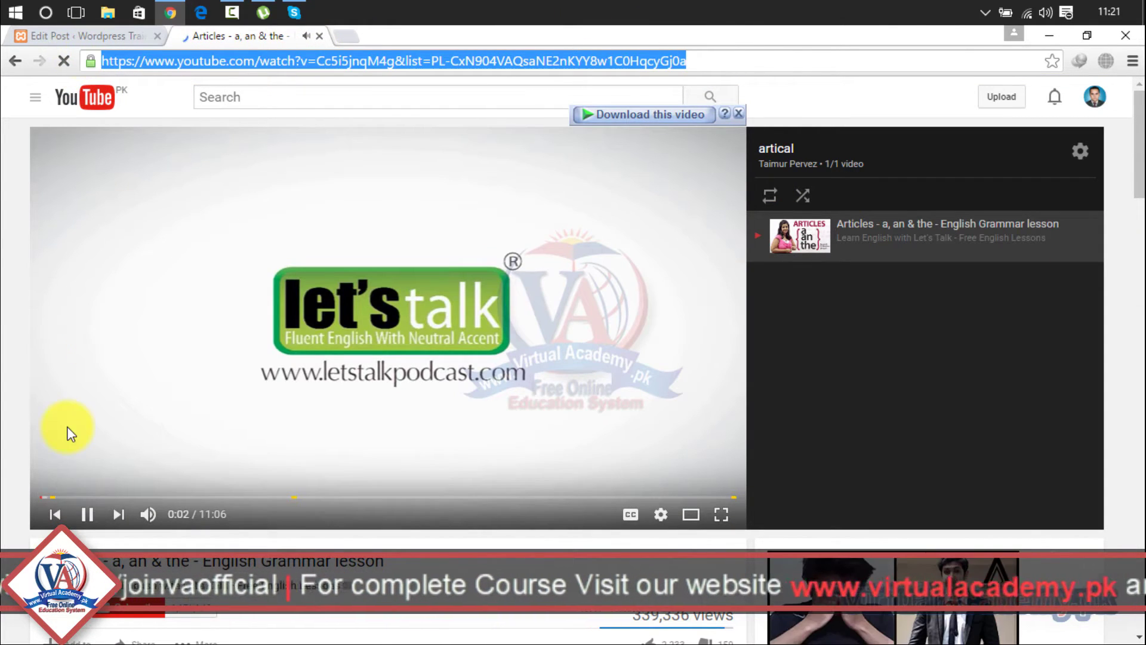
{"action": "left_click", "coordinate": [148, 514]}
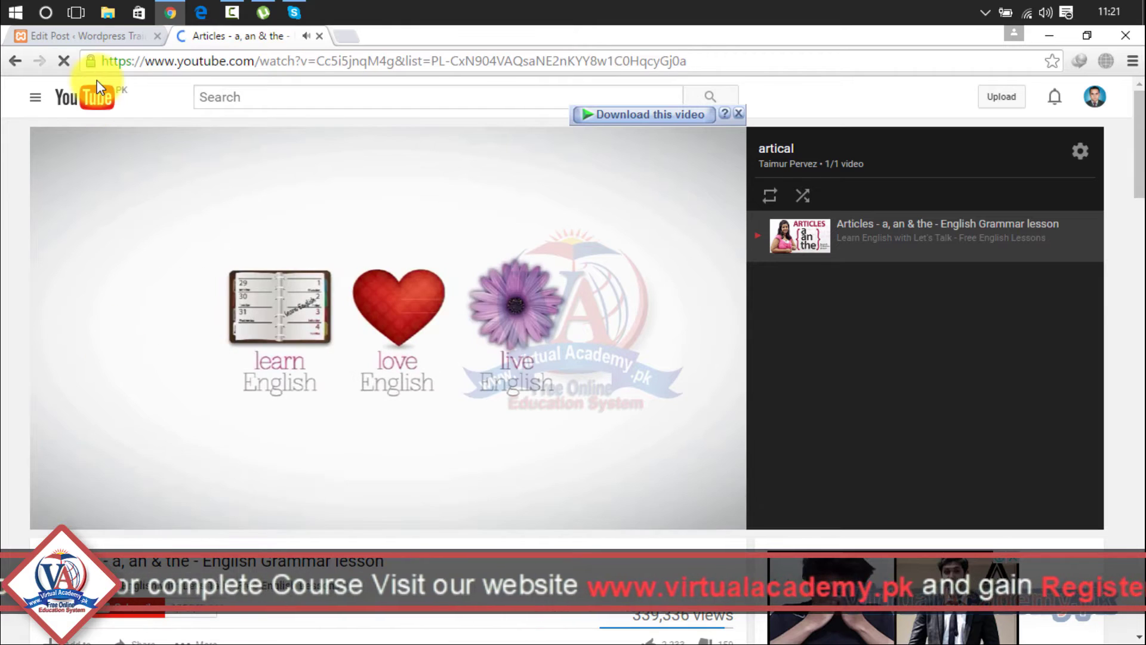
- Return to the WordPress post, replace the placeholder URL with the copied YouTube address, and insert the video into the post
{"action": "left_click", "coordinate": [97, 34]}
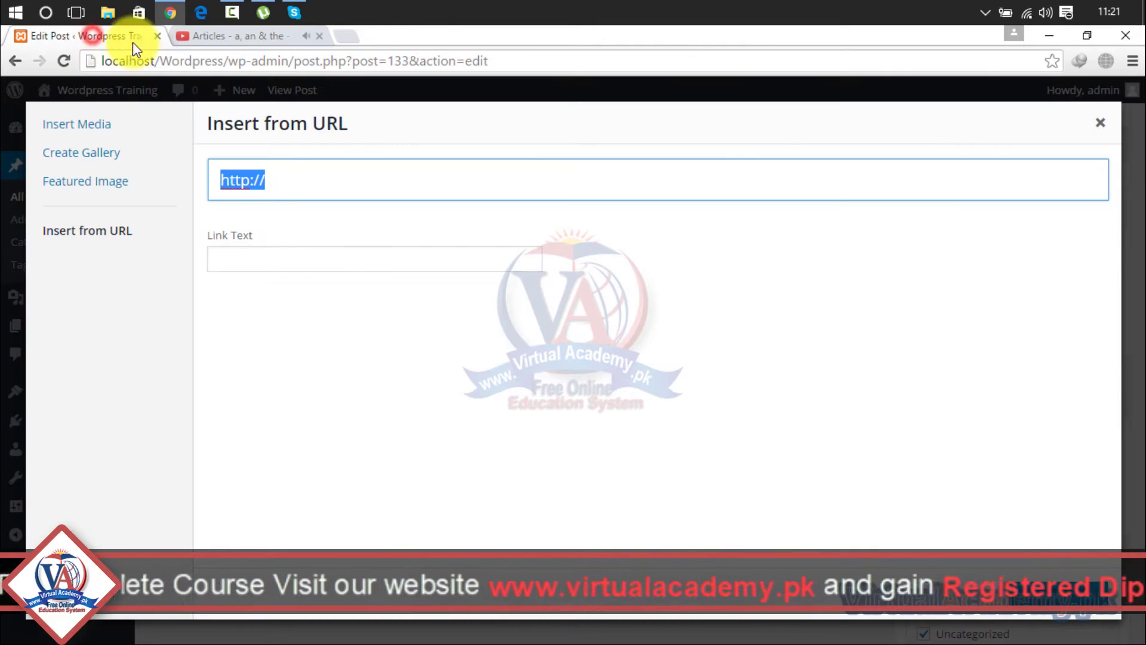
{"action": "left_click", "coordinate": [333, 186]}
{"action": "double_click", "coordinate": [333, 187]}
{"action": "key", "text": "ctrl+v"}
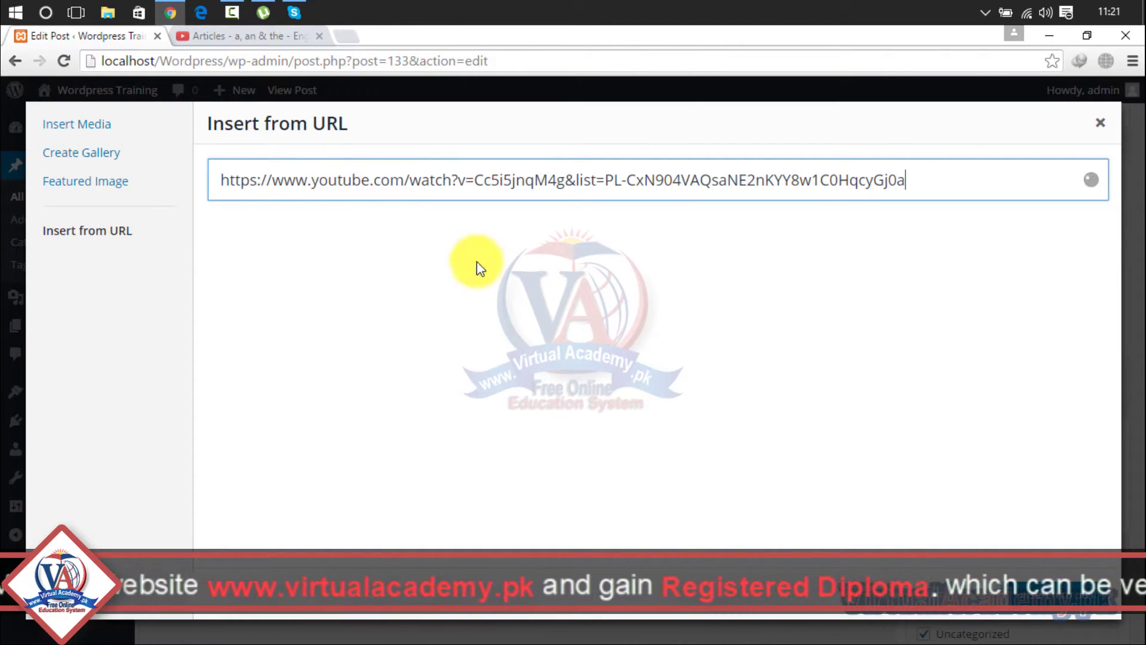
{"action": "left_click", "coordinate": [1046, 611]}
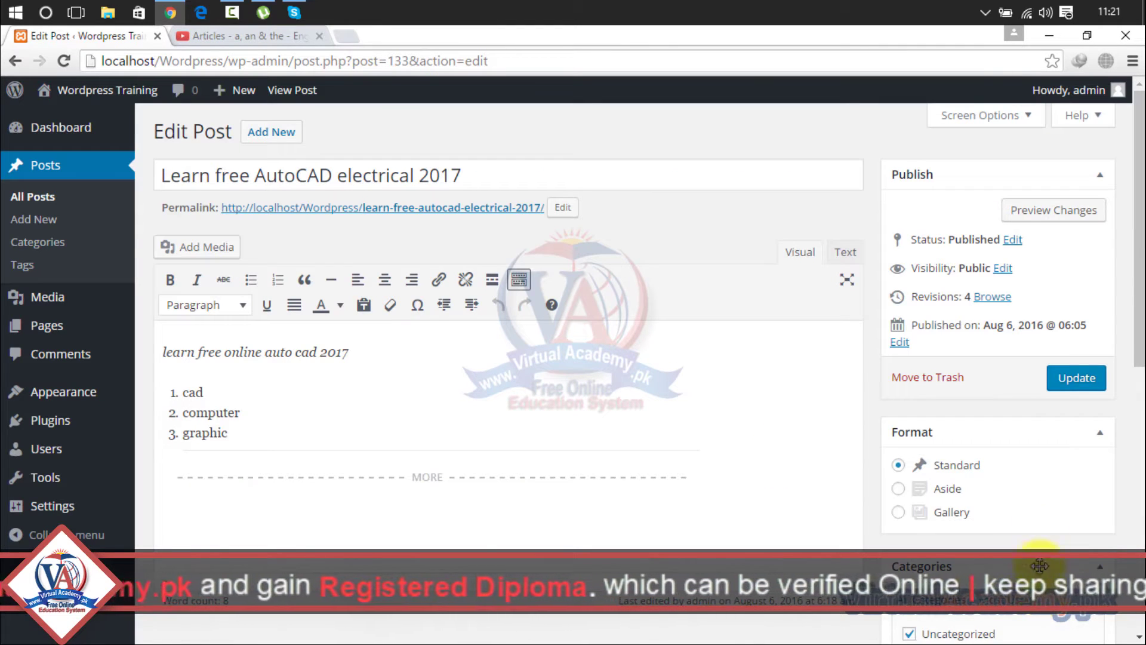
- Play the embedded video in the post editor and test its sound by unmuting and muting it
{"action": "left_click_drag", "start_coordinate": [1137, 214], "coordinate": [1139, 177]}
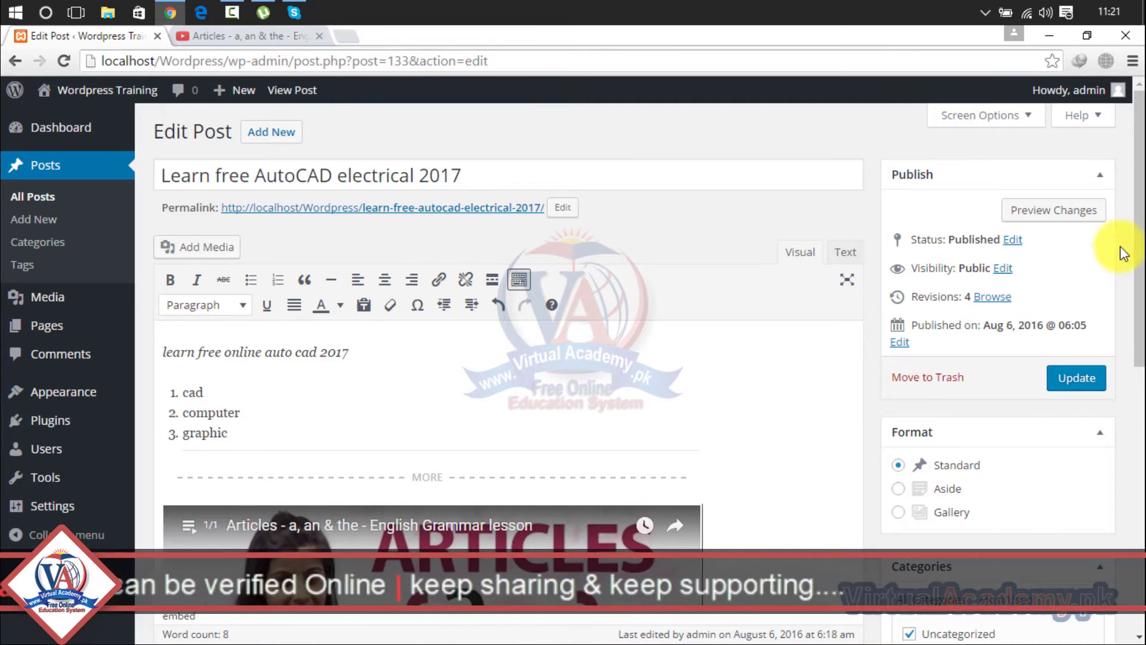
{"action": "left_click_drag", "start_coordinate": [1138, 248], "coordinate": [1141, 359]}
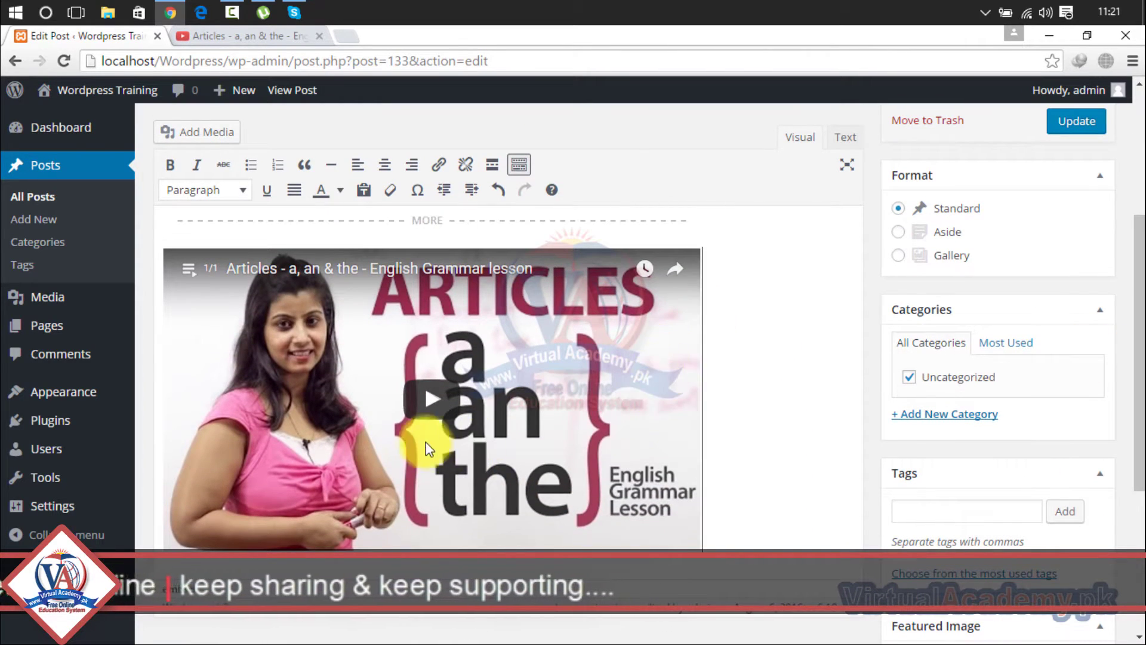
{"action": "left_click", "coordinate": [421, 393]}
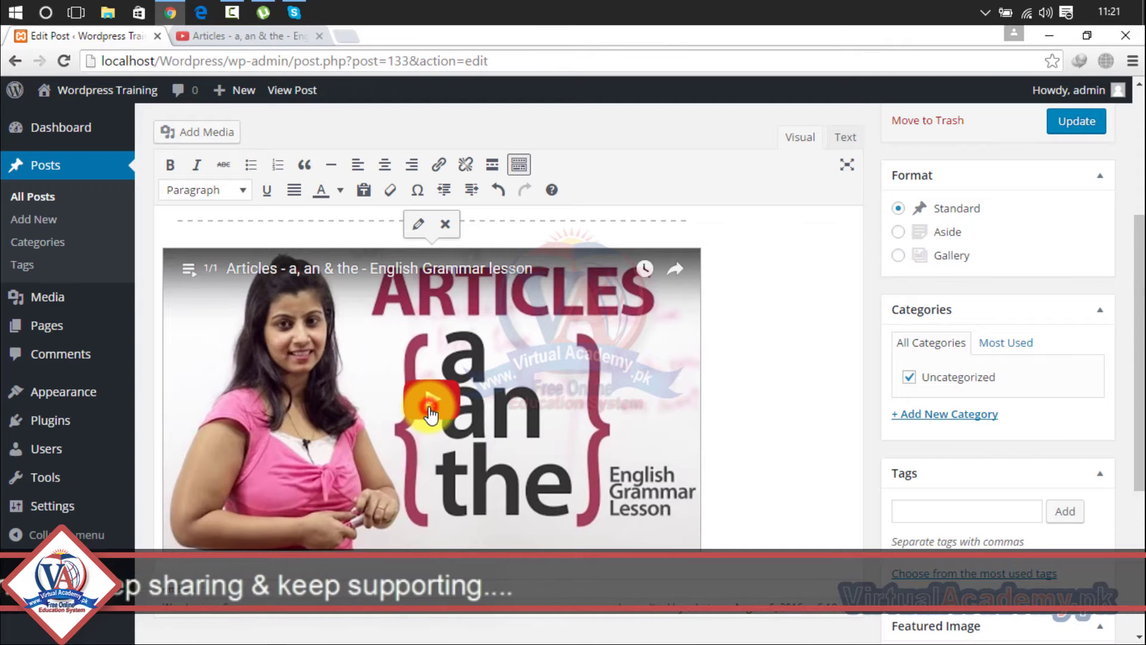
{"action": "left_click", "coordinate": [430, 411]}
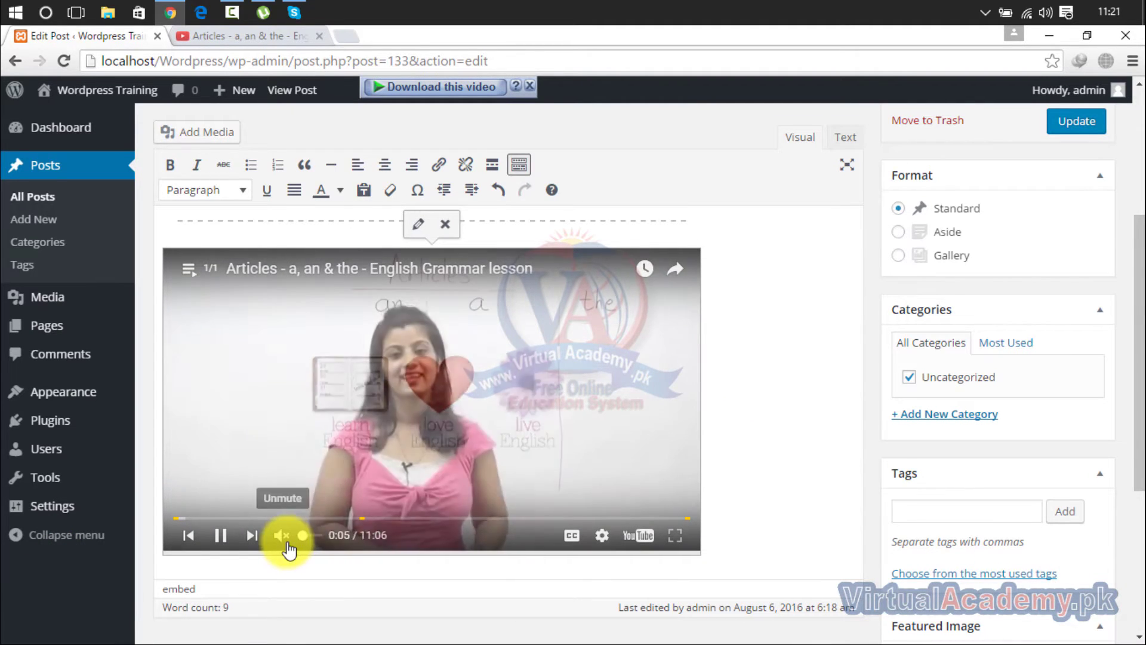
{"action": "left_click", "coordinate": [282, 537]}
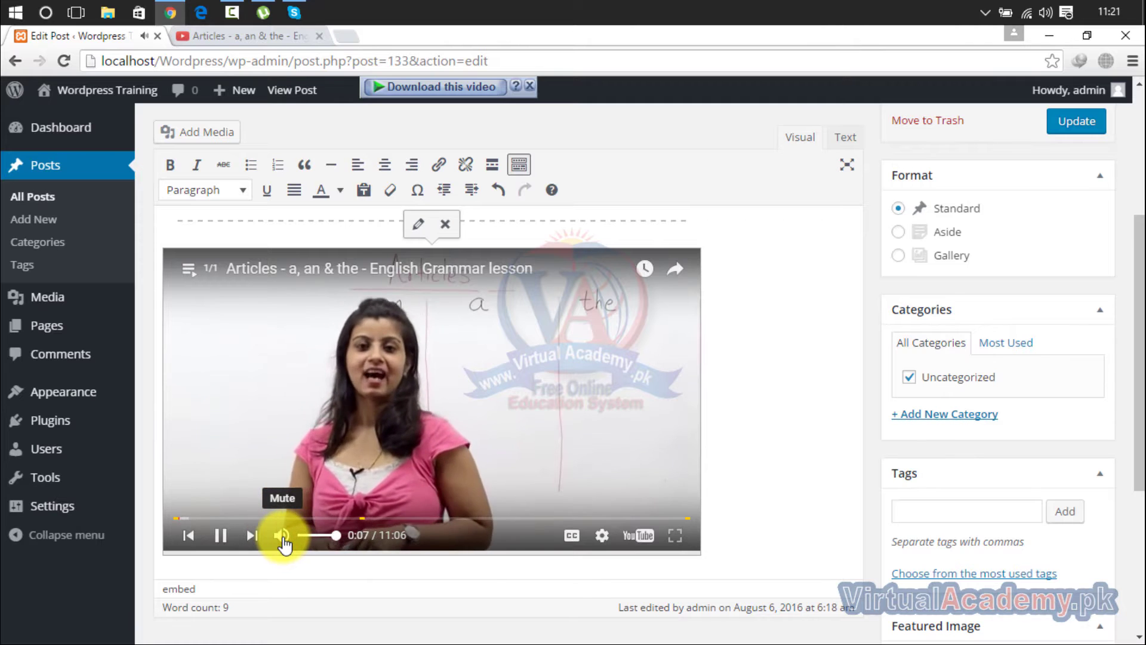
{"action": "left_click", "coordinate": [282, 537]}
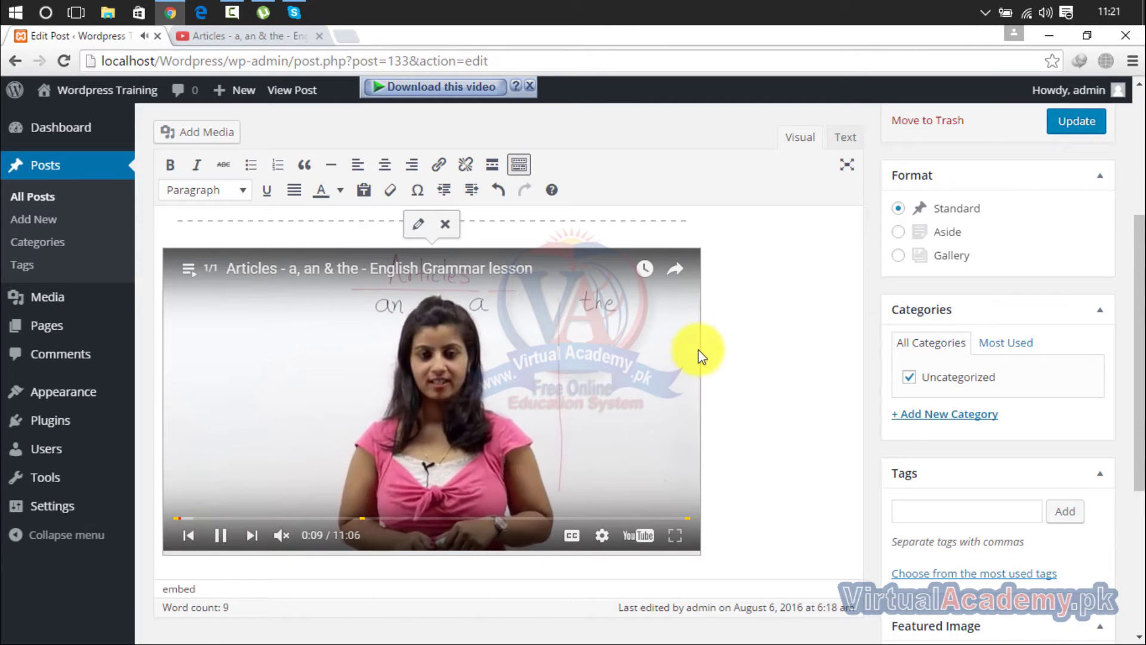
{"action": "scroll", "coordinate": [1126, 257], "scroll_direction": "up", "scroll_amount": 3}
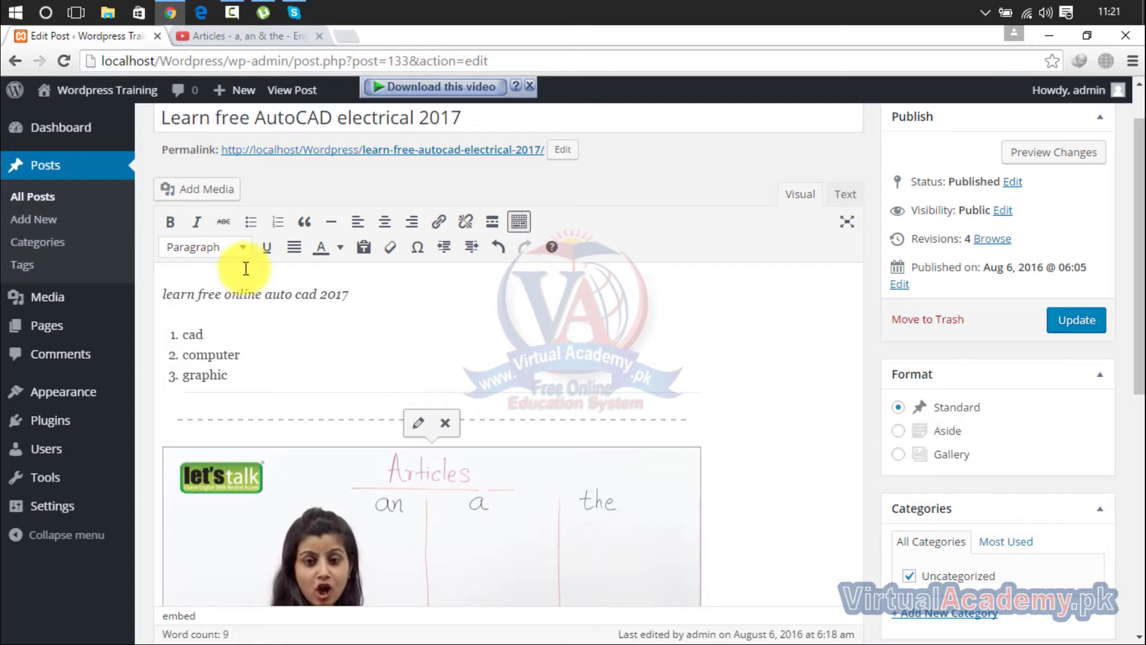
{"action": "left_click", "coordinate": [242, 247]}
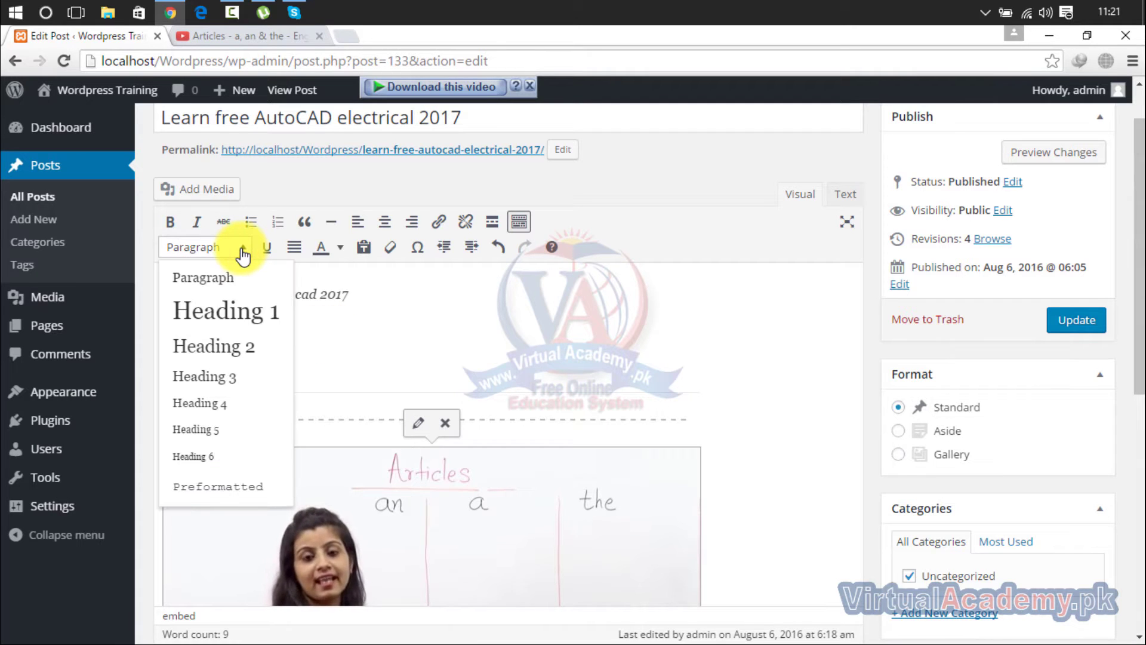
{"action": "left_click", "coordinate": [242, 248]}
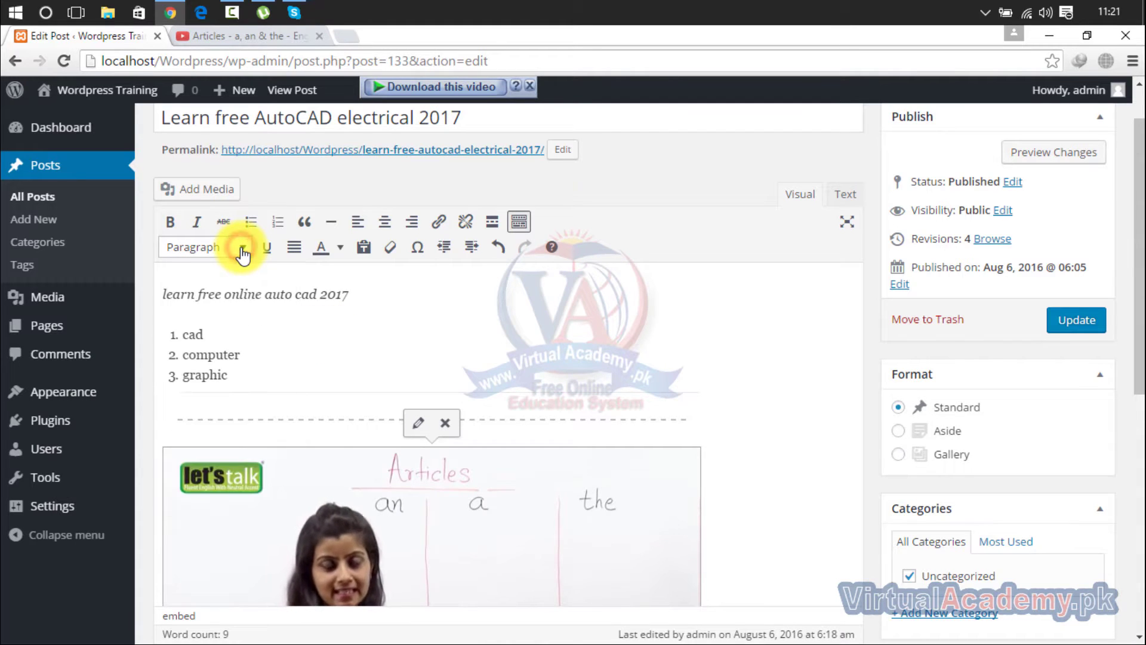
- Hide the editor's second toolbar row and switch the screen layout to 1 column and back to 2 columns
{"action": "left_click", "coordinate": [519, 221]}
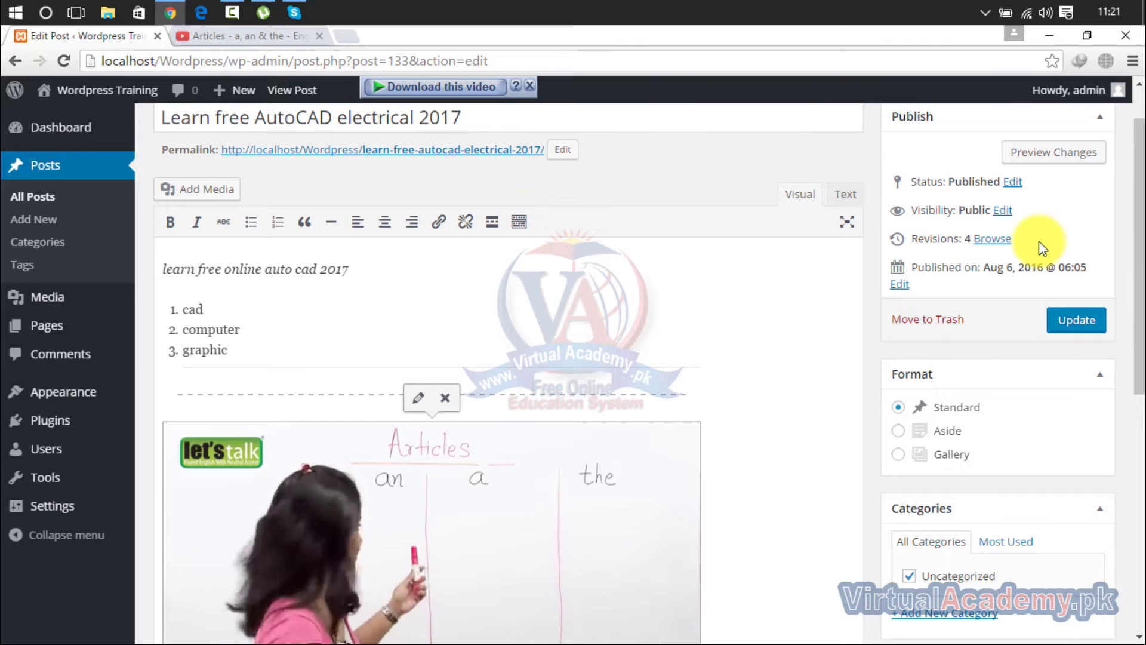
{"action": "scroll", "coordinate": [1141, 154], "scroll_direction": "up", "scroll_amount": 1}
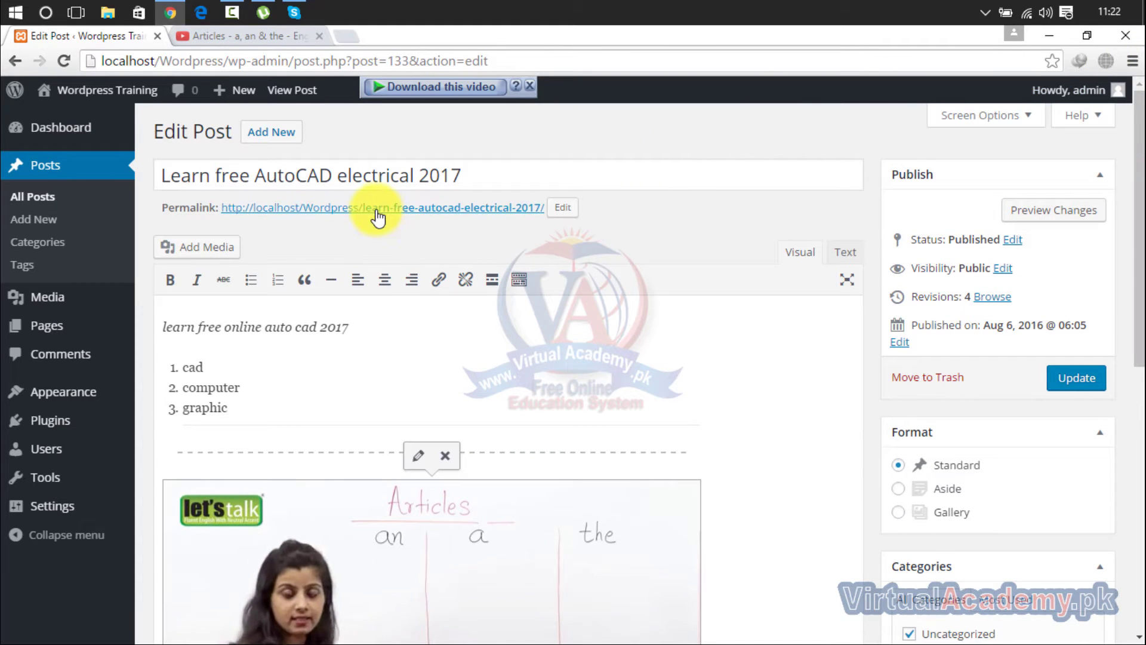
{"action": "left_click", "coordinate": [1006, 121]}
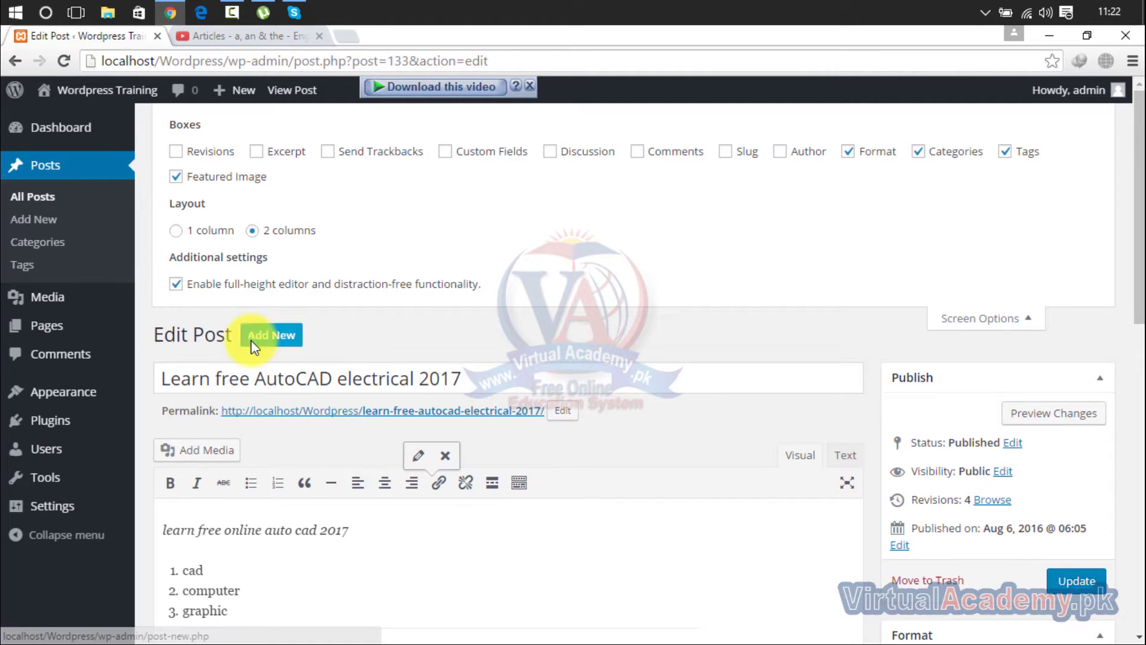
{"action": "left_click", "coordinate": [197, 231]}
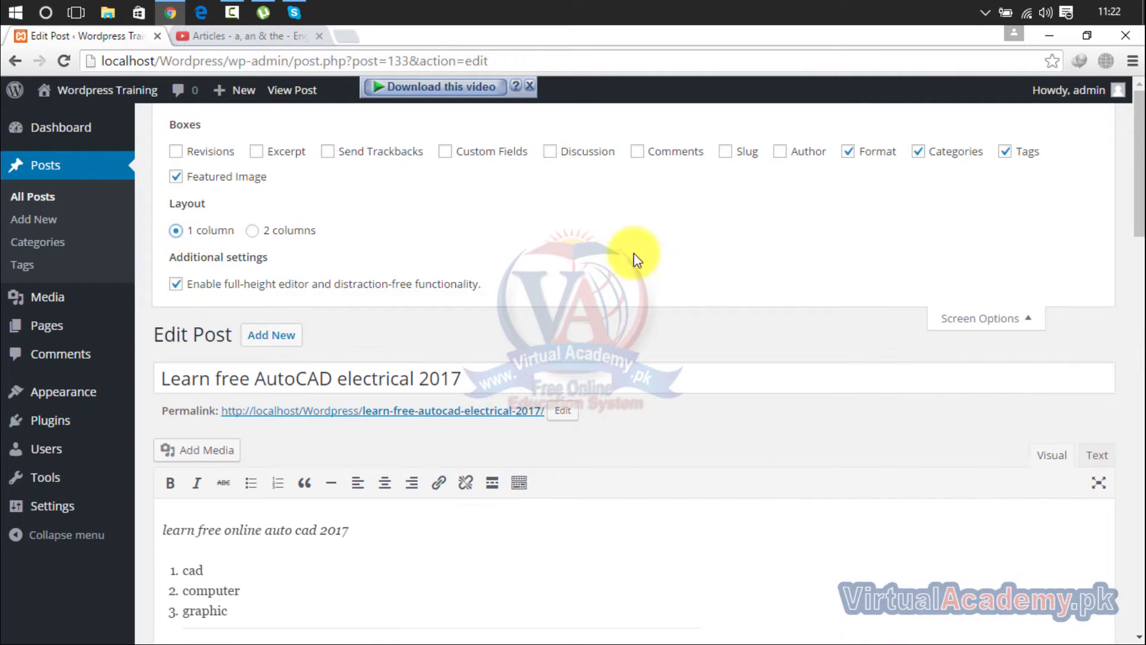
{"action": "left_click", "coordinate": [297, 233]}
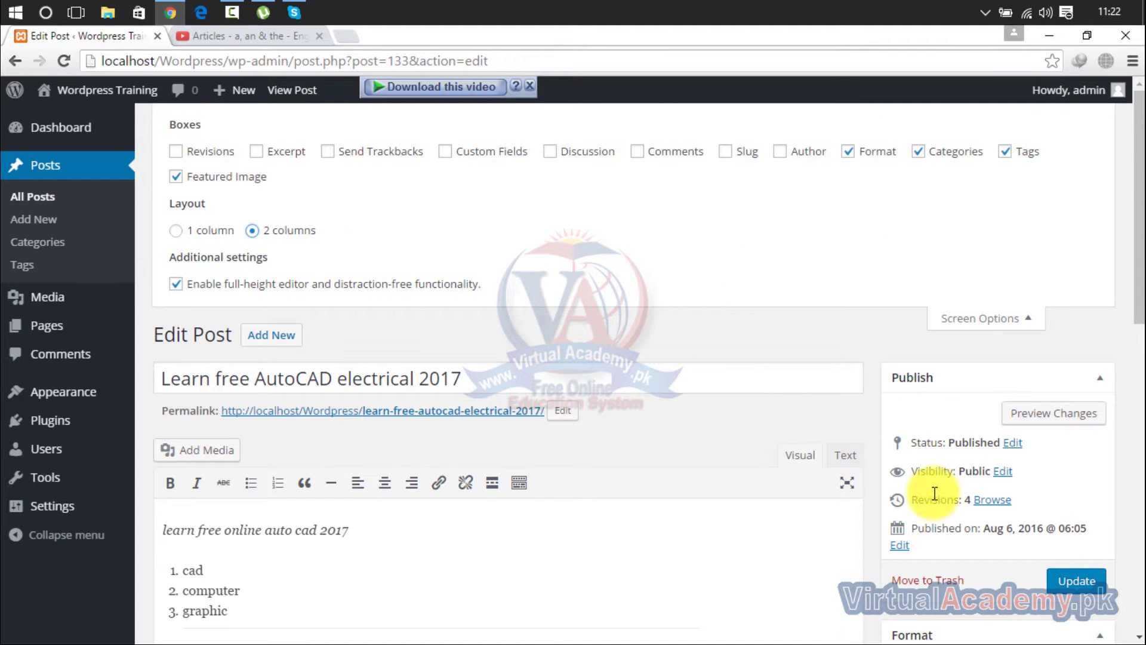
- Toggle the full-height editor and distraction-free functionality off and on, leave it enabled, and close the screen options
{"action": "left_click", "coordinate": [363, 294]}
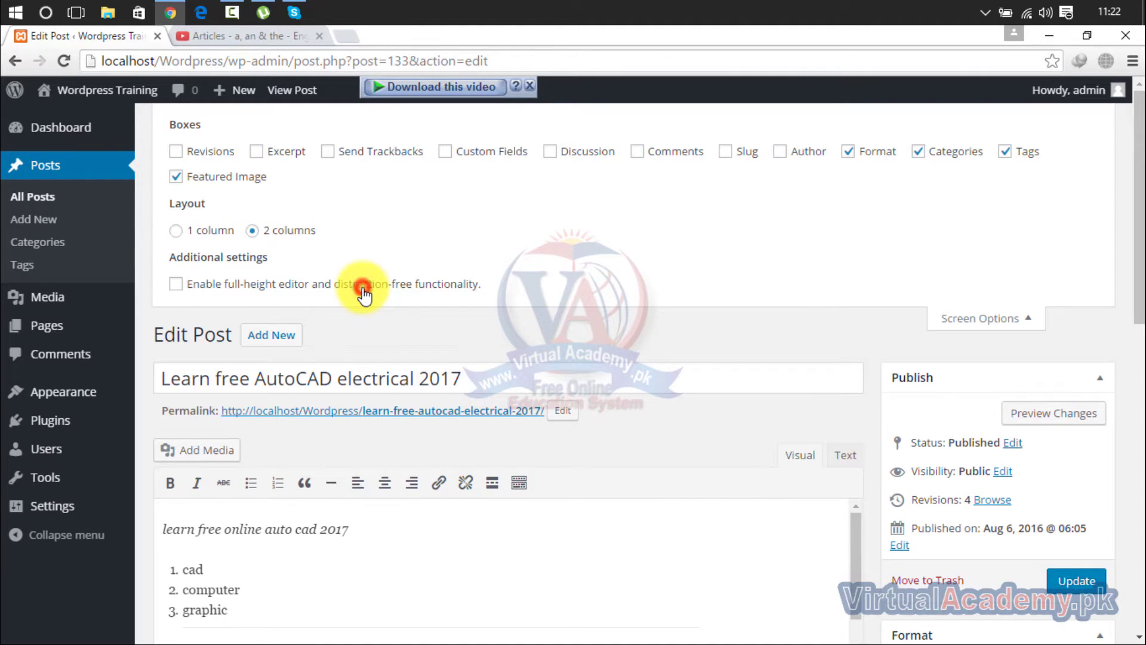
{"action": "left_click", "coordinate": [364, 292]}
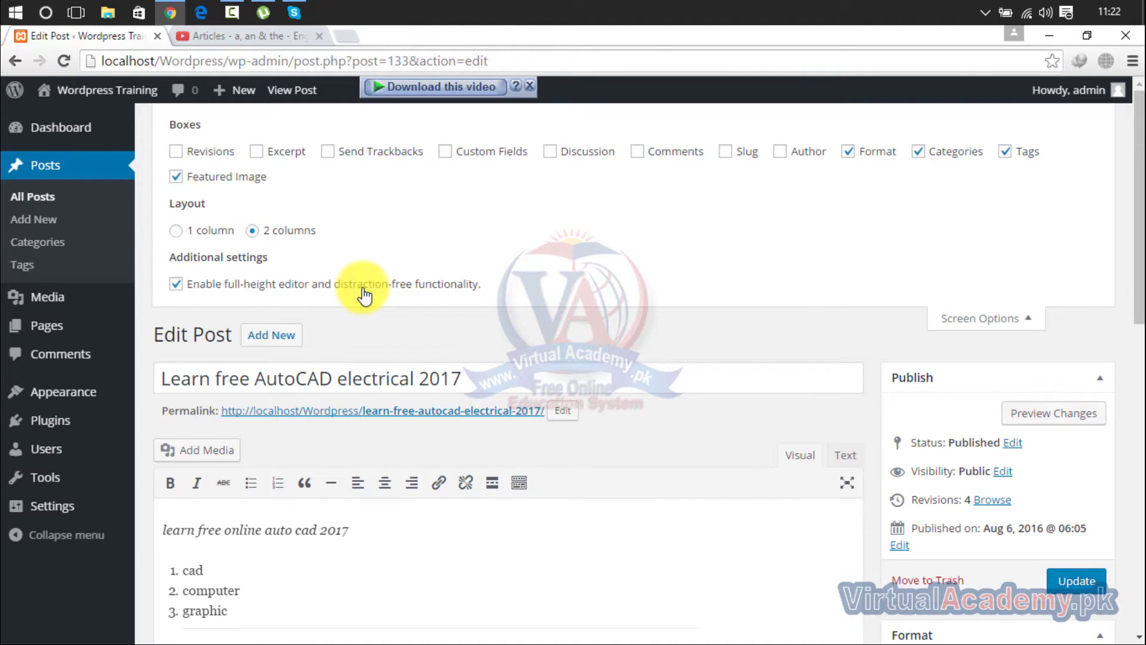
{"action": "left_click", "coordinate": [405, 292]}
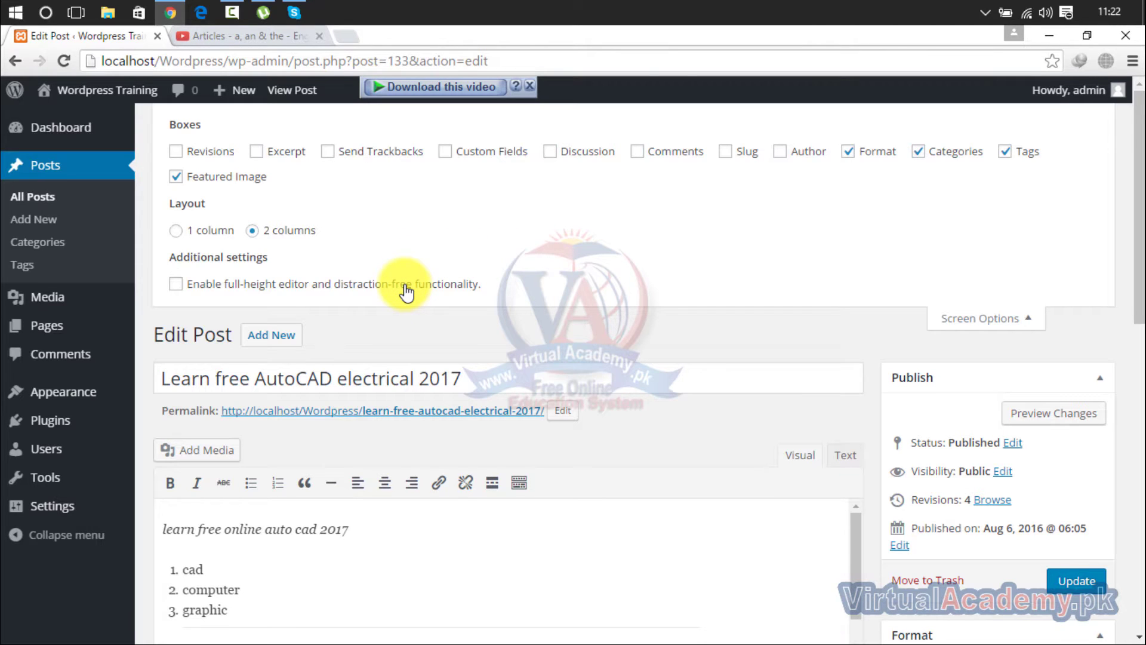
{"action": "left_click", "coordinate": [406, 292]}
{"action": "left_click", "coordinate": [405, 292]}
{"action": "left_click", "coordinate": [406, 292]}
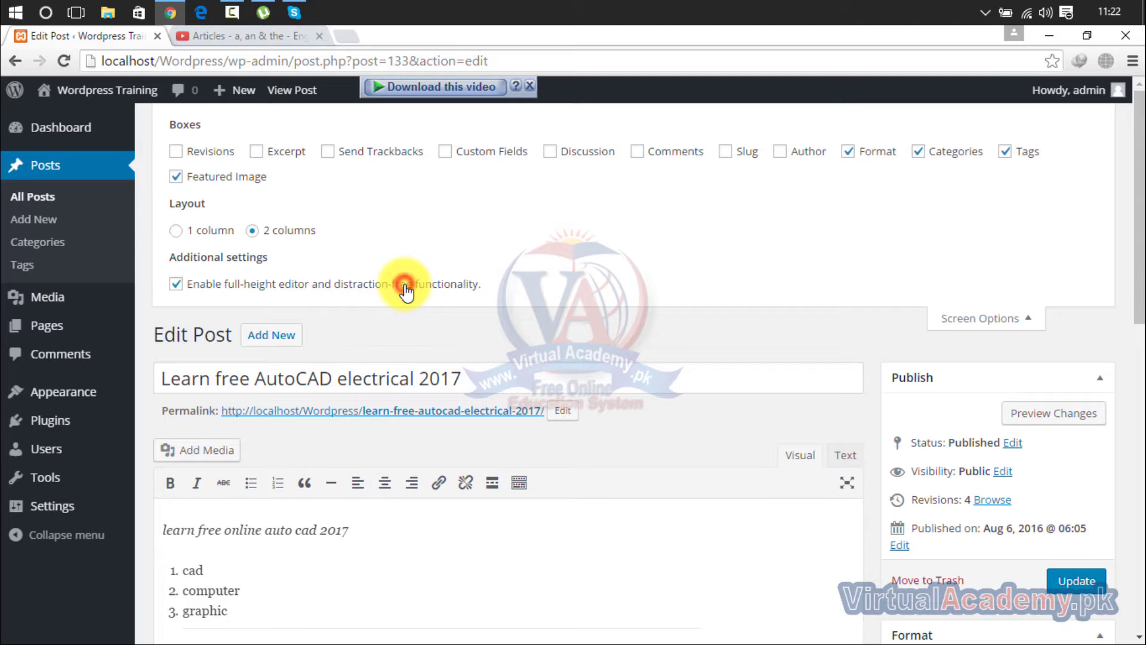
{"action": "left_click", "coordinate": [1001, 321]}
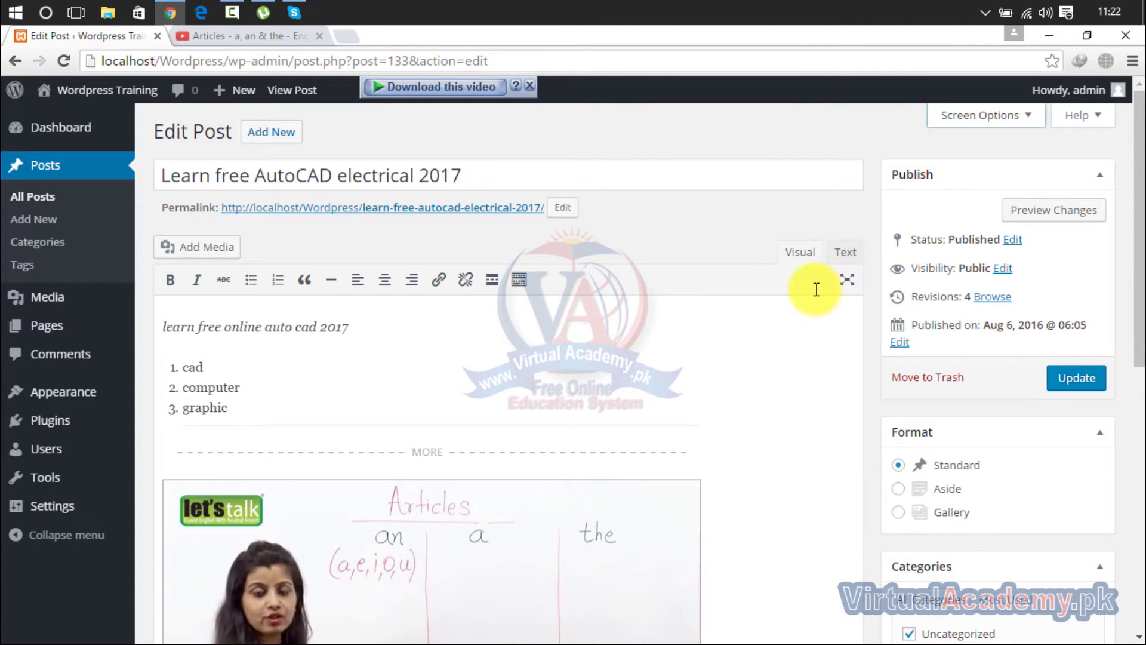
- Try distraction-free writing mode on and off, leave it on, and look through the post content
{"action": "left_click", "coordinate": [845, 281]}
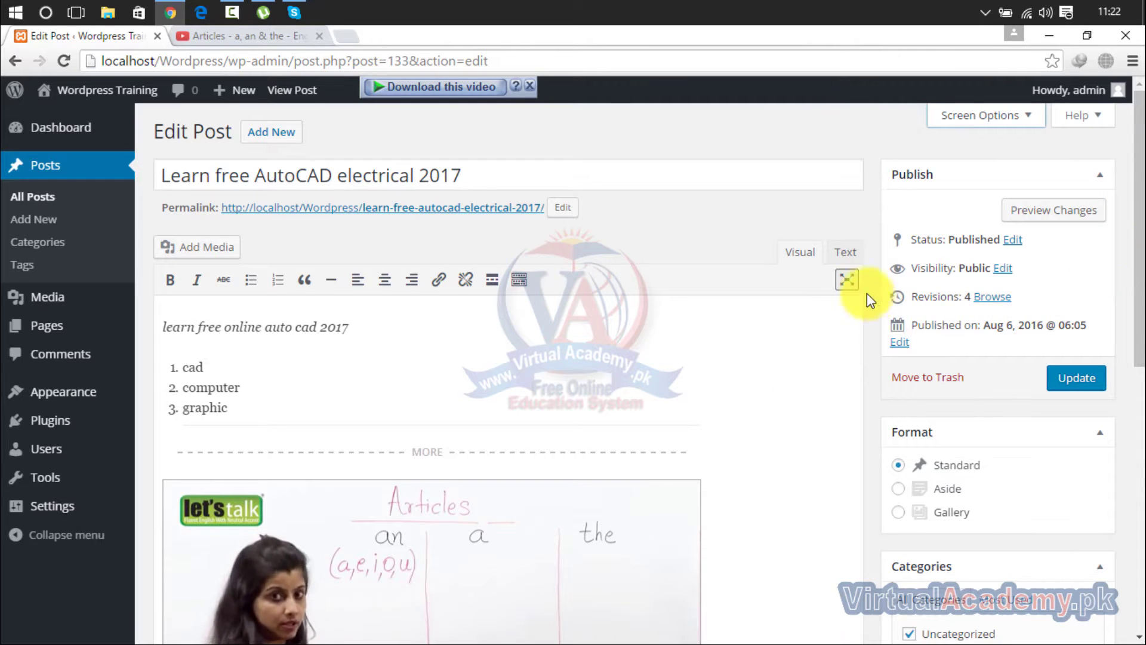
{"action": "left_click", "coordinate": [839, 288]}
{"action": "left_click", "coordinate": [845, 278]}
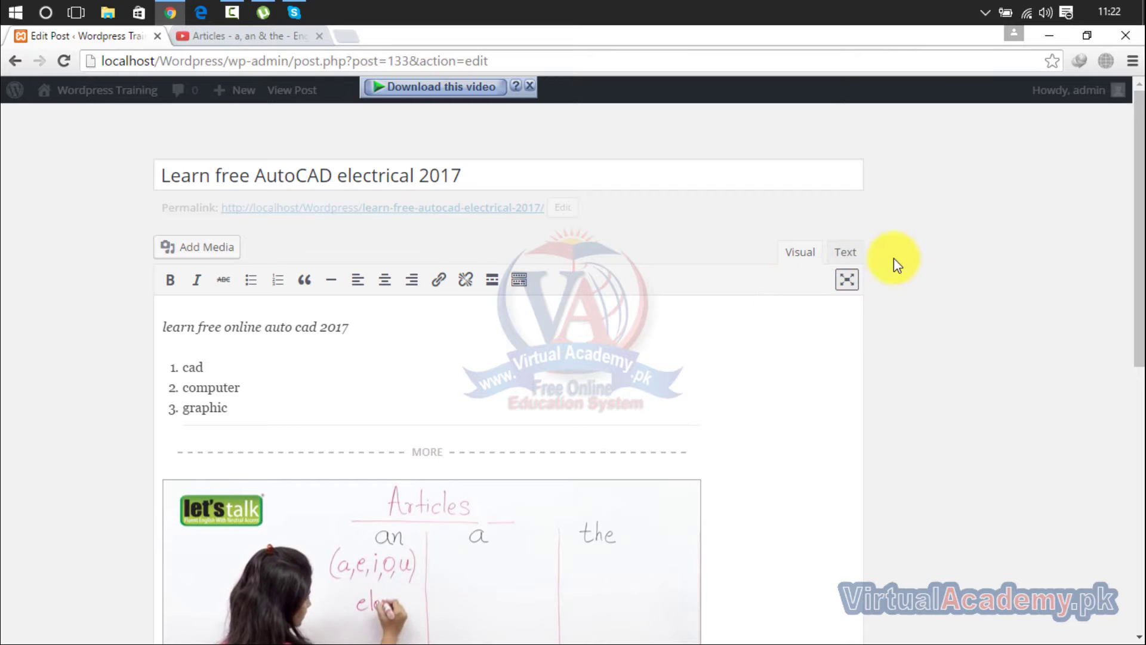
{"action": "mouse_move", "coordinate": [925, 260]}
{"action": "left_click", "coordinate": [850, 281]}
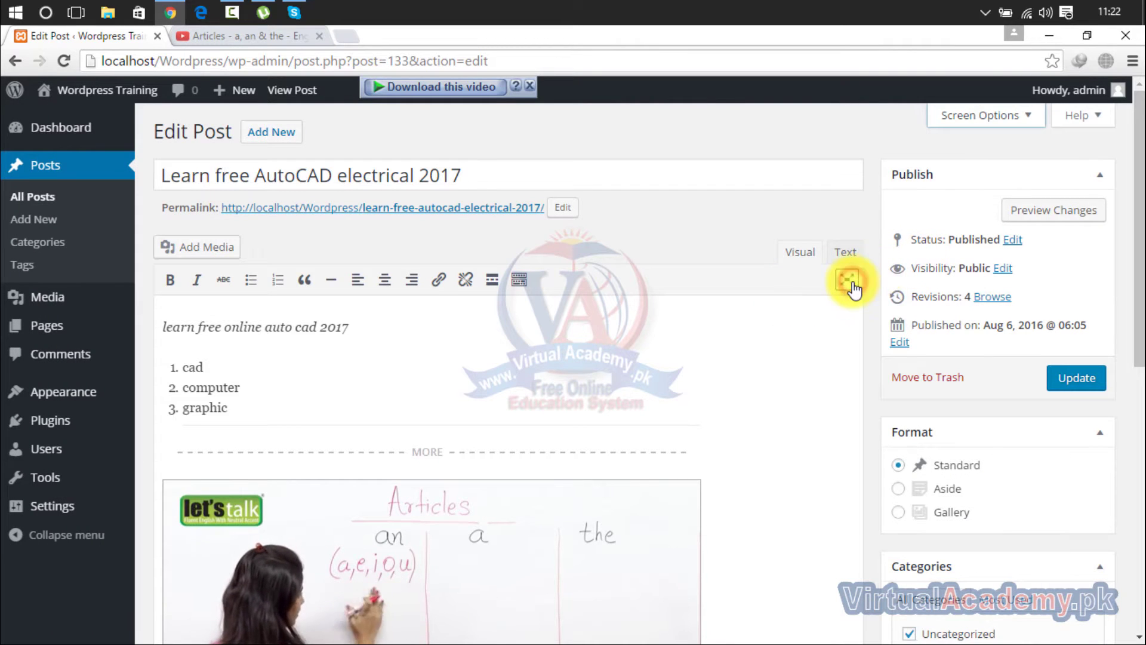
{"action": "left_click", "coordinate": [850, 281]}
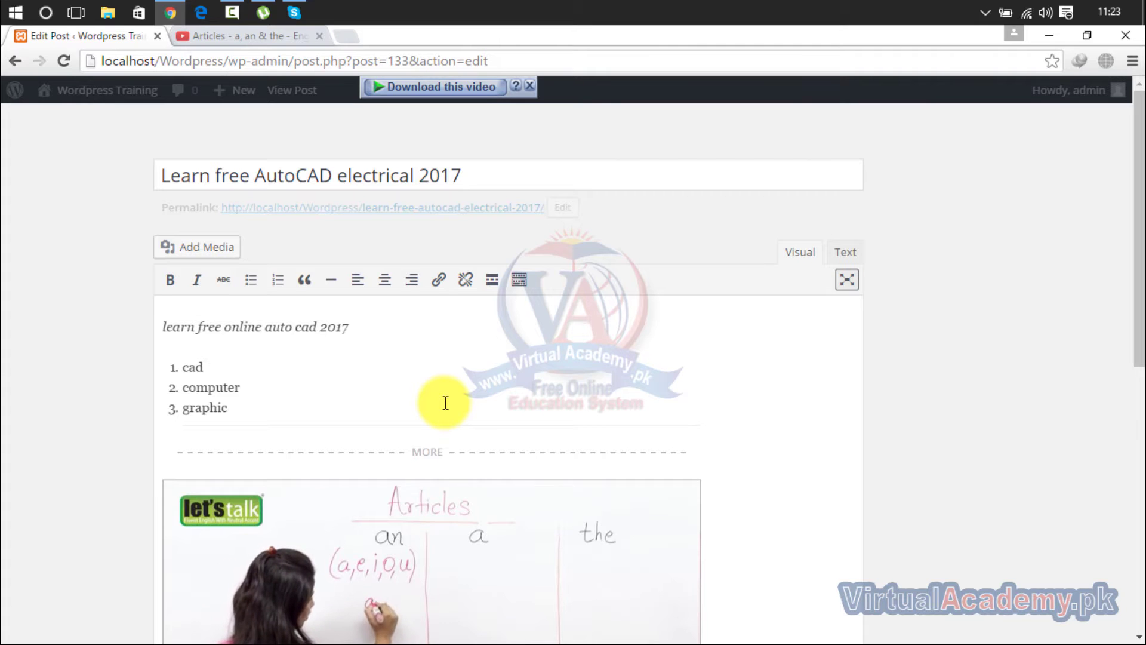
{"action": "scroll", "coordinate": [446, 403], "scroll_direction": "down", "scroll_amount": 6}
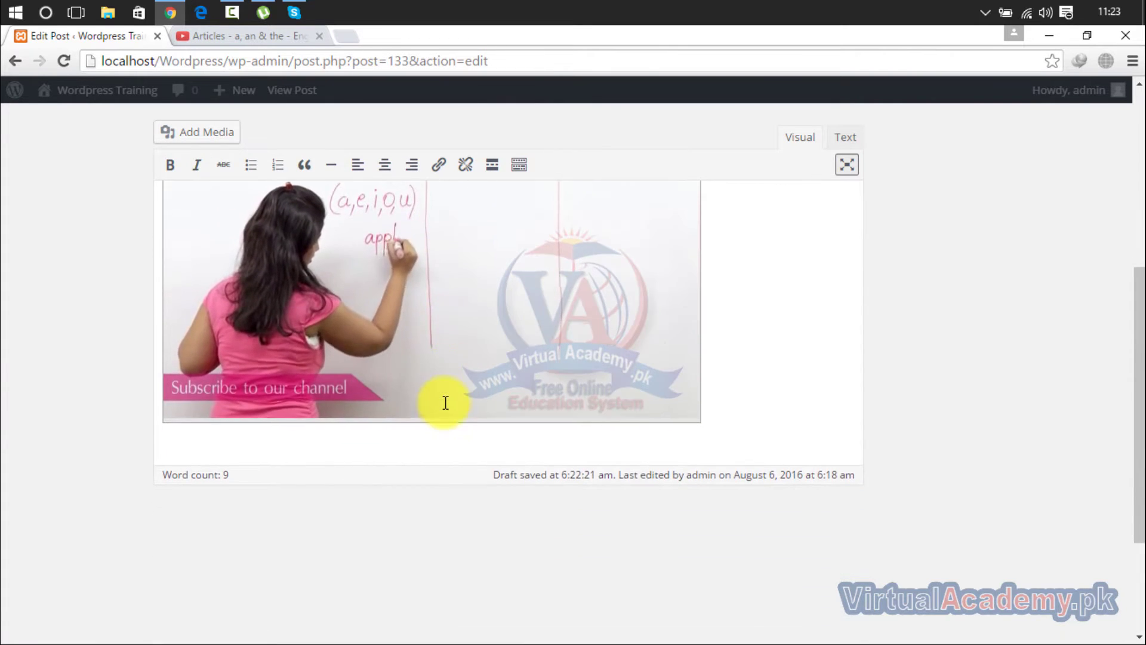
{"action": "scroll", "coordinate": [445, 403], "scroll_direction": "up", "scroll_amount": 5}
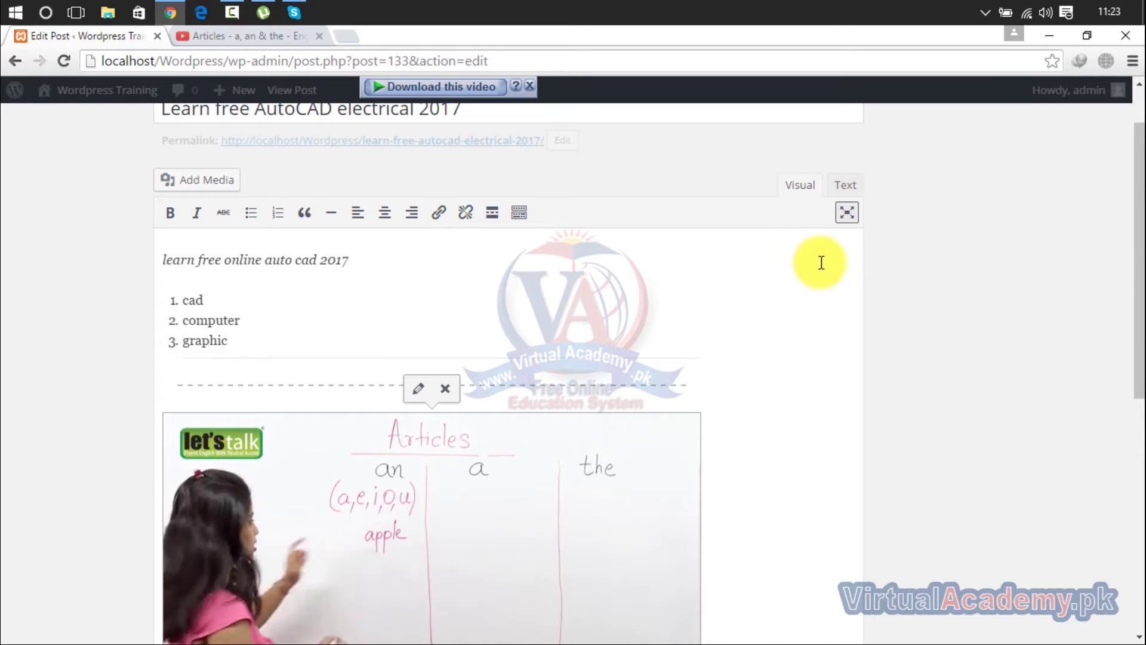
- Show the second toolbar row and format the line "learn free online auto cad 2017" as Heading 1
{"action": "left_click", "coordinate": [519, 215]}
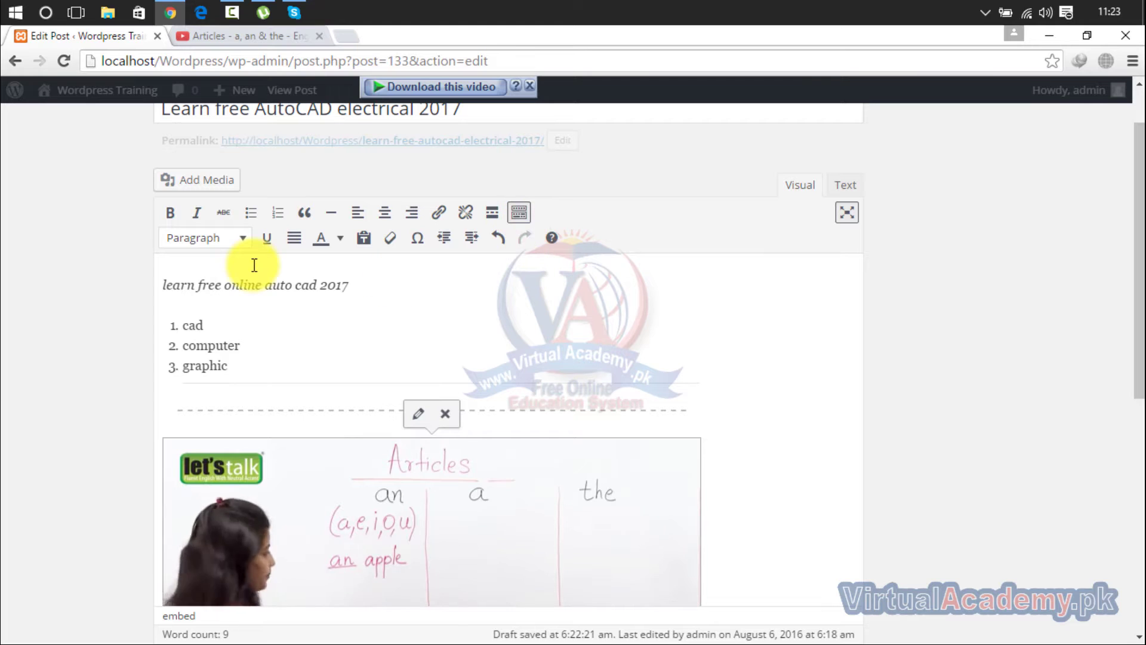
{"action": "left_click", "coordinate": [244, 241]}
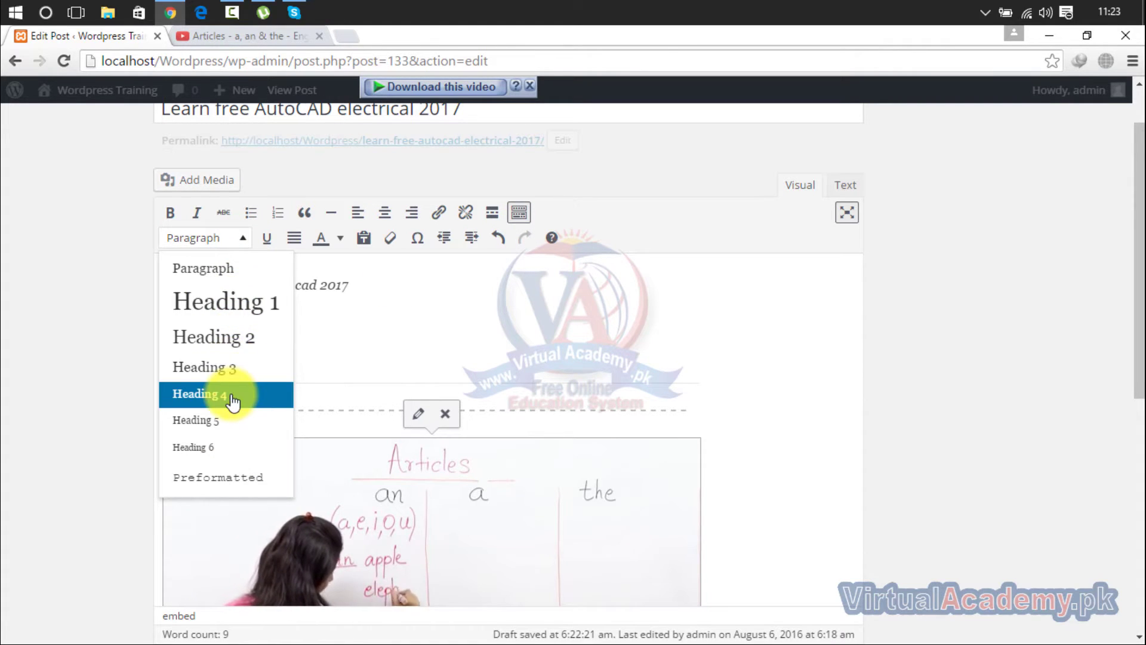
{"action": "left_click", "coordinate": [371, 325]}
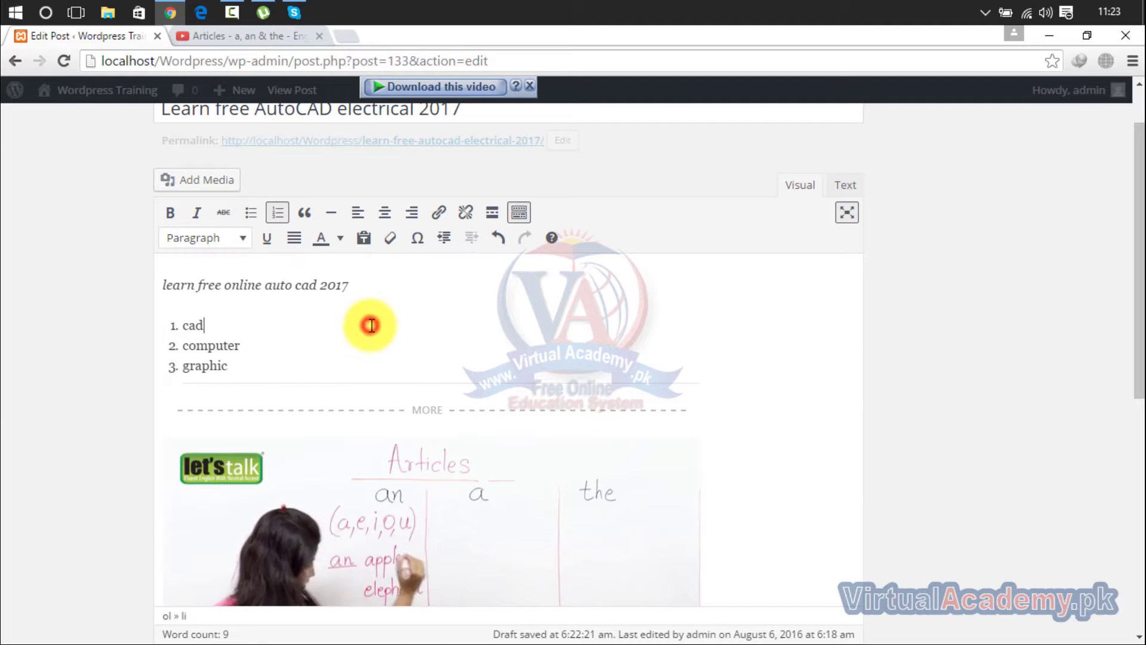
{"action": "scroll", "coordinate": [1141, 269], "scroll_direction": "up", "scroll_amount": 1}
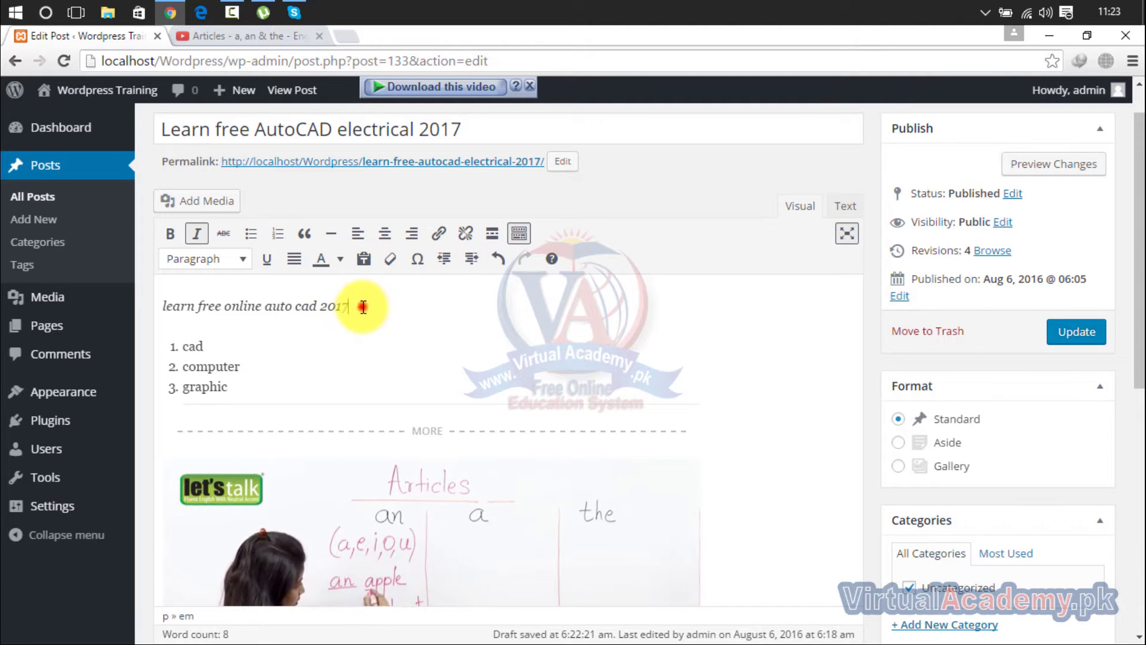
{"action": "left_click_drag", "start_coordinate": [363, 306], "coordinate": [143, 308]}
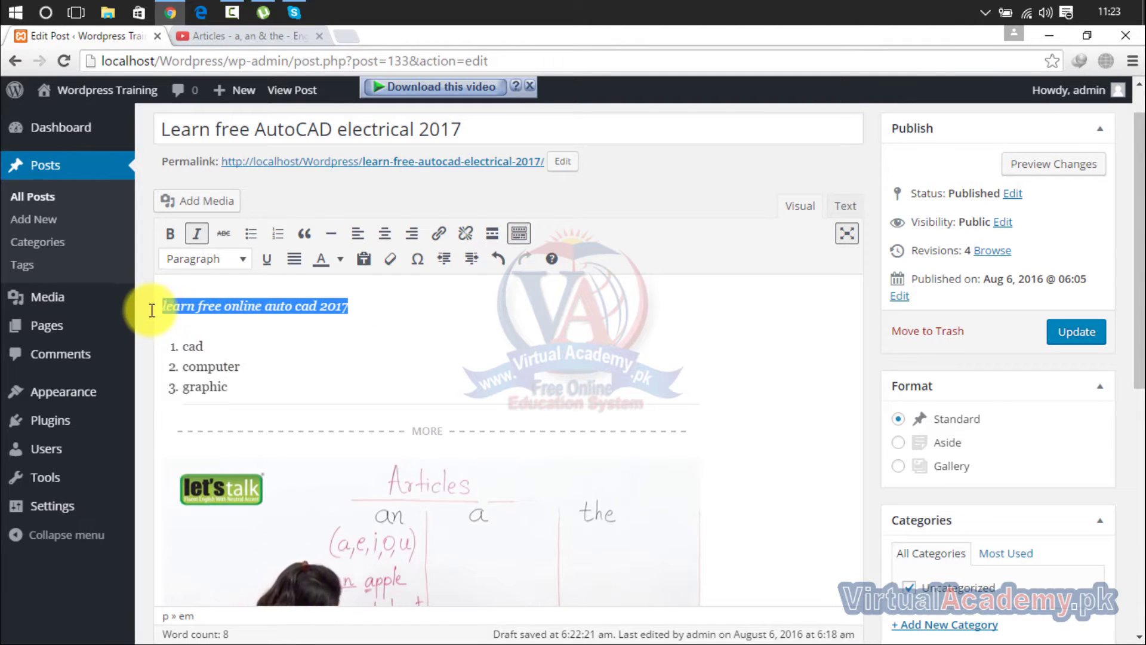
{"action": "left_click", "coordinate": [244, 264]}
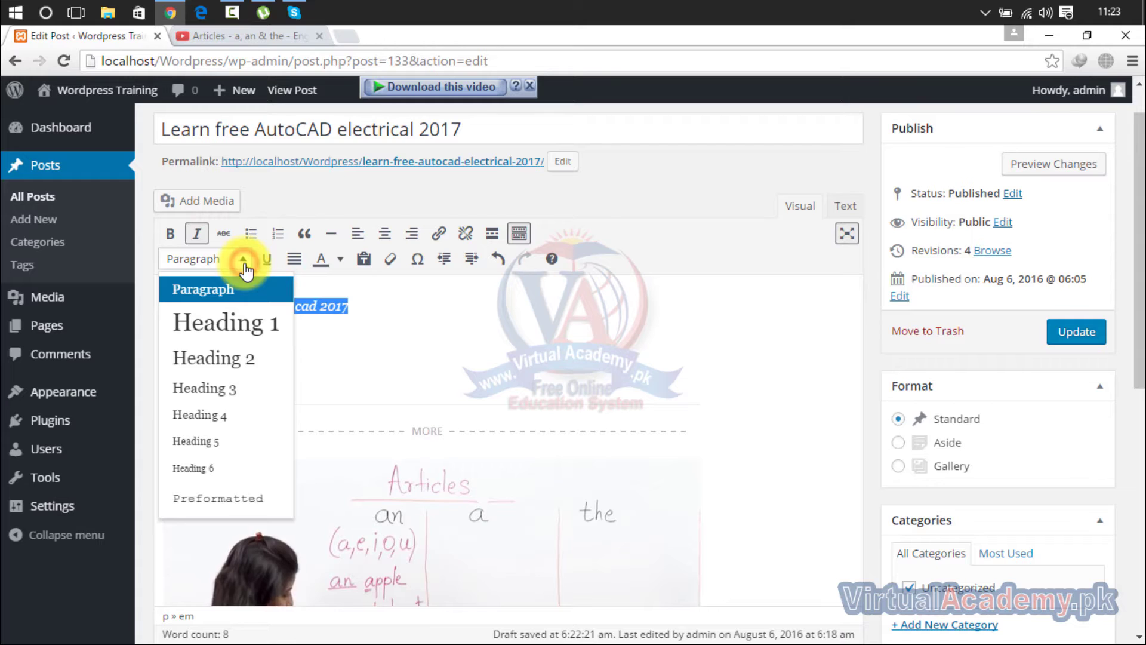
{"action": "left_click", "coordinate": [241, 335]}
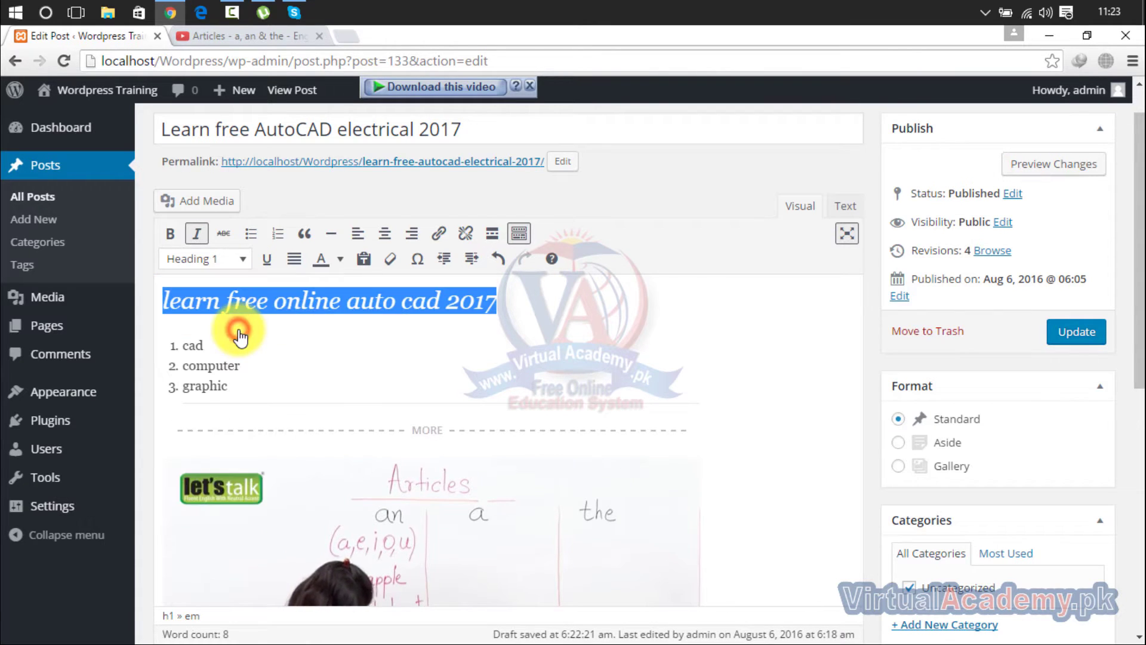
{"action": "left_click", "coordinate": [432, 358]}
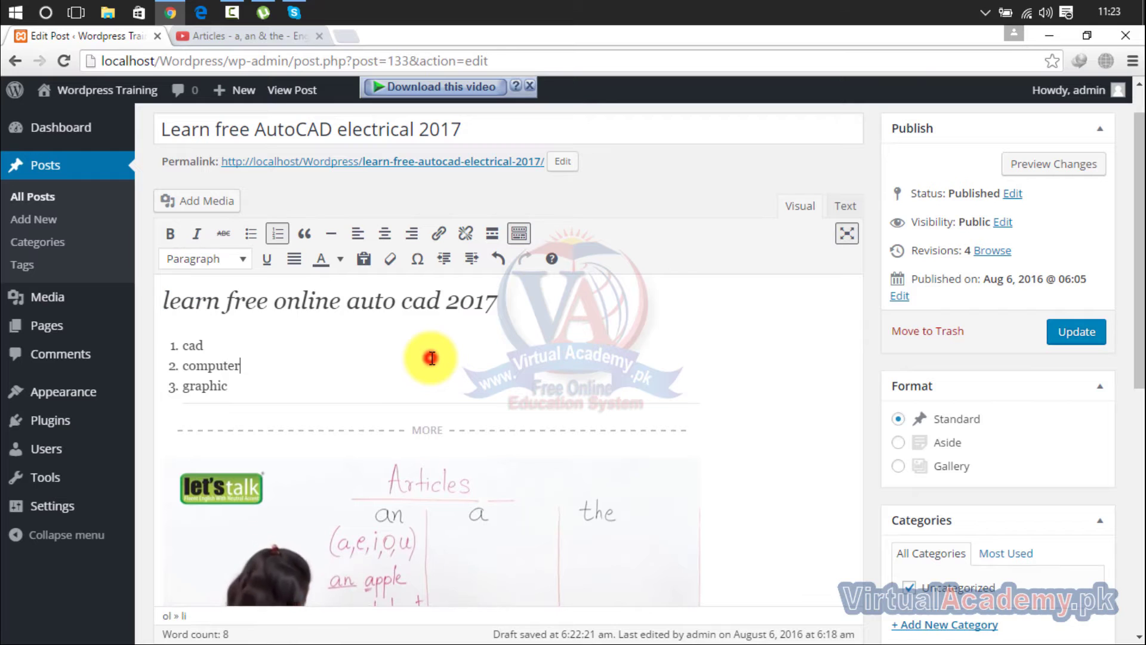
- Remove the italic formatting from the heading line, checking the post's HTML source before and after the change
{"action": "left_click", "coordinate": [844, 206]}
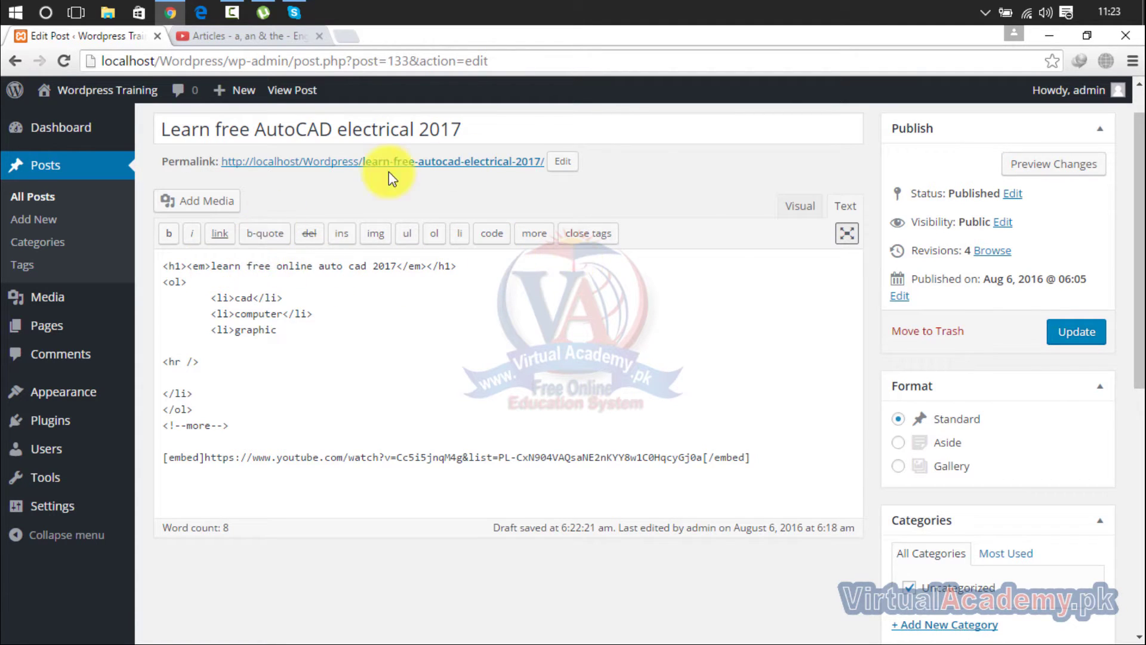
{"action": "left_click", "coordinate": [807, 209]}
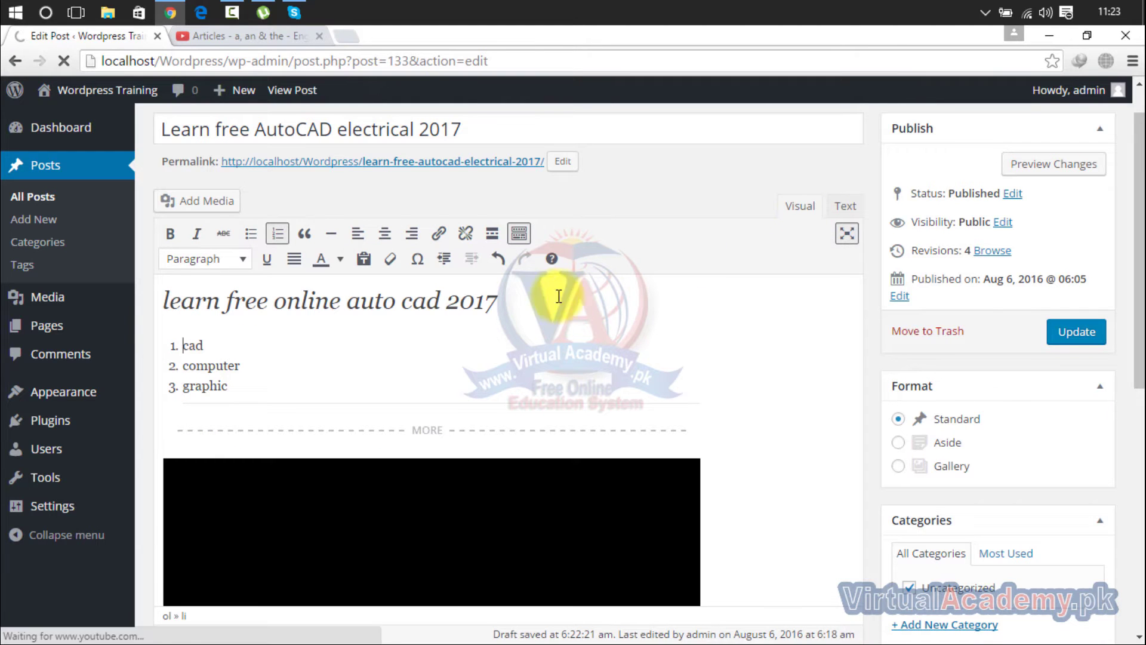
{"action": "left_click", "coordinate": [509, 300]}
{"action": "left_click_drag", "start_coordinate": [313, 321], "coordinate": [143, 302]}
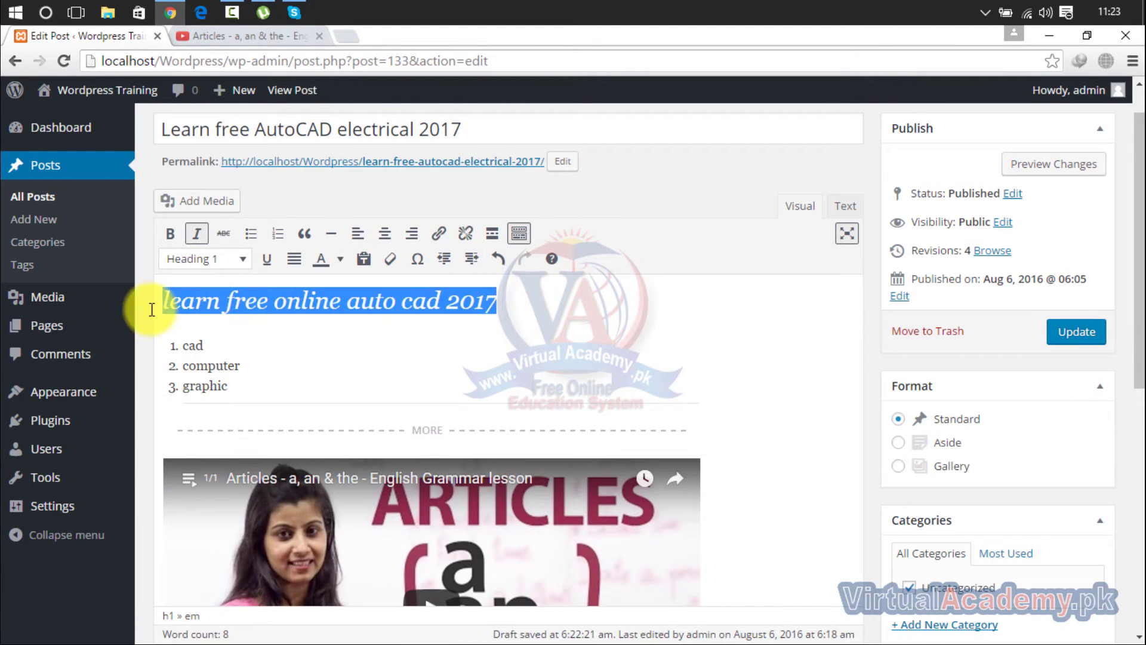
{"action": "left_click", "coordinate": [197, 235]}
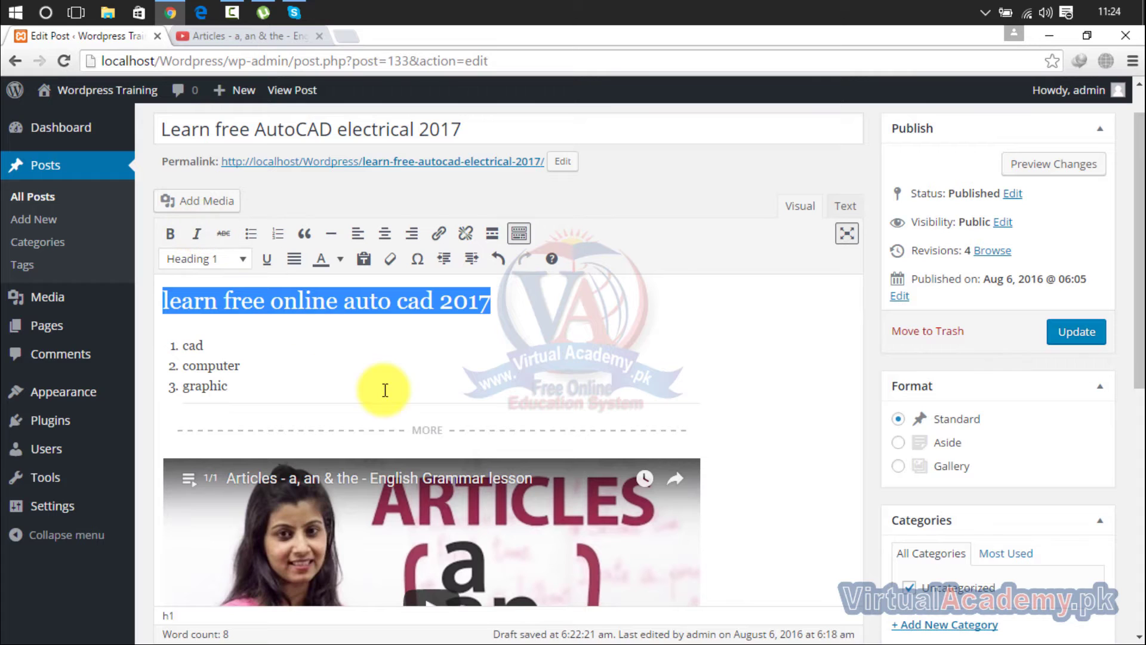
{"action": "left_click", "coordinate": [391, 358]}
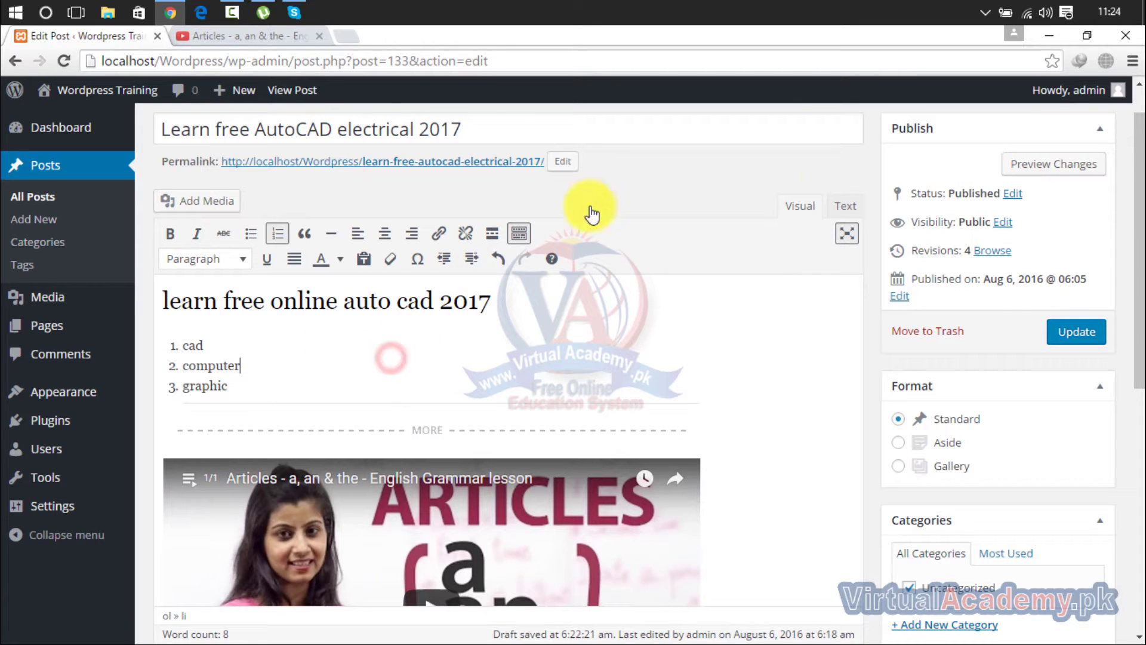
{"action": "left_click", "coordinate": [848, 208]}
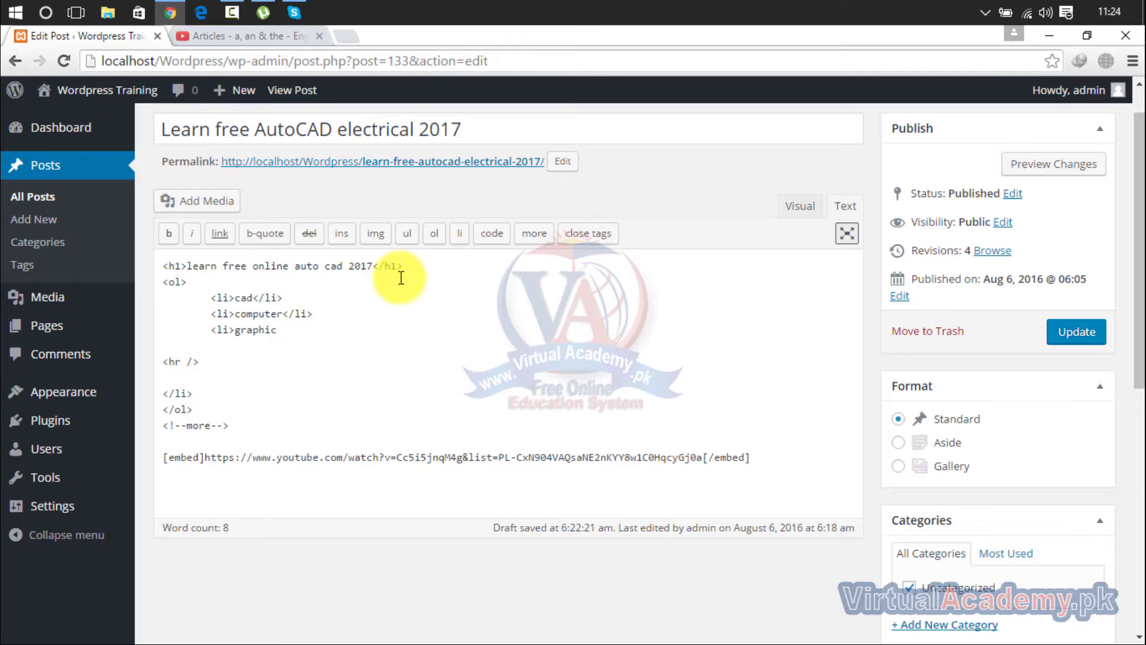
{"action": "left_click", "coordinate": [791, 207]}
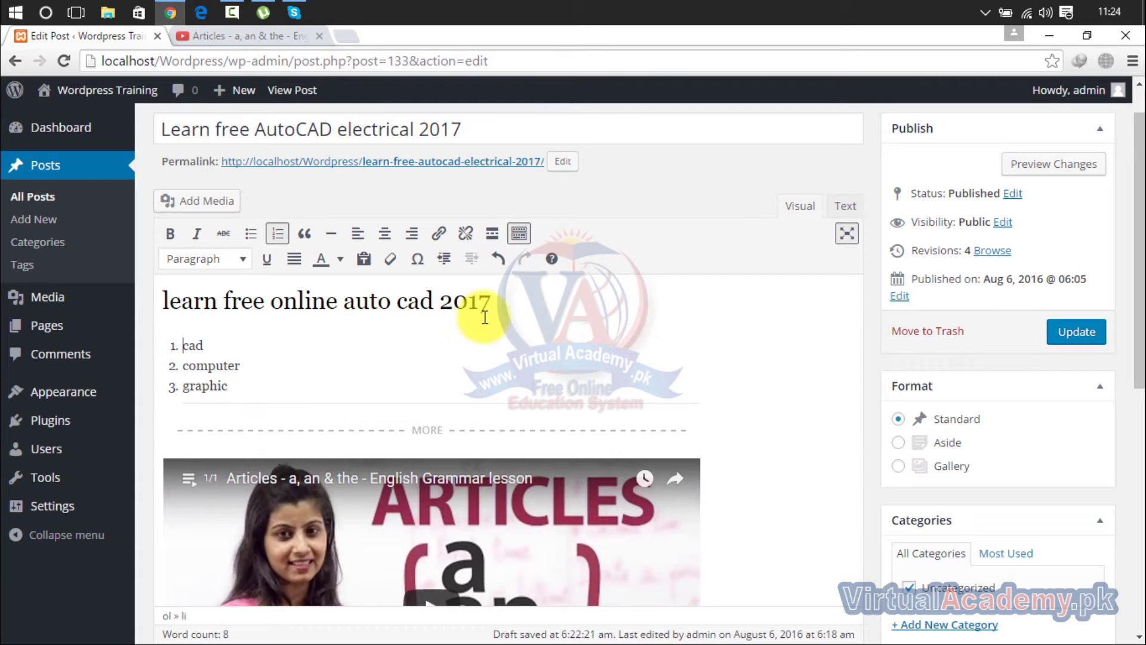
- Underline the heading "learn free online auto cad 2017"
{"action": "left_click_drag", "start_coordinate": [495, 308], "coordinate": [165, 303]}
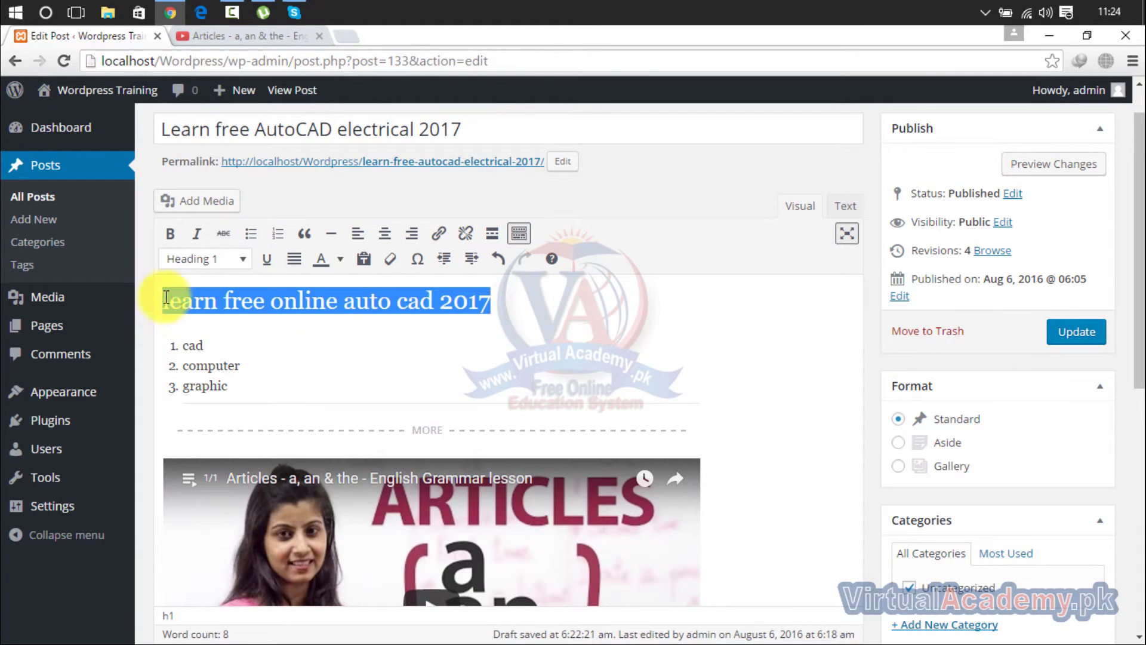
{"action": "left_click", "coordinate": [266, 261]}
{"action": "left_click", "coordinate": [312, 349]}
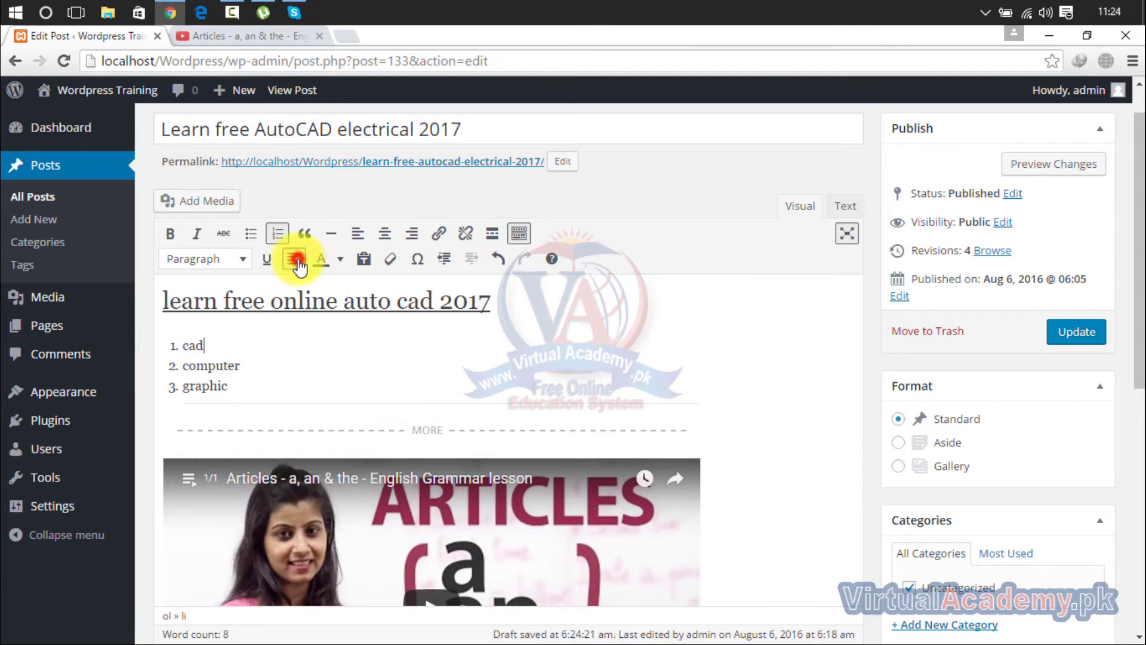
- Justify the heading "learn free online auto cad 2017" and remove the extra space after its first letter
{"action": "left_click", "coordinate": [169, 300]}
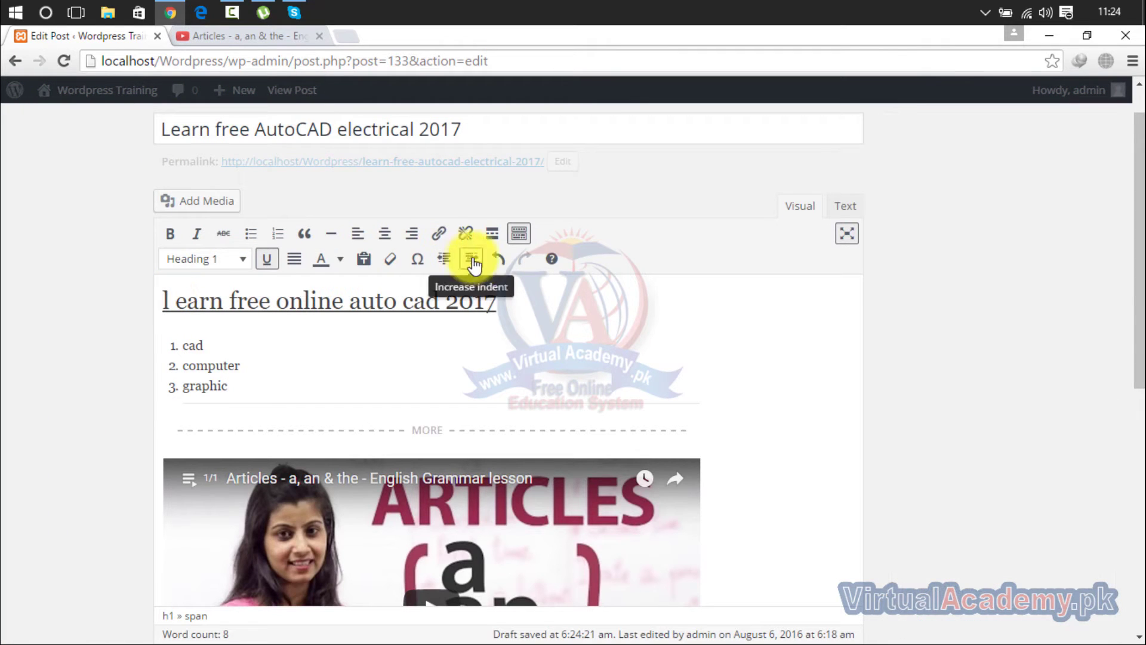
{"action": "triple_click", "coordinate": [173, 298]}
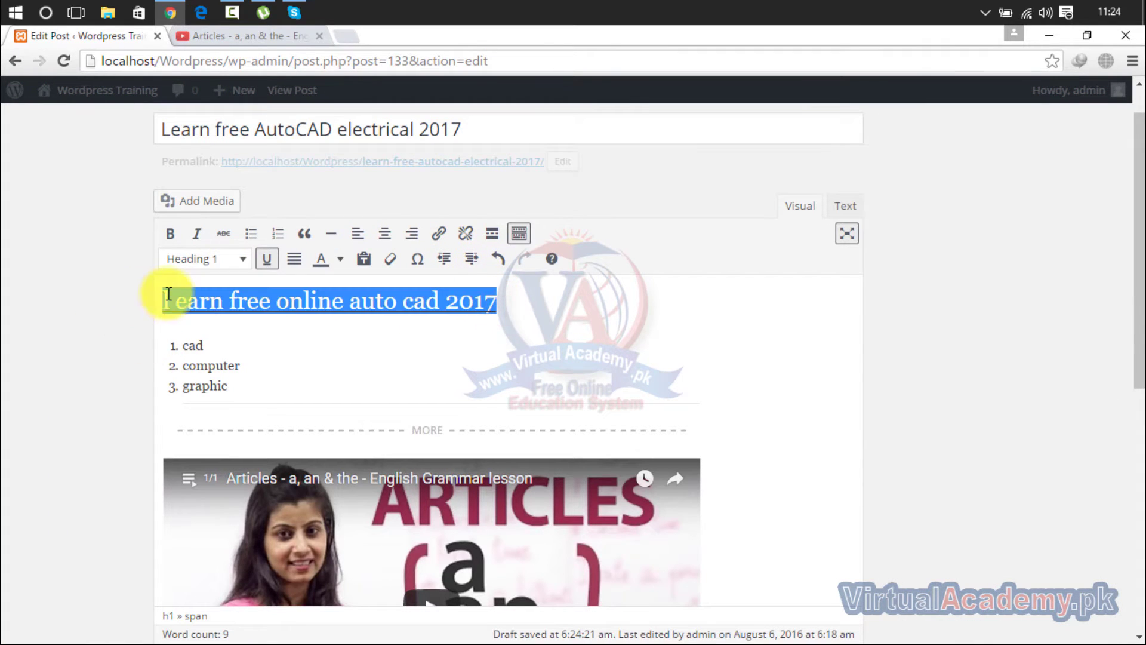
{"action": "left_click", "coordinate": [300, 269]}
{"action": "left_click", "coordinate": [177, 308]}
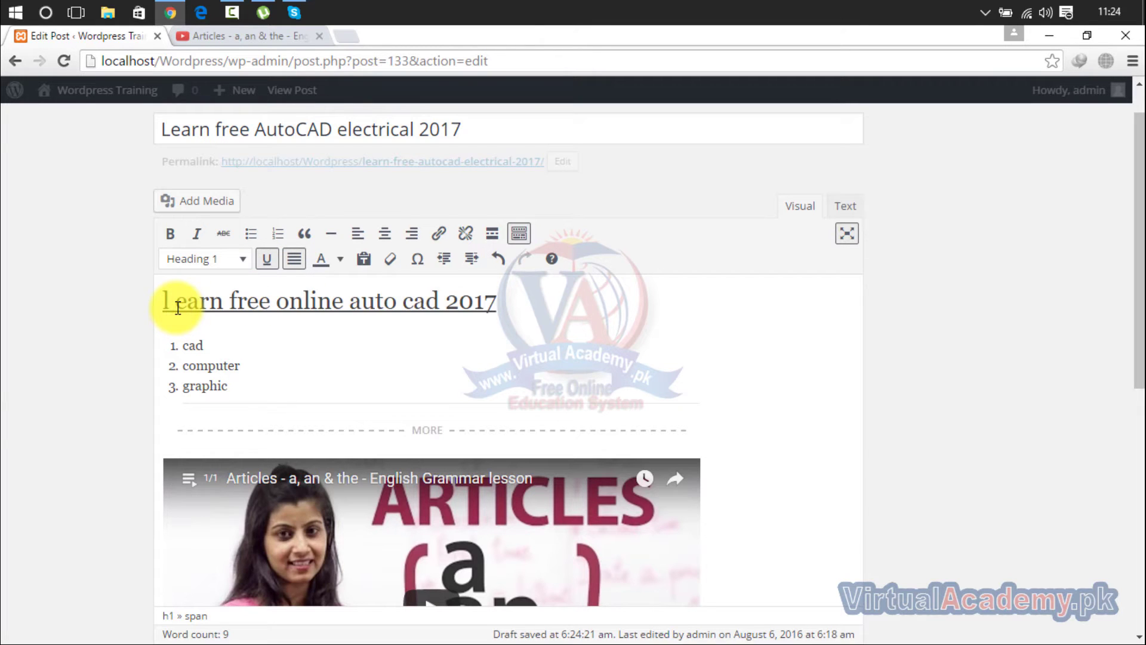
{"action": "key", "text": "BackSpace"}
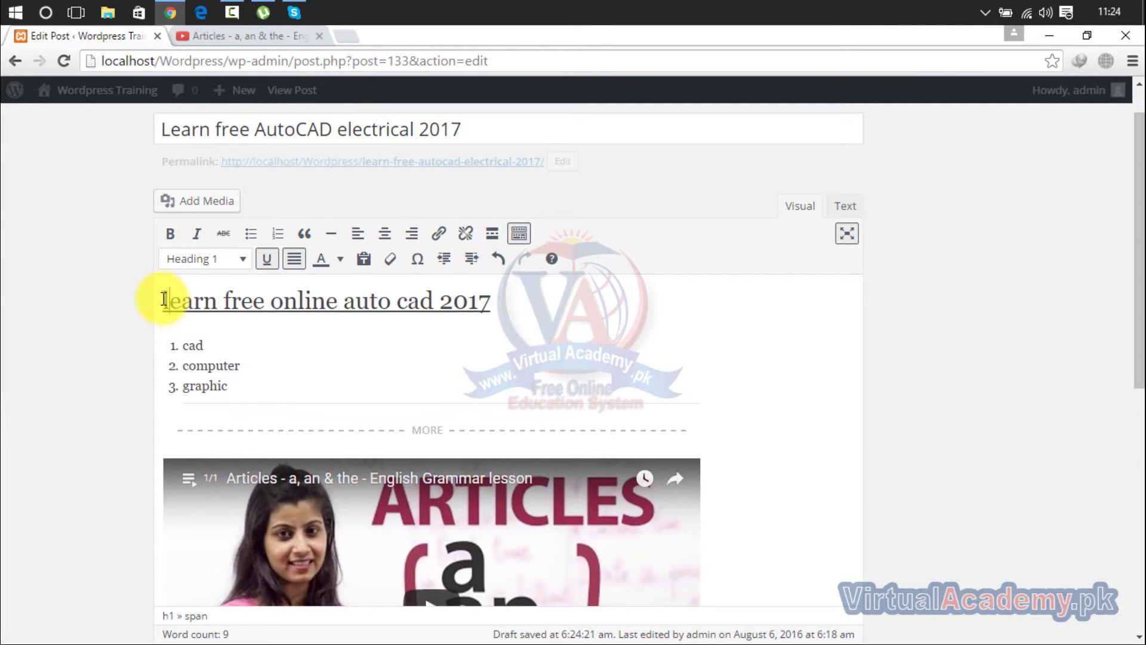
- Try Justify on the heading with extra spaces in front of it, and remove the leading space and line break
{"action": "left_click", "coordinate": [163, 299]}
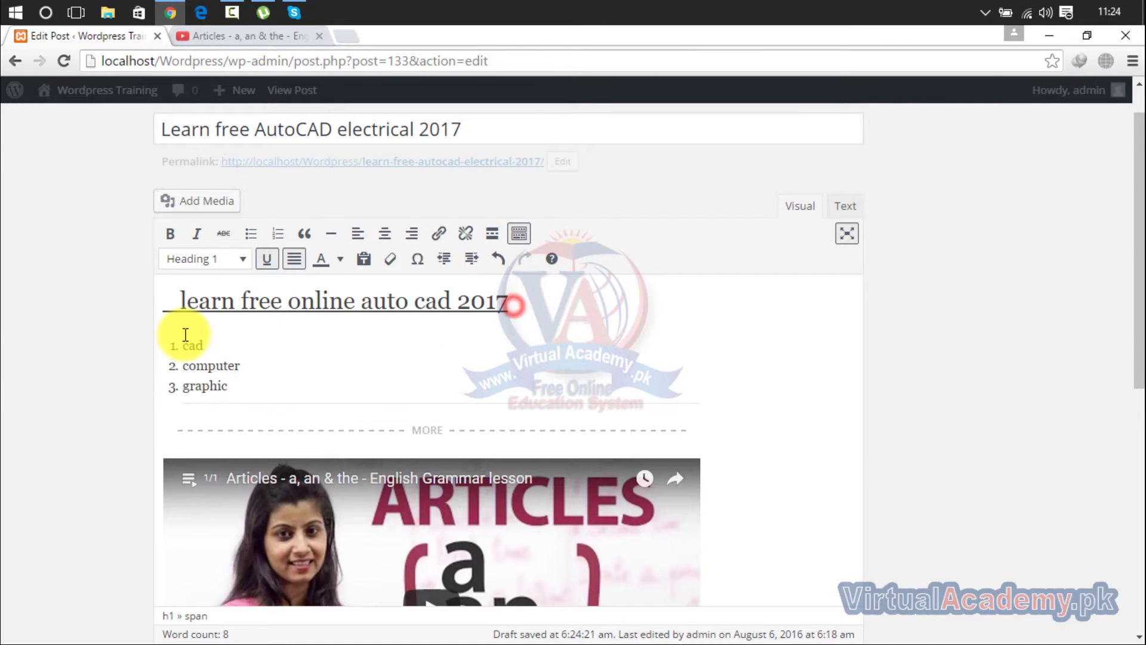
{"action": "triple_click", "coordinate": [159, 307]}
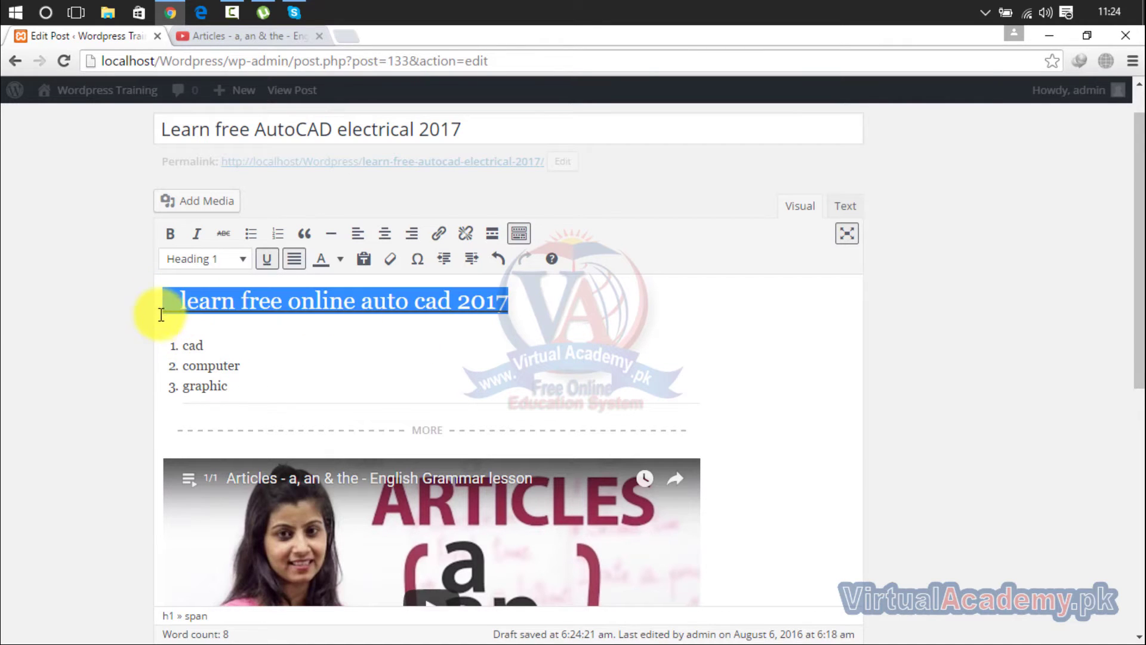
{"action": "left_click", "coordinate": [299, 258]}
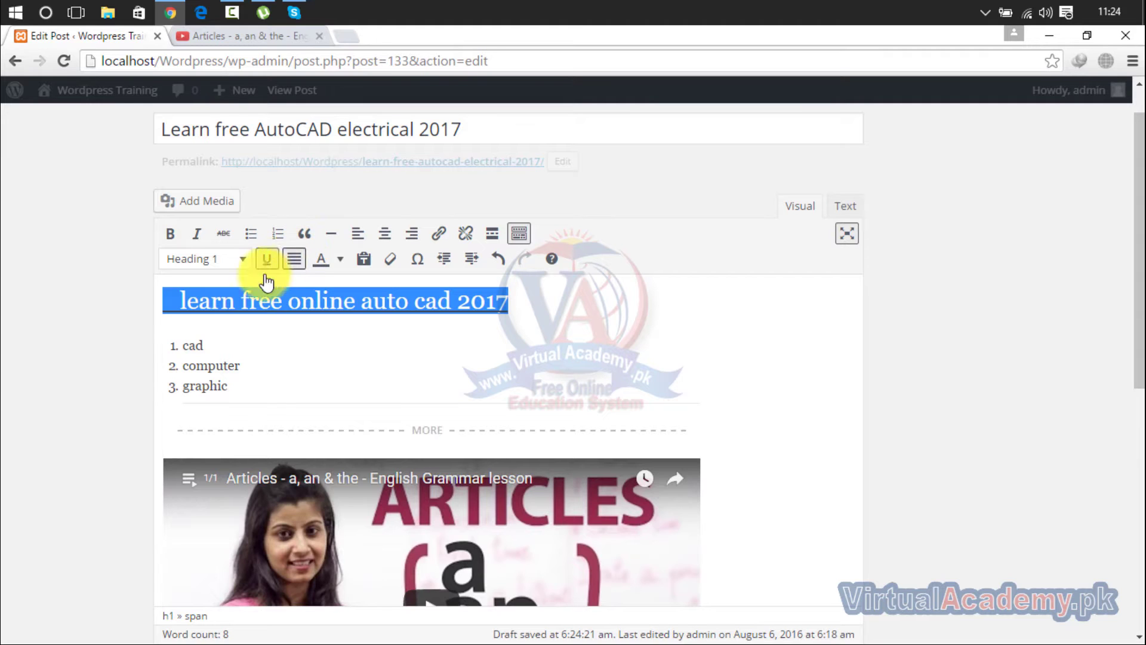
{"action": "left_click", "coordinate": [180, 302]}
{"action": "scroll", "coordinate": [181, 303], "scroll_direction": "down", "scroll_amount": 1}
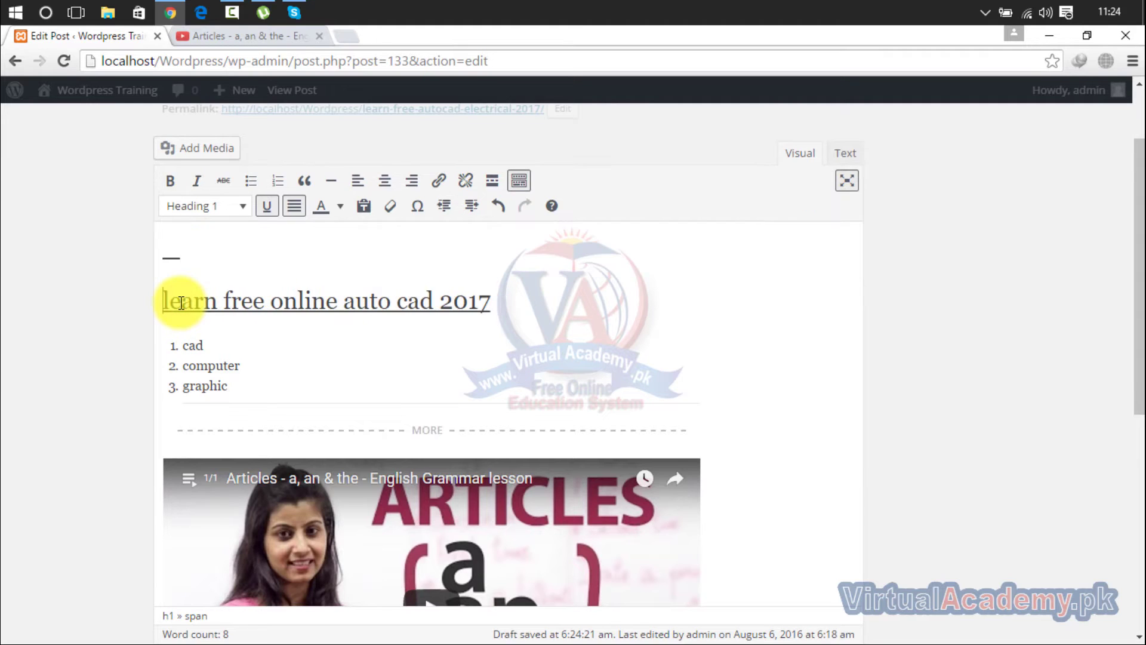
{"action": "key", "text": "BackSpace"}
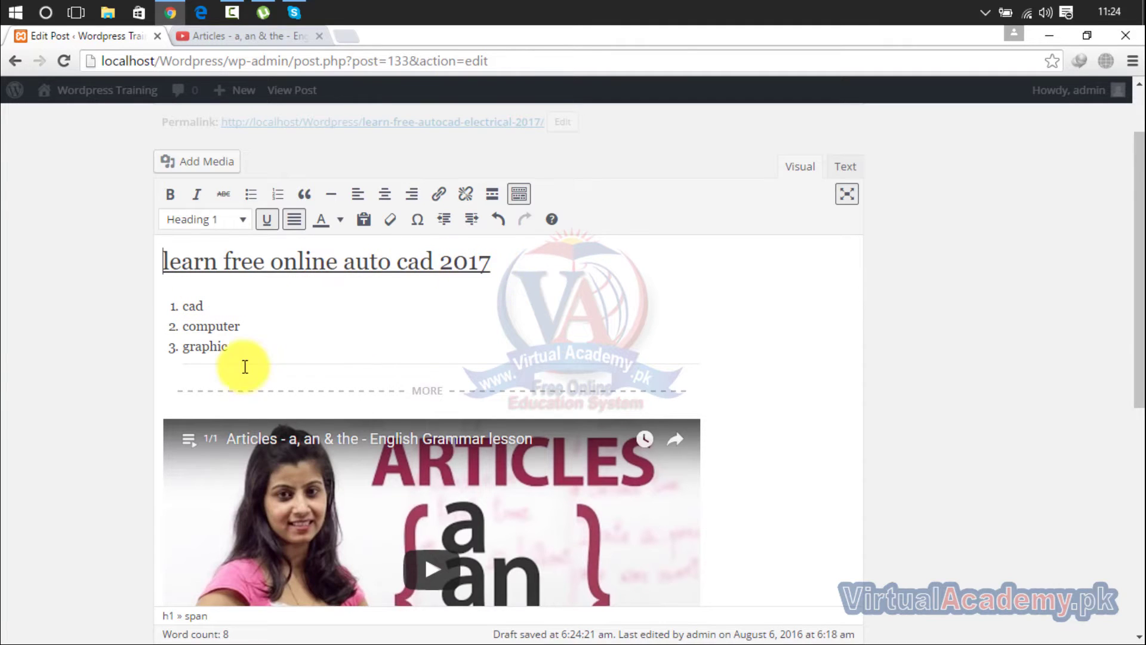
- Colour the three numbered list items red and delete the Read More tag below the list
{"action": "left_click_drag", "start_coordinate": [231, 349], "coordinate": [180, 304]}
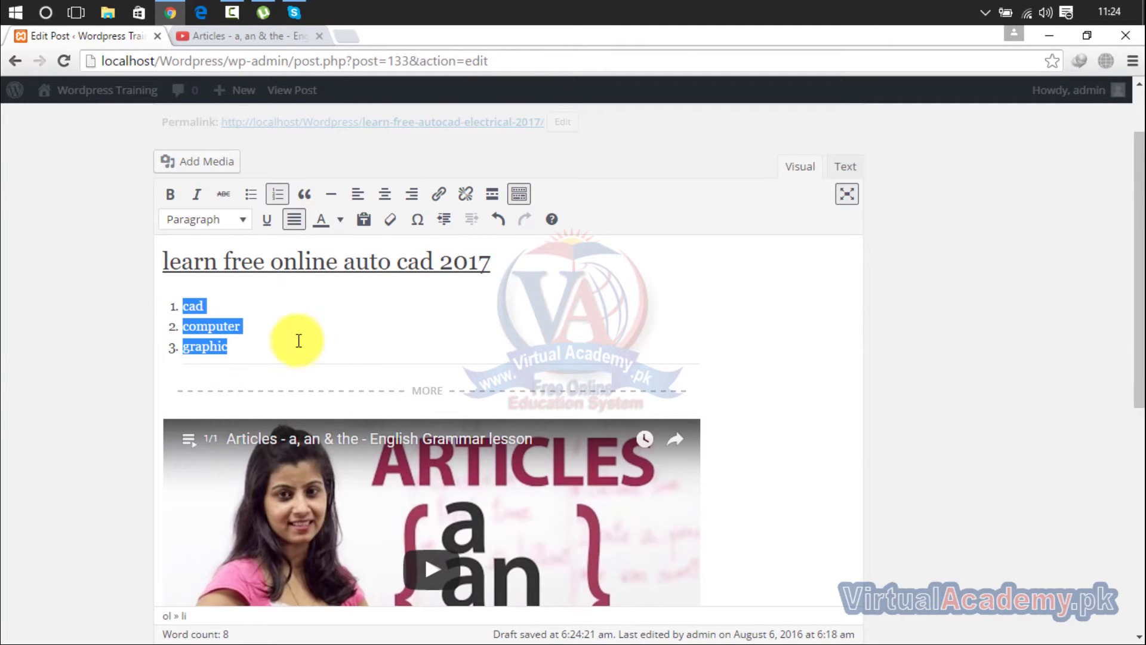
{"action": "left_click", "coordinate": [340, 219]}
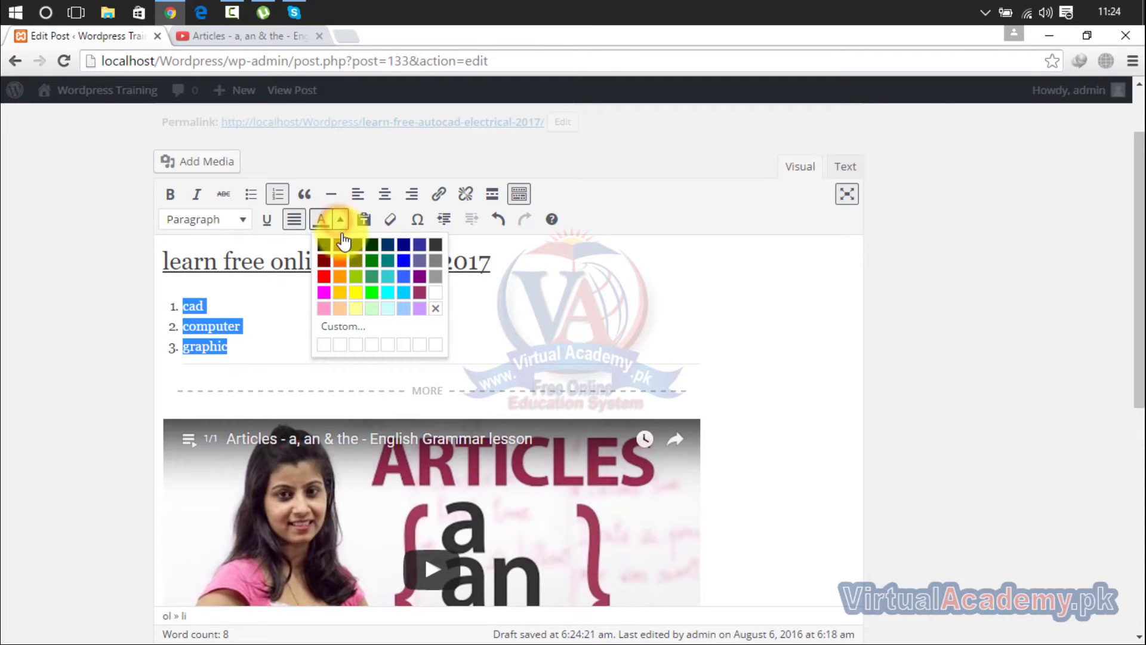
{"action": "left_click", "coordinate": [324, 276]}
{"action": "left_click", "coordinate": [339, 328]}
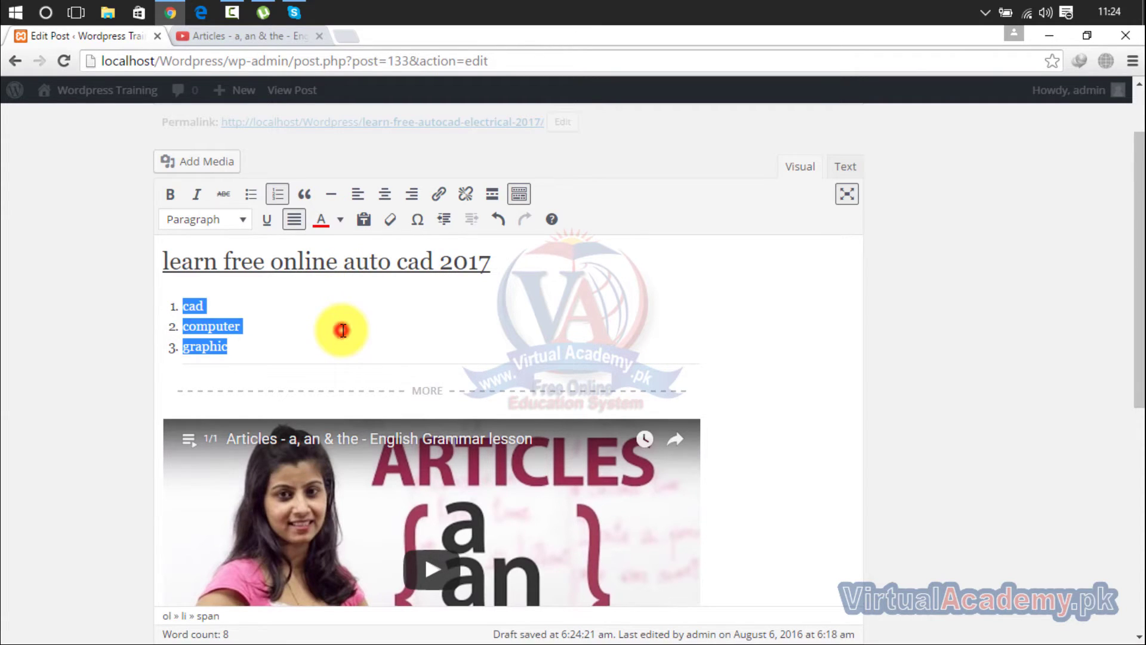
{"action": "left_click", "coordinate": [407, 388]}
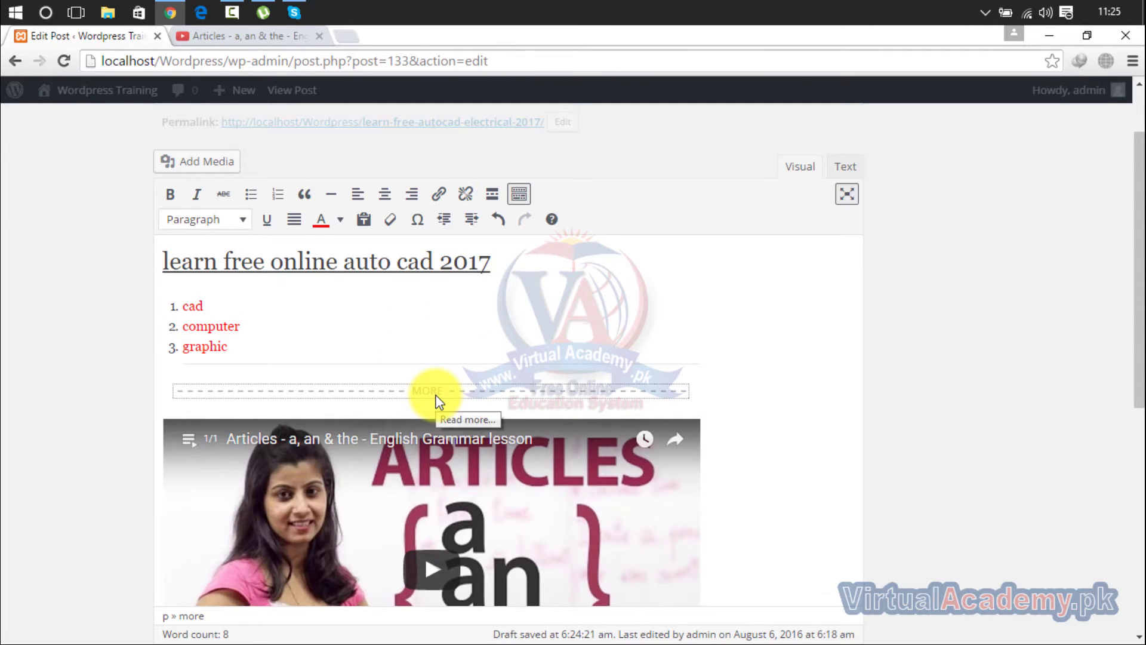
{"action": "key", "text": "Delete"}
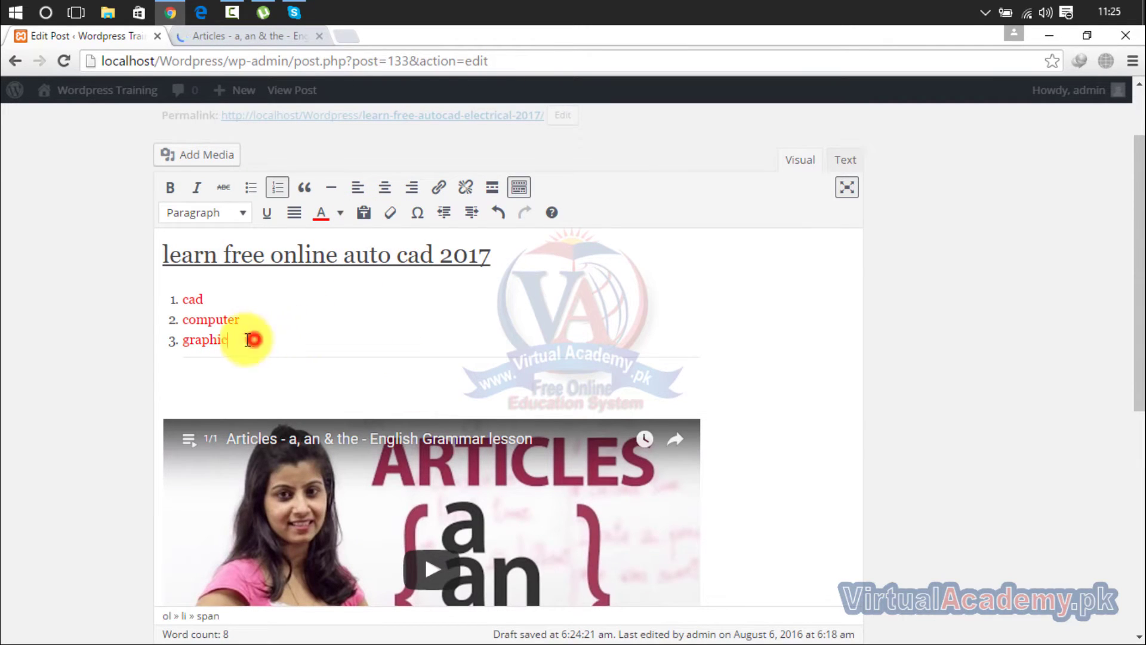
- Clear the formatting of the three list items and colour their text red again
{"action": "left_click_drag", "start_coordinate": [251, 335], "coordinate": [174, 299]}
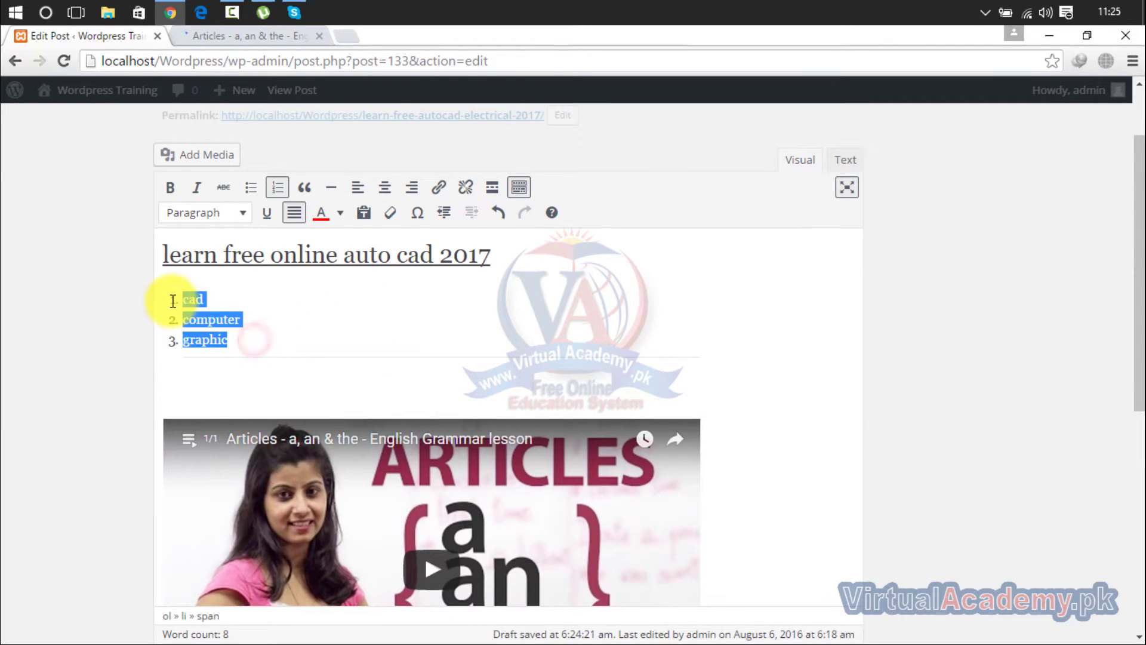
{"action": "left_click", "coordinate": [393, 217]}
{"action": "left_click", "coordinate": [315, 313]}
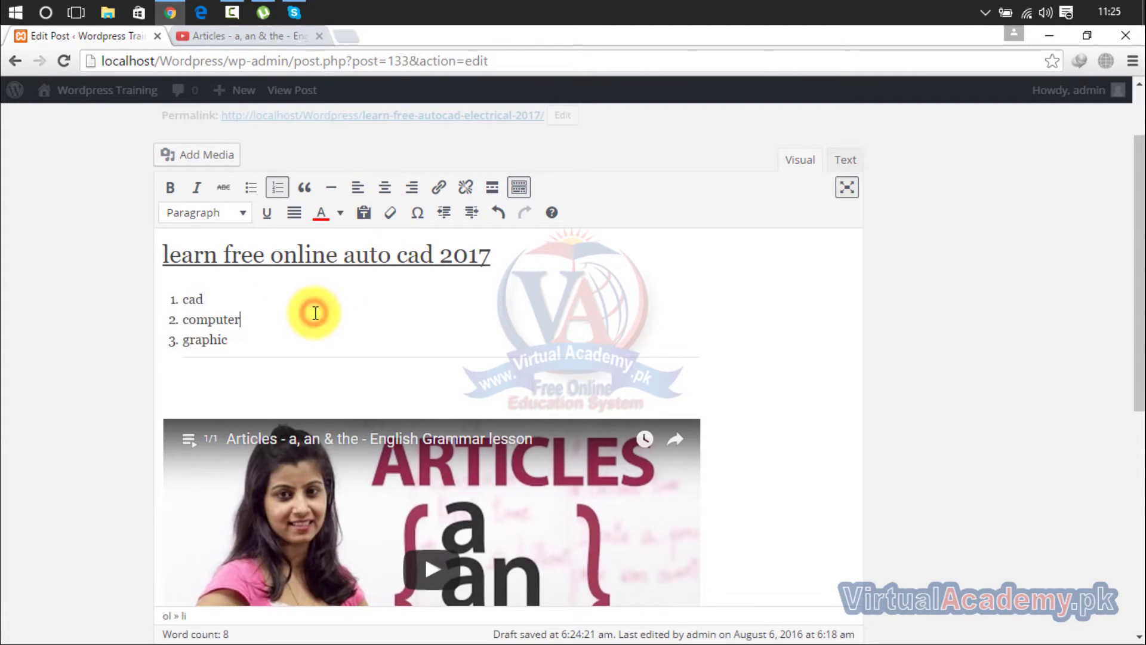
{"action": "left_click_drag", "start_coordinate": [238, 348], "coordinate": [173, 300]}
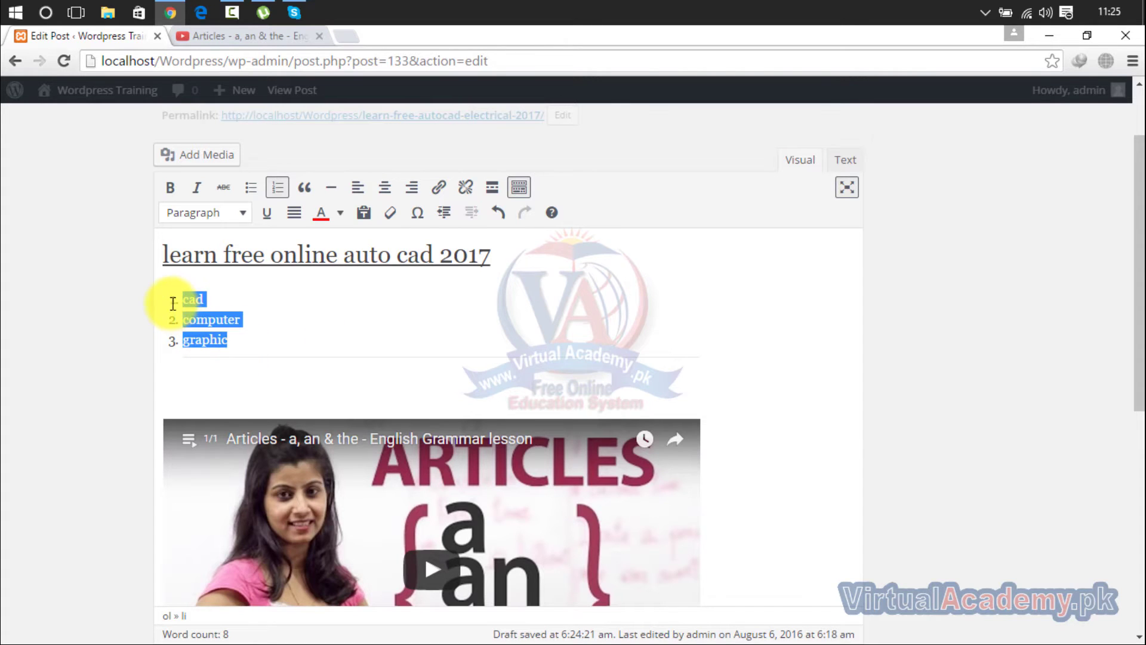
{"action": "left_click", "coordinate": [319, 213]}
{"action": "left_click", "coordinate": [345, 313]}
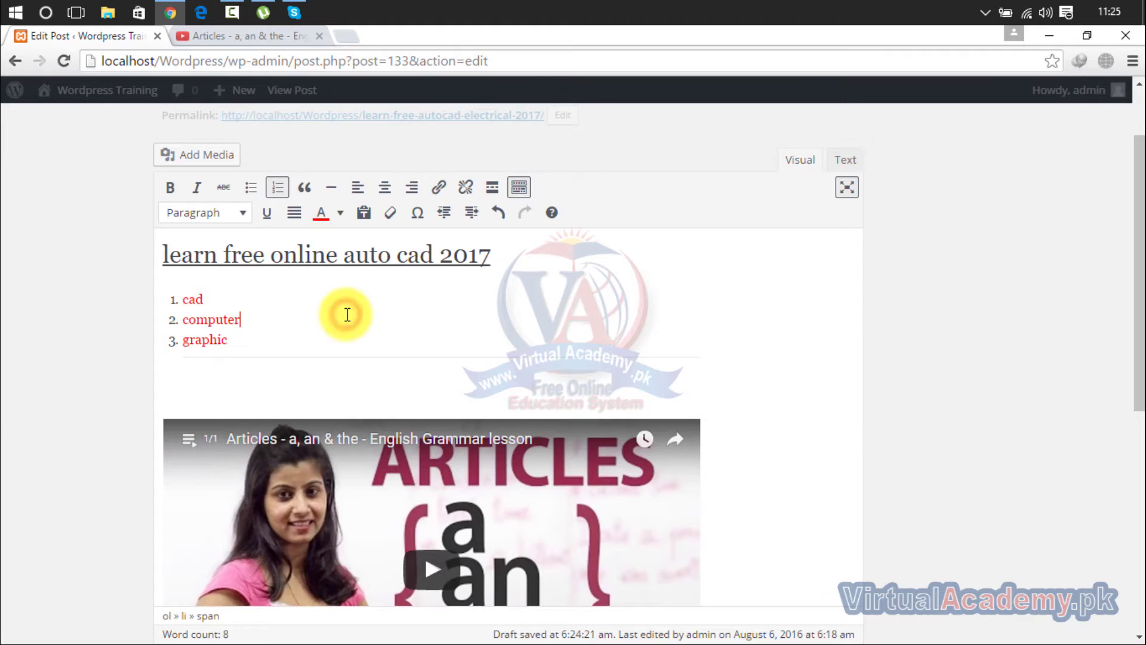
- Try inserting the copyright sign as a special character after "computer"
{"action": "left_click", "coordinate": [424, 219]}
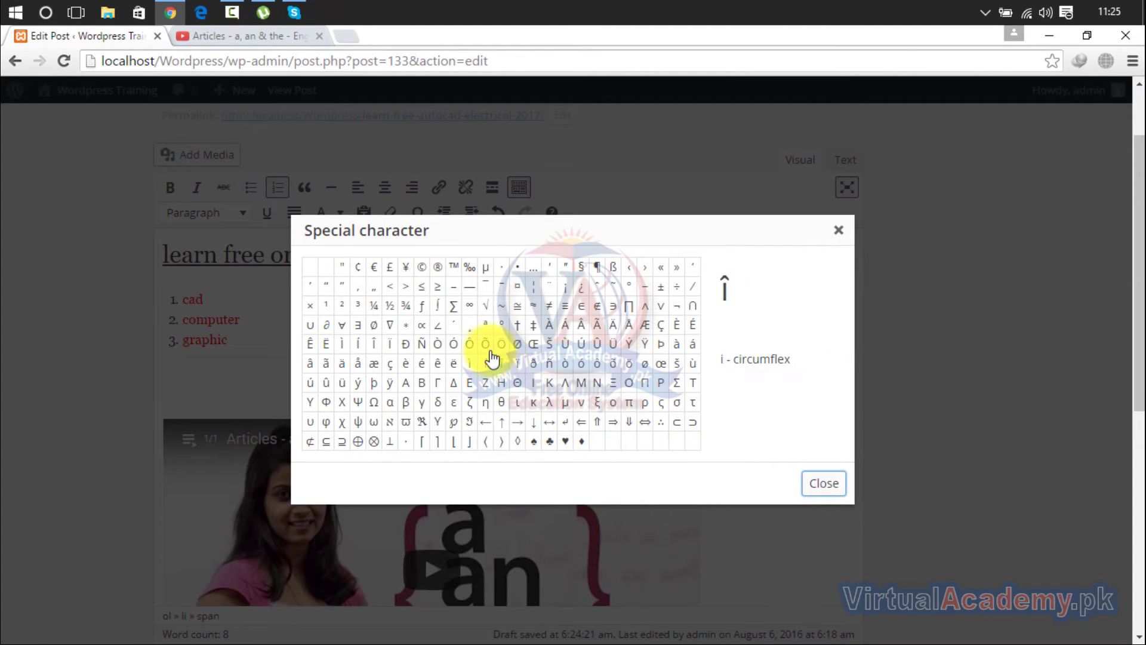
{"action": "left_click", "coordinate": [422, 268]}
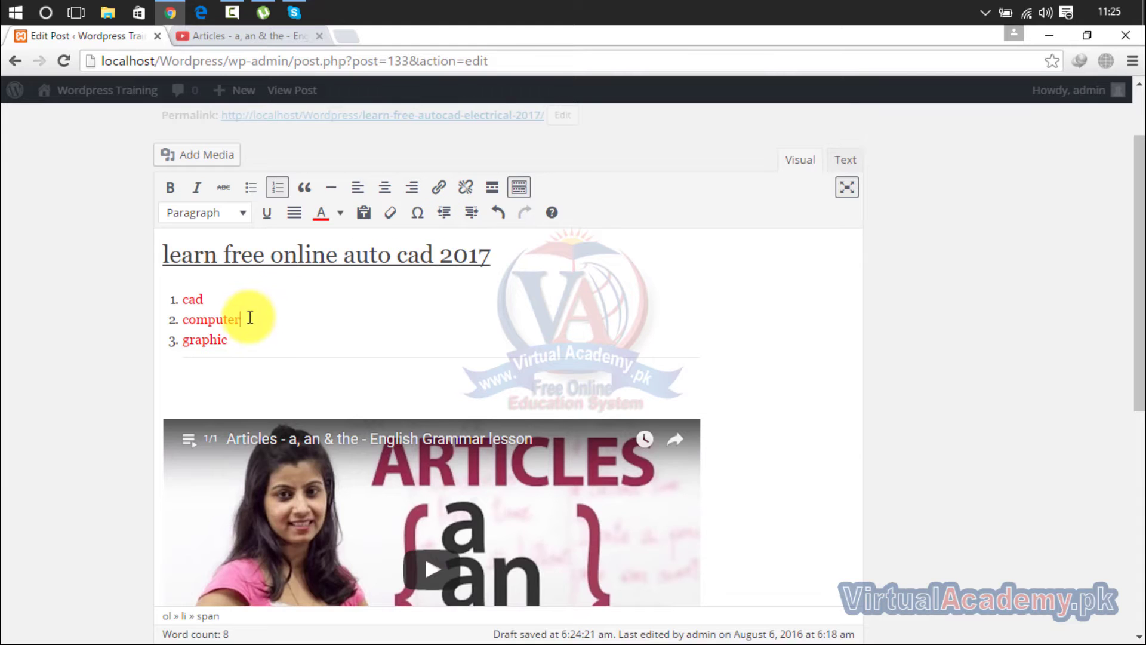
- Decrease the numbered list's indent to turn it into plain paragraphs, and increase their indent several levels
{"action": "left_click", "coordinate": [240, 340]}
{"action": "left_click_drag", "start_coordinate": [240, 340], "coordinate": [180, 295]}
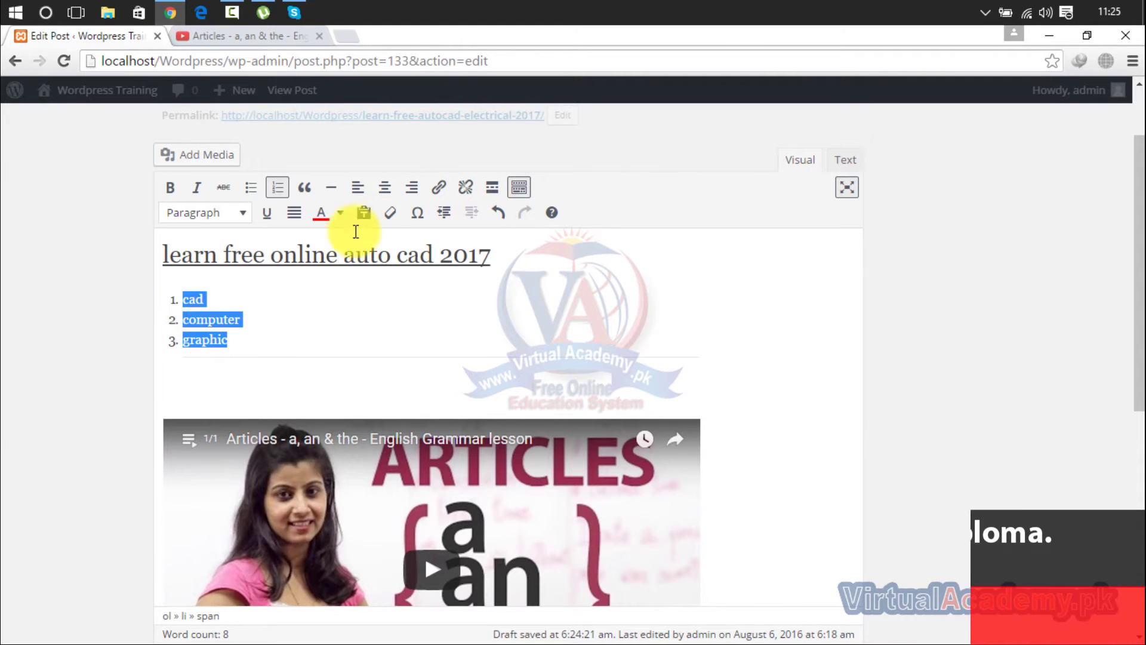
{"action": "left_click", "coordinate": [446, 213]}
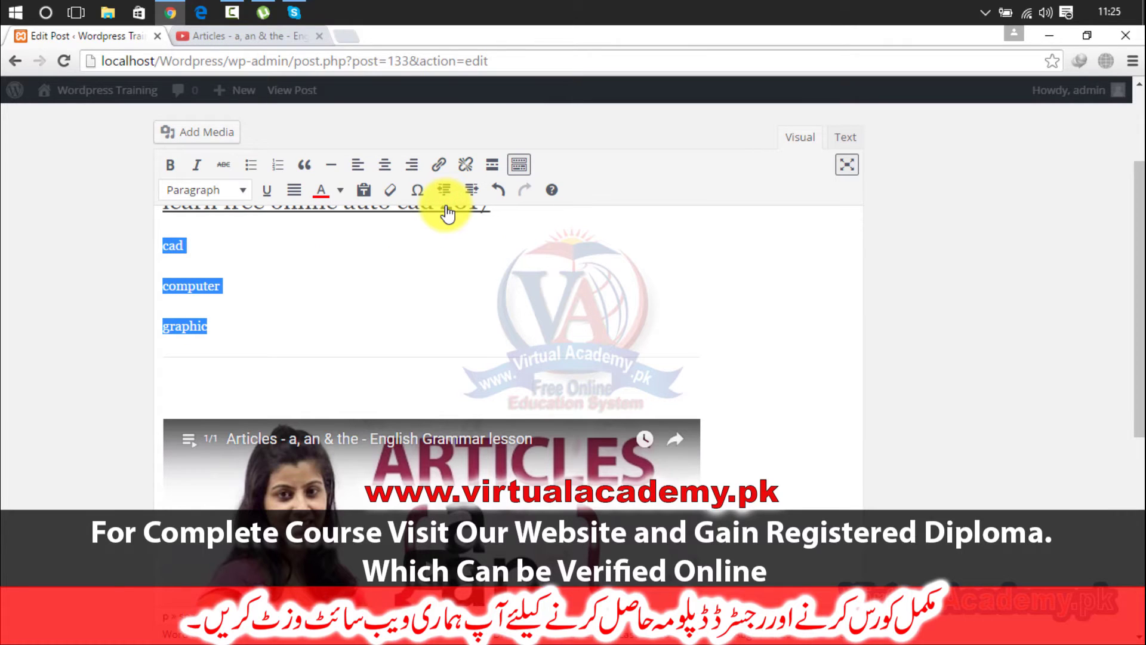
{"action": "left_click", "coordinate": [473, 191]}
{"action": "left_click", "coordinate": [473, 190]}
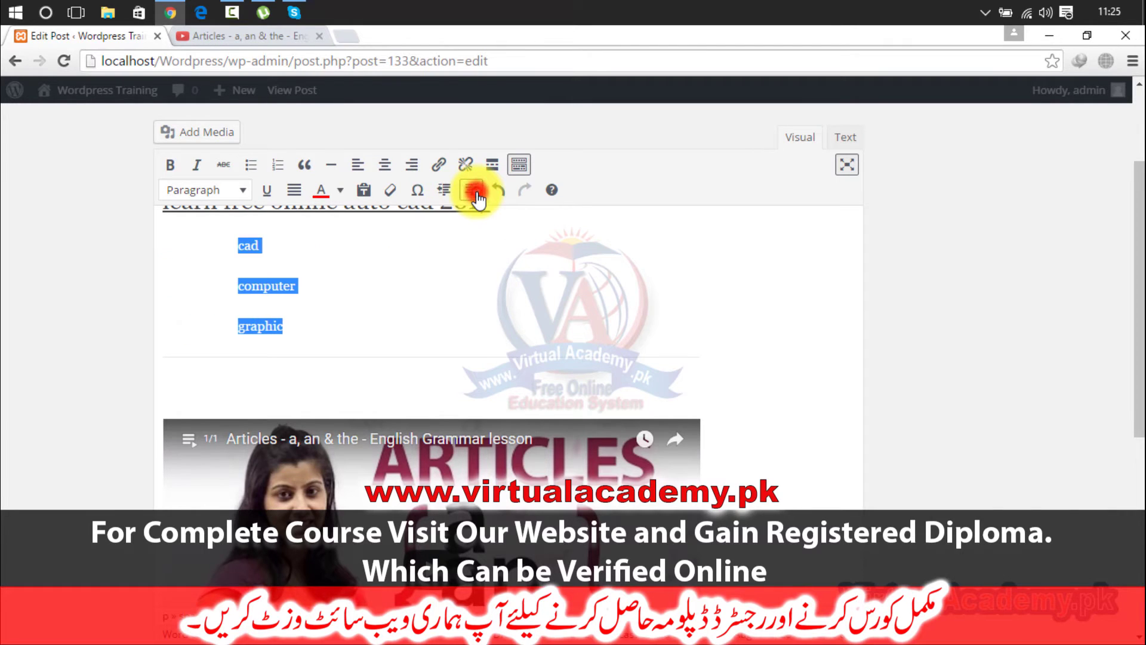
{"action": "left_click", "coordinate": [473, 190]}
{"action": "left_click", "coordinate": [473, 190]}
{"action": "left_click", "coordinate": [471, 189]}
- Decrease the indent of the "cad", "computer" and "graphic" lines back to the margin
{"action": "left_click", "coordinate": [445, 189]}
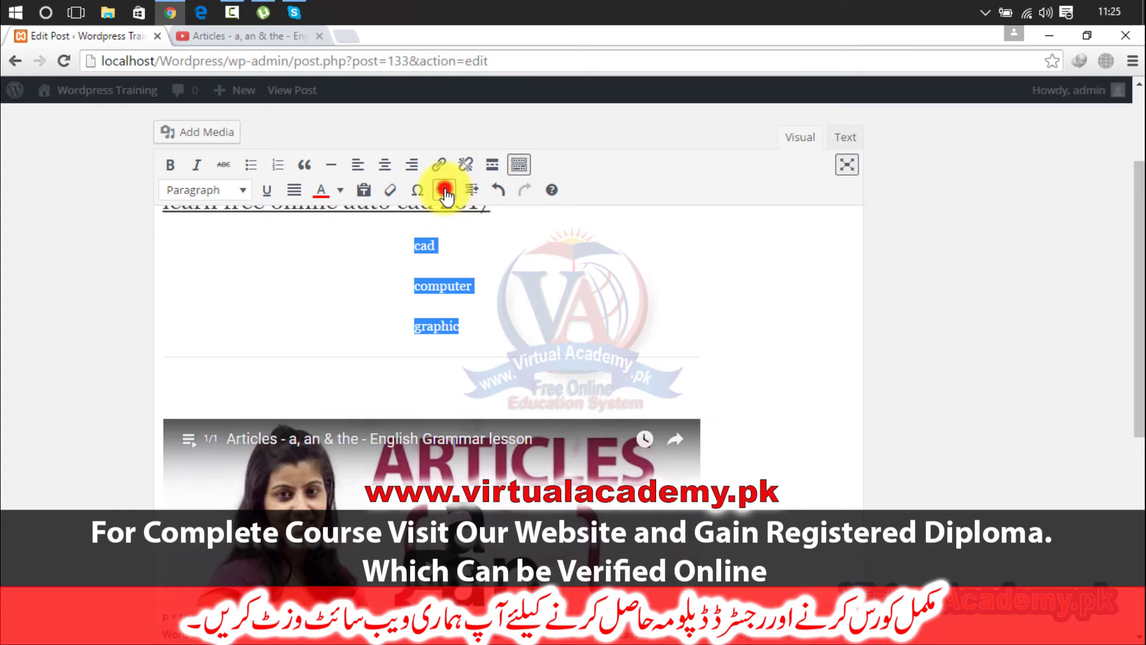
{"action": "left_click", "coordinate": [446, 190]}
{"action": "left_click", "coordinate": [445, 190]}
{"action": "left_click", "coordinate": [446, 190]}
{"action": "left_click", "coordinate": [446, 190]}
{"action": "left_click", "coordinate": [446, 190]}
{"action": "left_click", "coordinate": [445, 190]}
{"action": "left_click", "coordinate": [445, 190]}
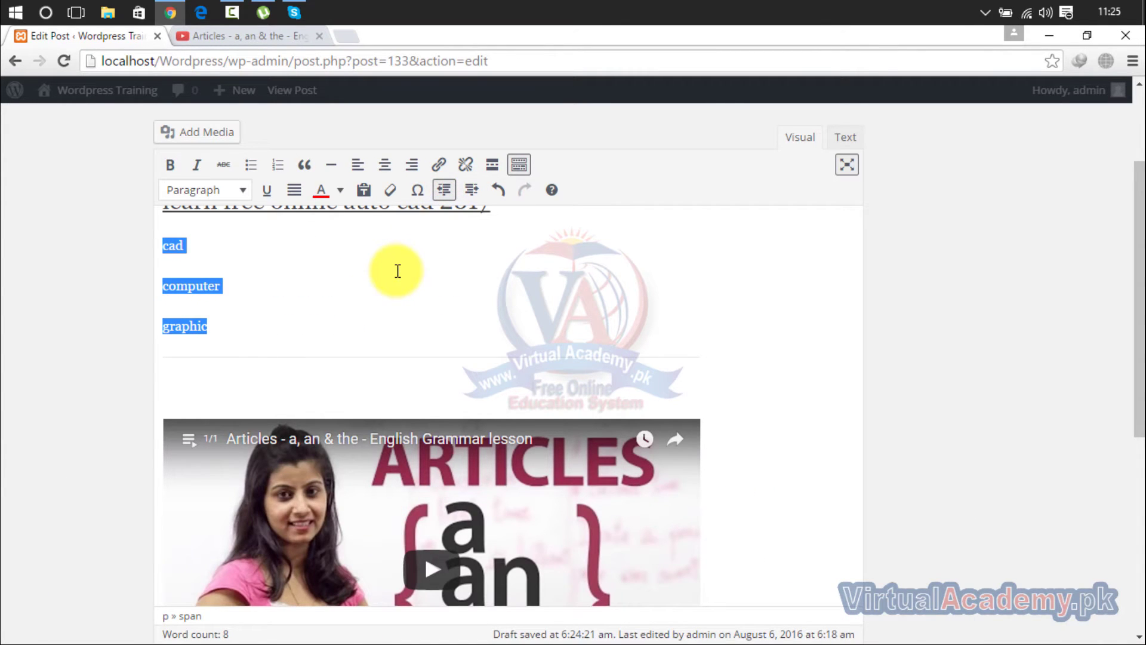
- Undo all the indent changes until "cad", "computer" and "graphic" are a numbered list again
{"action": "left_click", "coordinate": [499, 190]}
{"action": "left_click", "coordinate": [499, 191]}
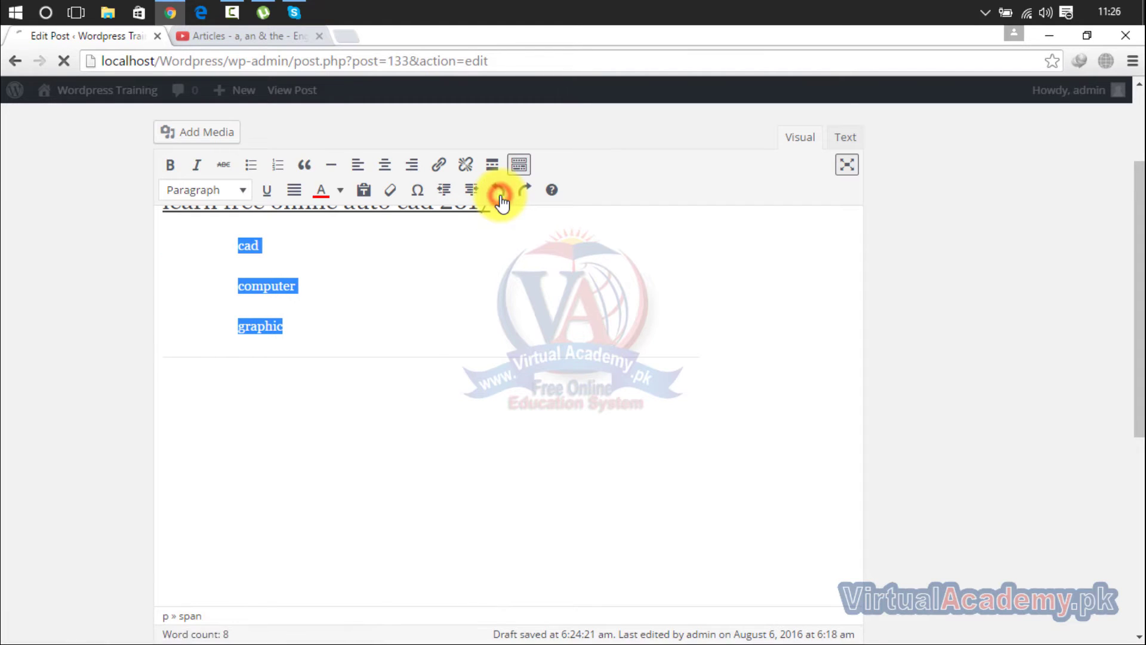
{"action": "left_click", "coordinate": [499, 191]}
{"action": "left_click", "coordinate": [499, 191]}
{"action": "left_click", "coordinate": [499, 191]}
{"action": "left_click", "coordinate": [499, 191]}
{"action": "left_click", "coordinate": [499, 190]}
{"action": "left_click", "coordinate": [499, 191]}
{"action": "left_click", "coordinate": [499, 190]}
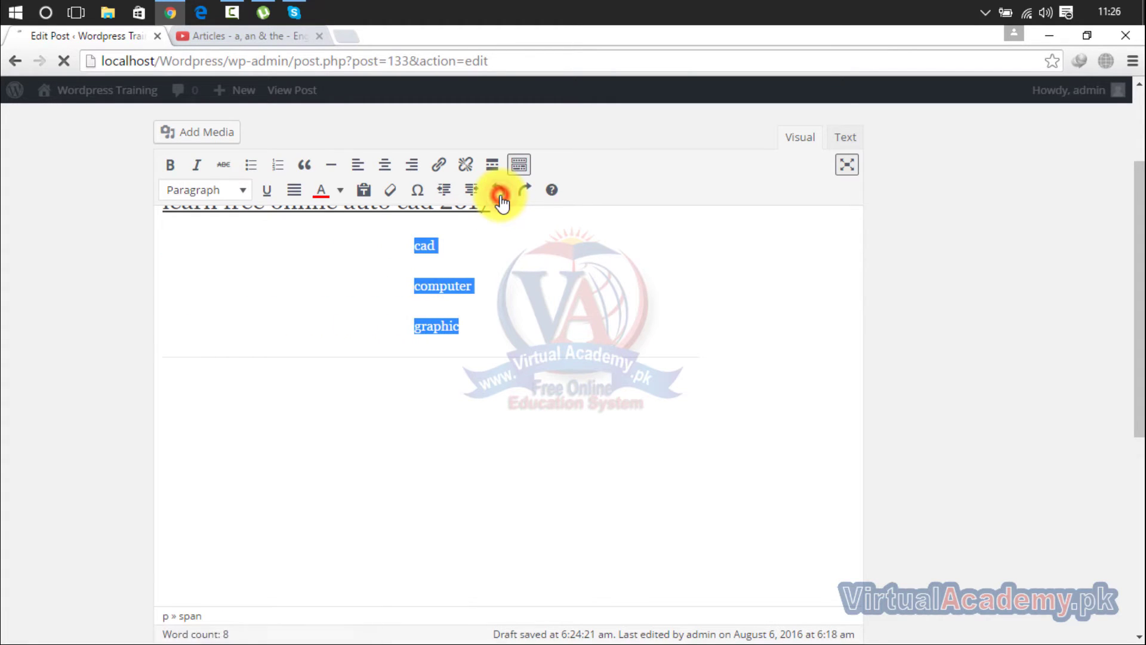
{"action": "left_click", "coordinate": [499, 191]}
{"action": "left_click", "coordinate": [500, 190]}
{"action": "left_click", "coordinate": [499, 191]}
{"action": "left_click", "coordinate": [499, 190]}
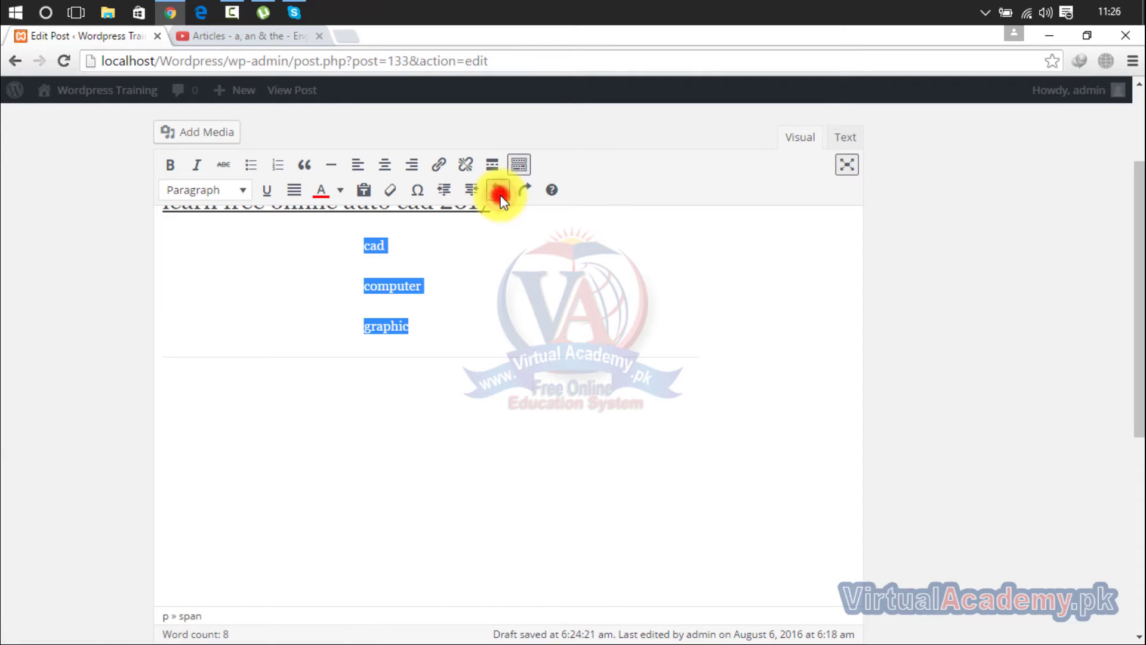
{"action": "left_click", "coordinate": [499, 190]}
{"action": "left_click", "coordinate": [499, 191]}
{"action": "left_click", "coordinate": [499, 190]}
{"action": "left_click", "coordinate": [499, 190]}
{"action": "left_click", "coordinate": [499, 191]}
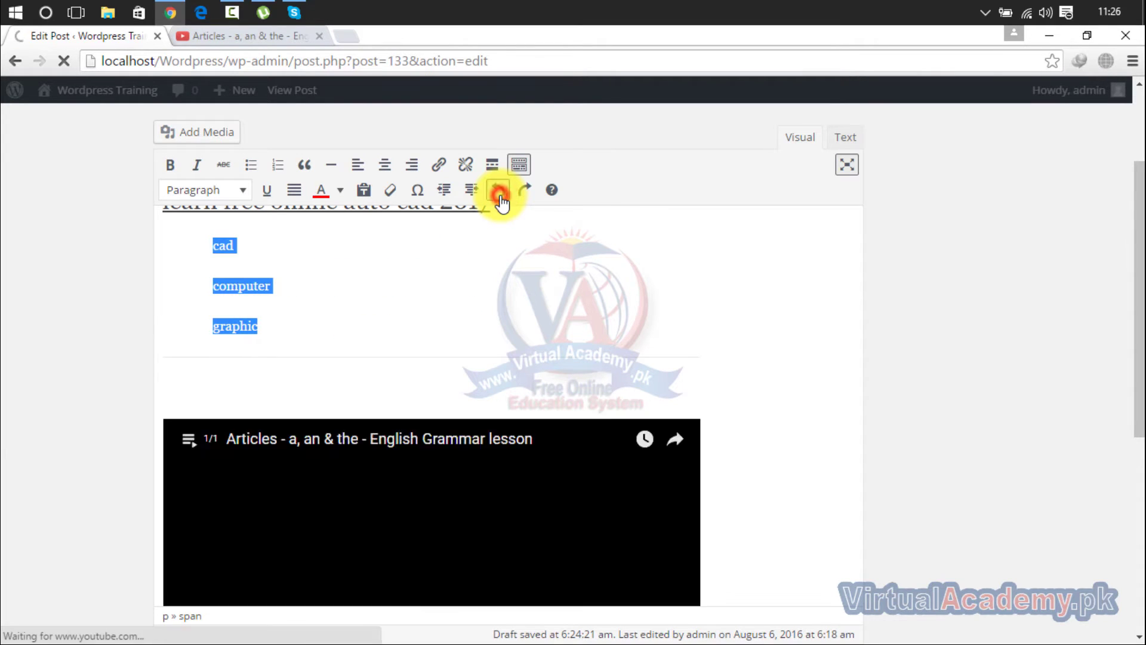
{"action": "left_click", "coordinate": [499, 191]}
{"action": "left_click", "coordinate": [499, 190]}
{"action": "left_click", "coordinate": [499, 197]}
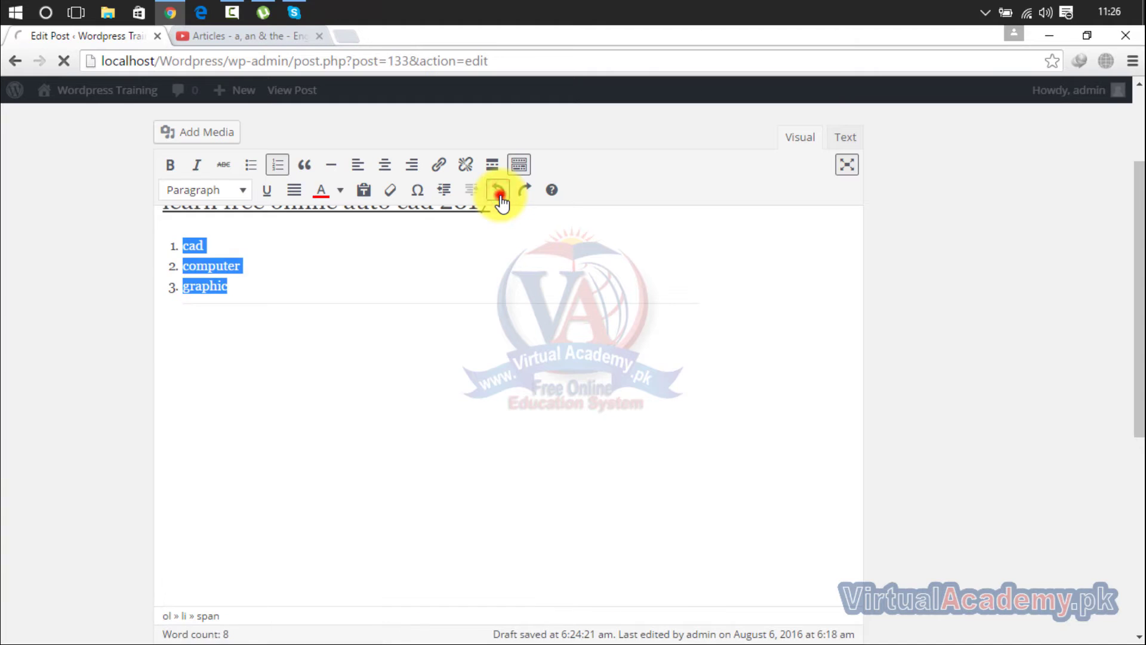
{"action": "left_click", "coordinate": [499, 197]}
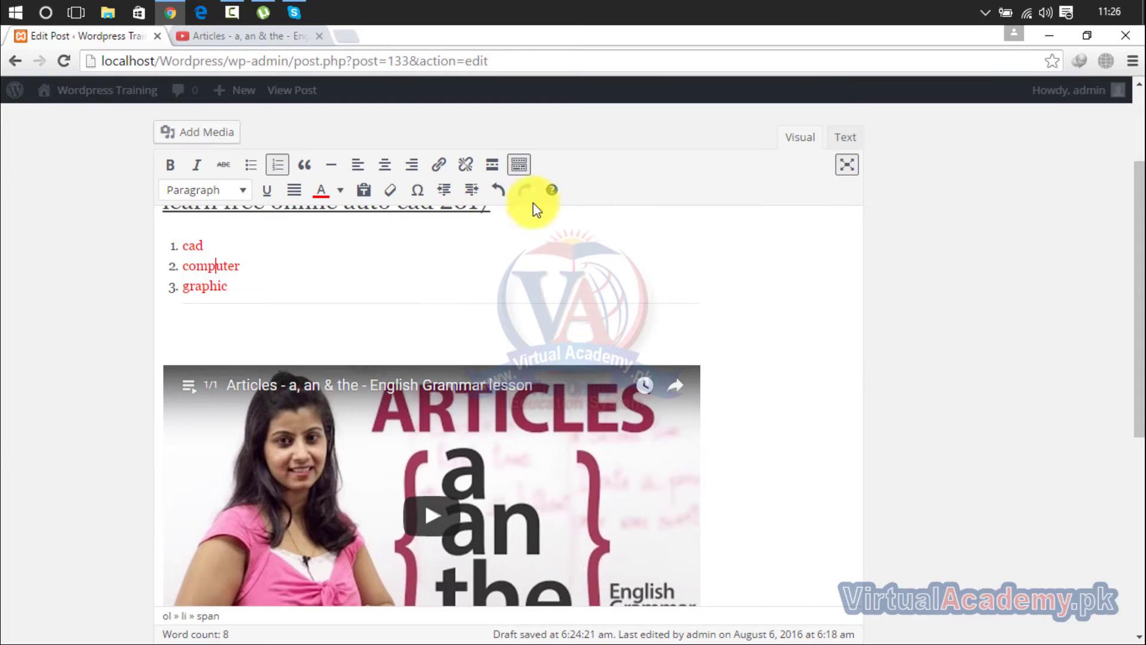
- Look through the editor's keyboard shortcuts help and close it
{"action": "left_click", "coordinate": [555, 197]}
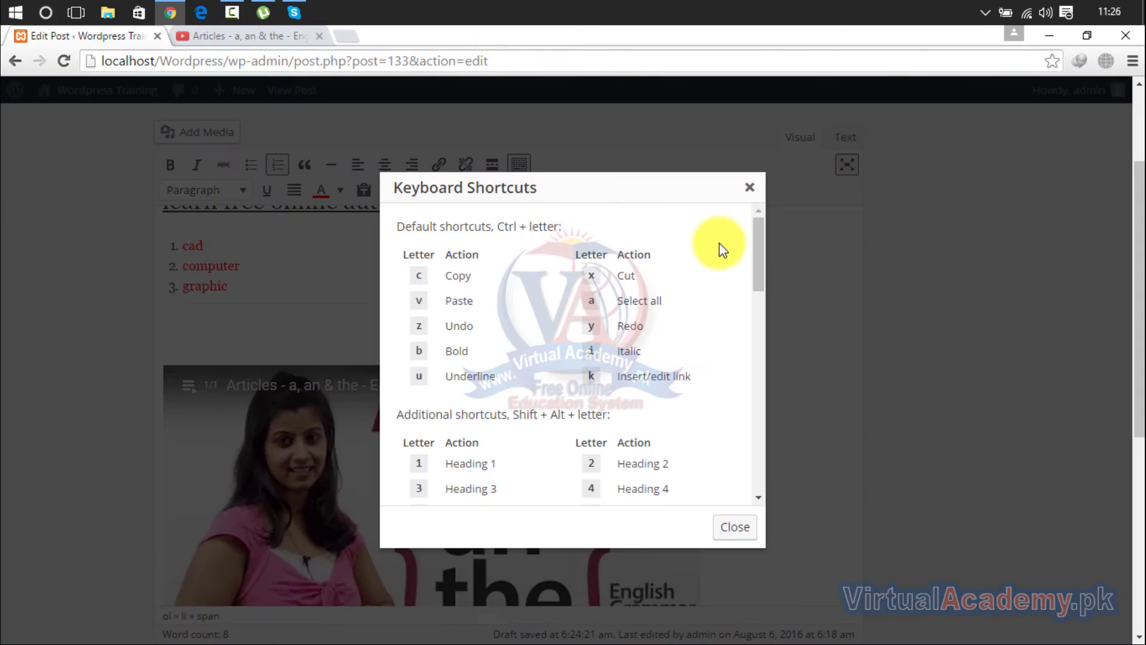
{"action": "left_click_drag", "start_coordinate": [759, 239], "coordinate": [772, 289]}
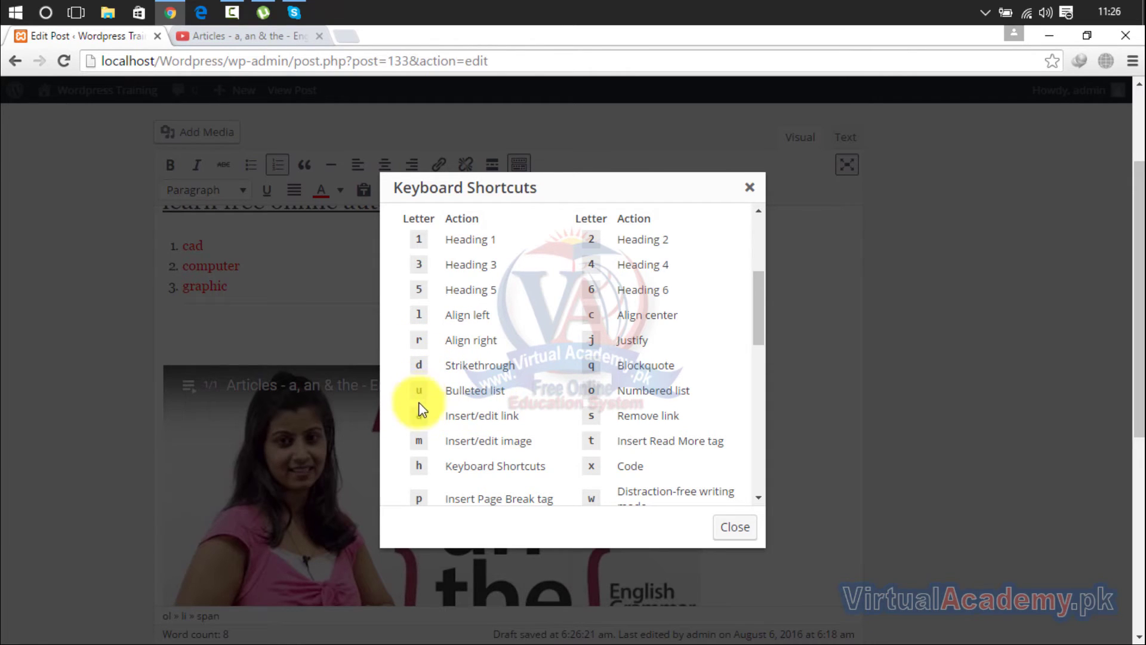
{"action": "left_click", "coordinate": [748, 191]}
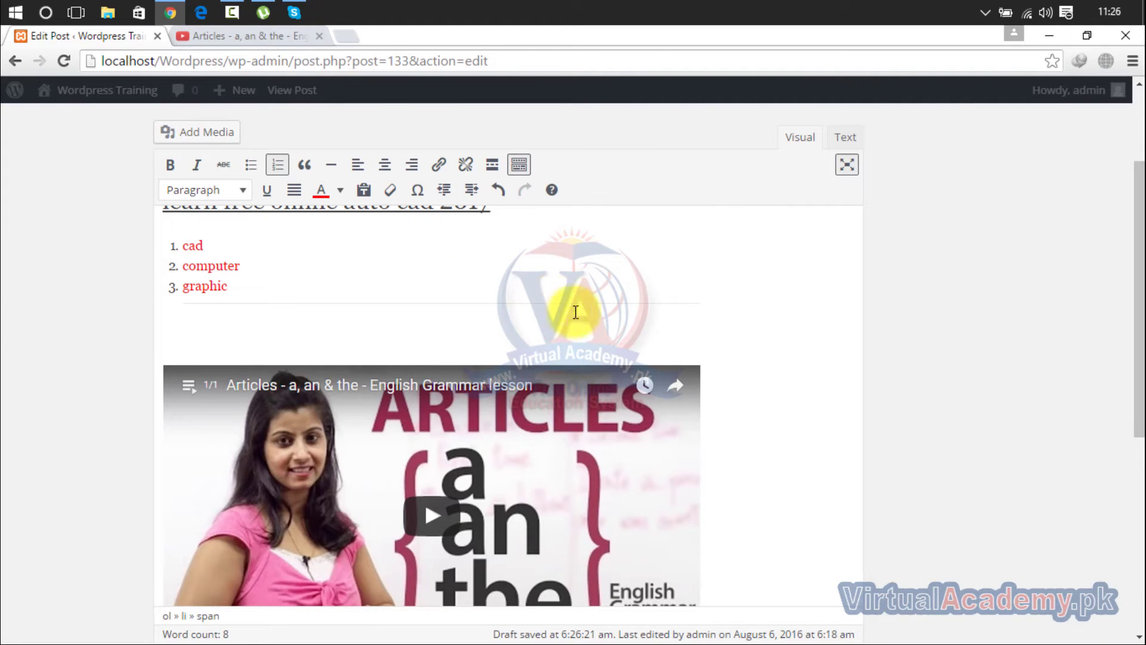
- Add several blank lines below the embedded video in the post
{"action": "left_click_drag", "start_coordinate": [1137, 335], "coordinate": [1129, 487]}
{"action": "left_click", "coordinate": [758, 291]}
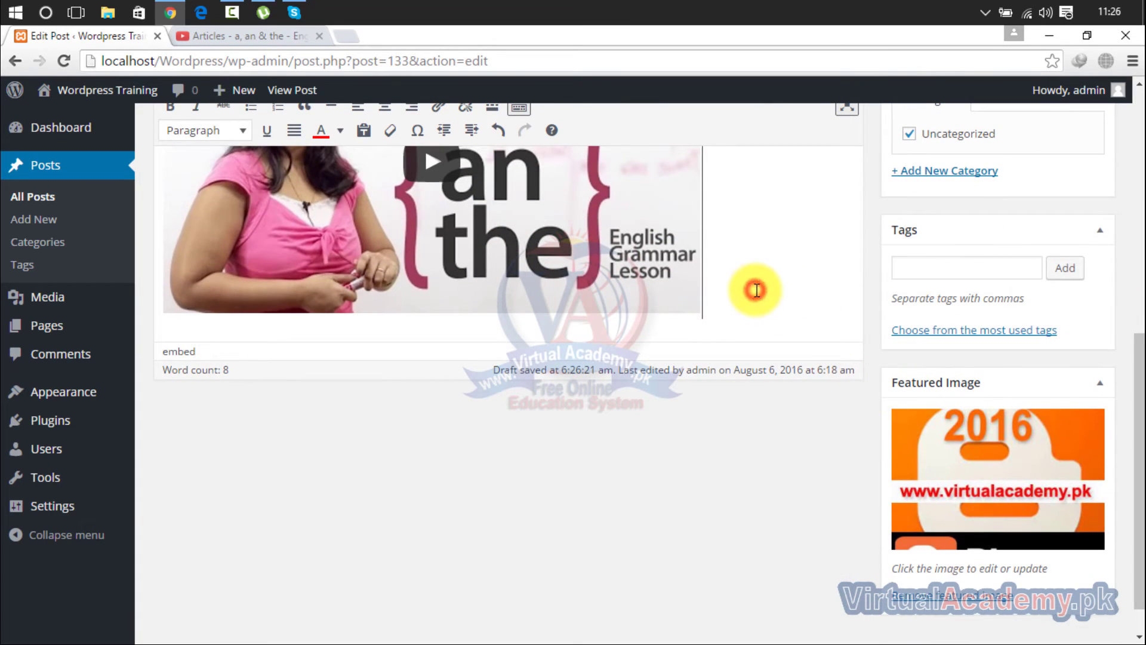
{"action": "key", "text": "Return"}
{"action": "key", "text": "Return"}
{"action": "key", "text": "Return"}
{"action": "key", "text": "Return"}
{"action": "key", "text": "Return"}
{"action": "key", "text": "Return"}
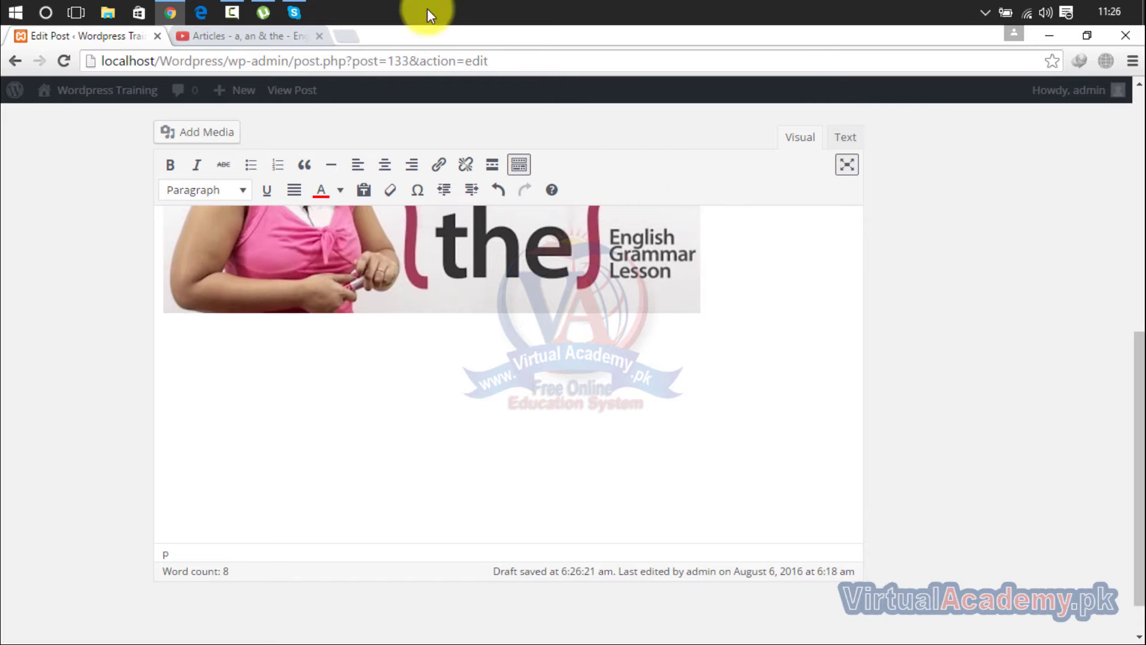
- Search for Wikipedia in a new browser tab and open its English main page
{"action": "left_click", "coordinate": [350, 26]}
{"action": "left_click", "coordinate": [358, 61]}
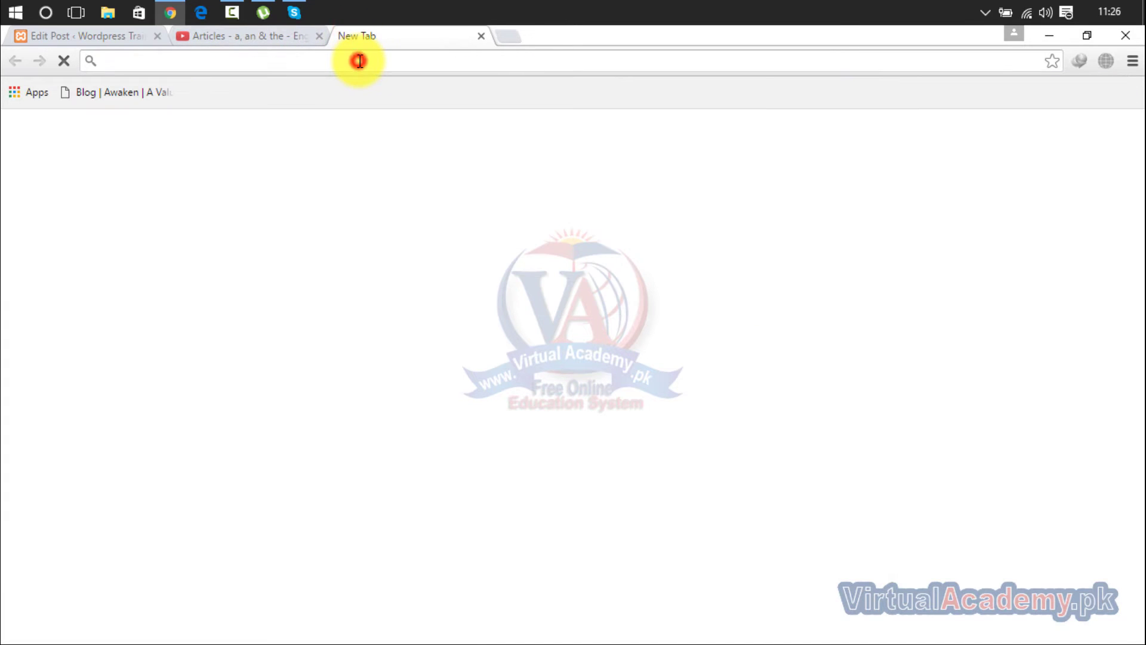
{"action": "type", "text": "w"}
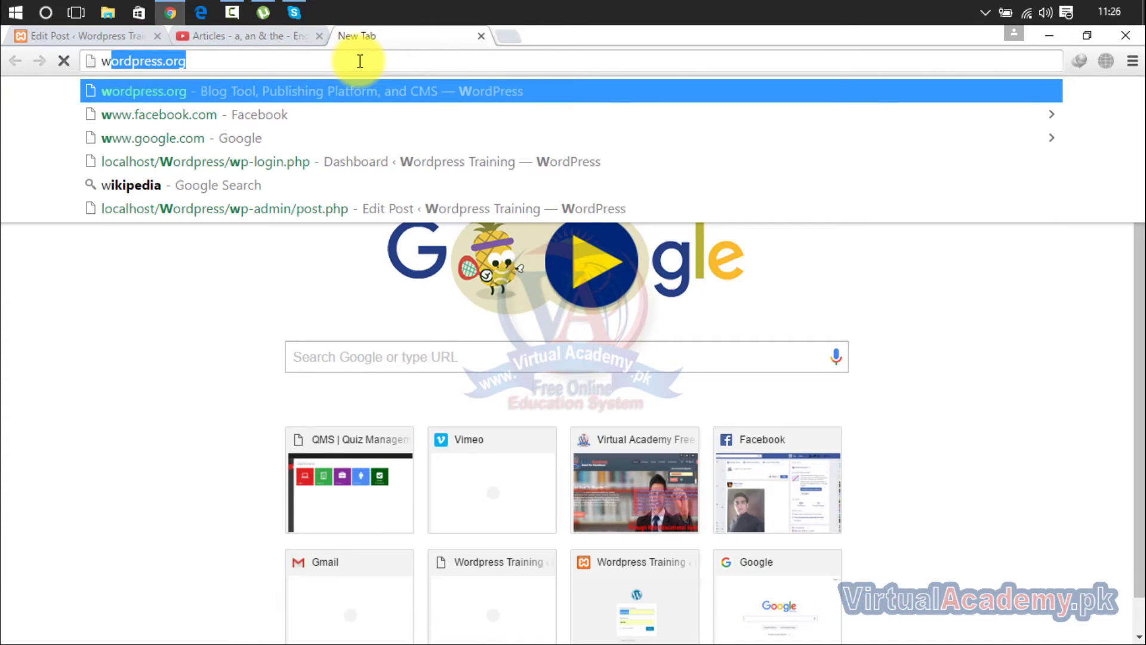
{"action": "type", "text": "iki"}
{"action": "key", "text": "Return"}
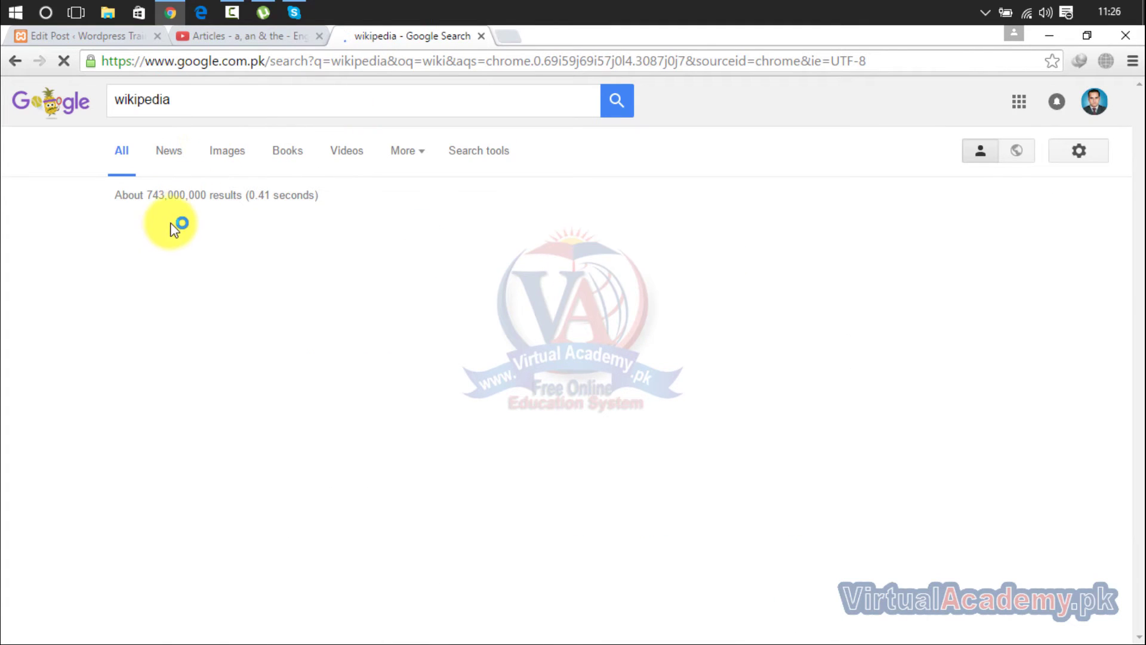
{"action": "left_click", "coordinate": [181, 228]}
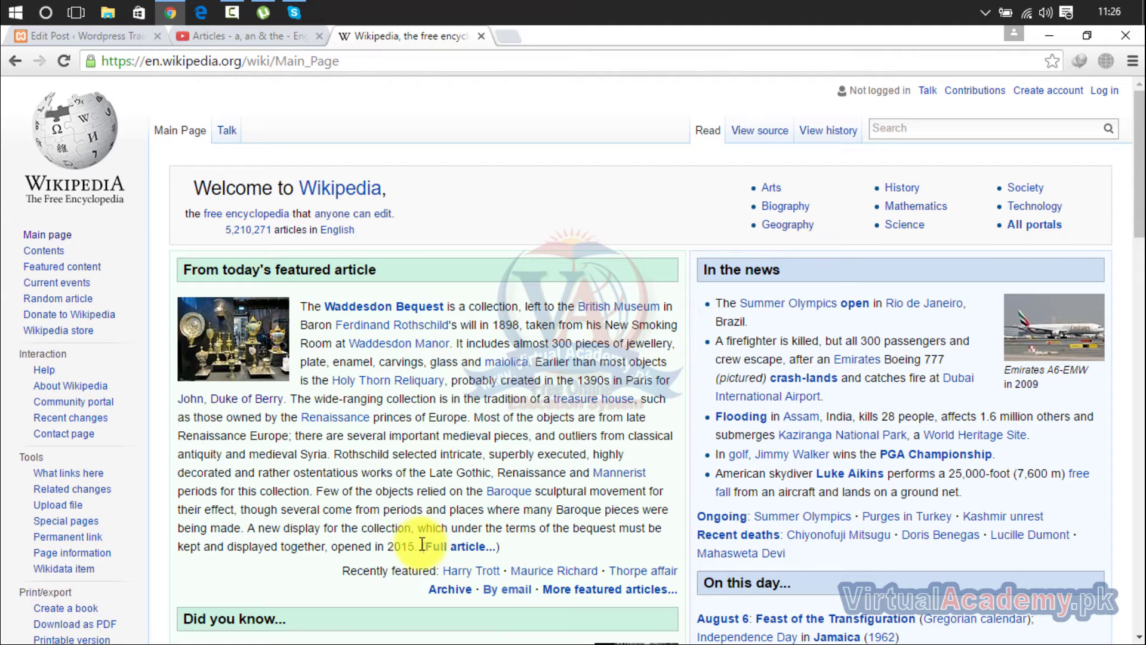
- Copy Wikipedia's featured article paragraph on the Waddesdon Bequest, through "opened in 2015.", and paste it below the video in the post
{"action": "left_click_drag", "start_coordinate": [419, 544], "coordinate": [301, 306]}
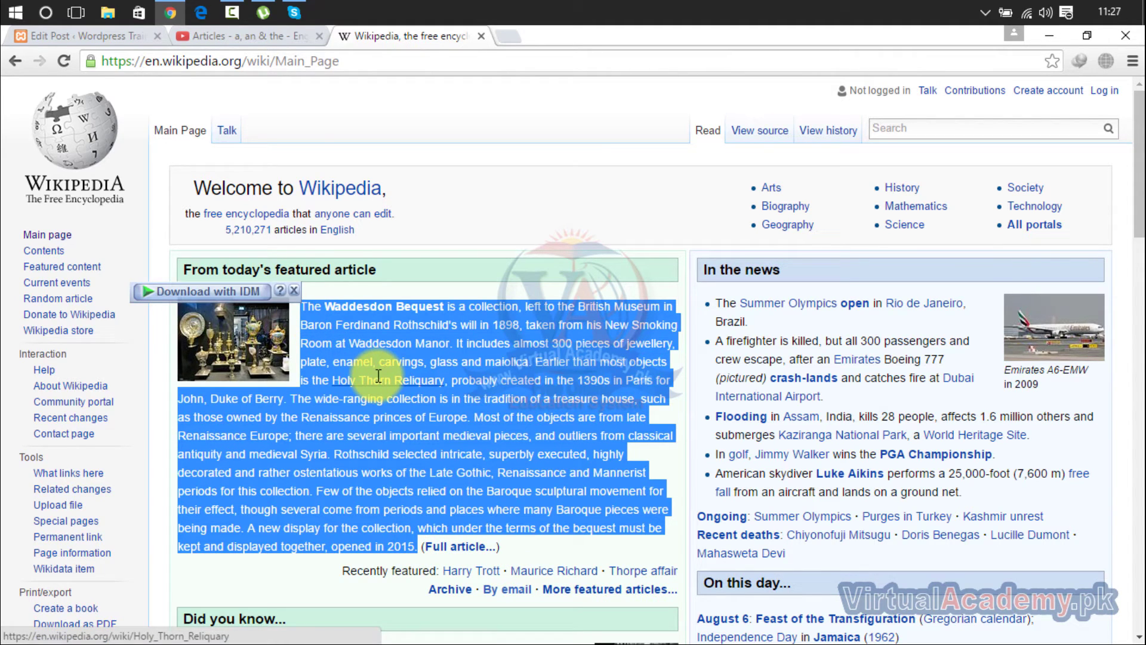
{"action": "left_click", "coordinate": [120, 35]}
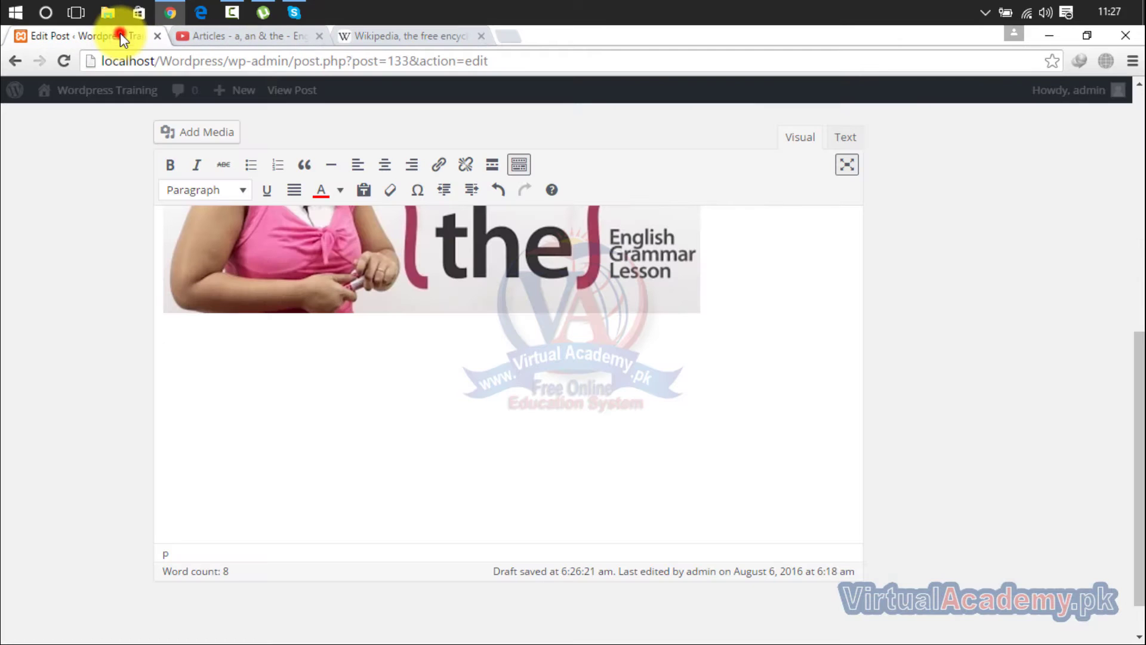
{"action": "type", "text": "The Waddesdon Bequest is a collection, left to the British Museum in Baron Ferdinand Rothschild's will in 1898, taken from his New Smoking Room at Waddesdon Manor. It includes almost 300 pieces of jewellery, plate, enamel, carvings, glass and maiolica. Earlier than most objects is the Holy Thorn Reliquary, probably created in the 1390s in Paris forJohn, Duke of Berry. The wide-ranging collection is in the tradition of a treasure house, such as those owned by the Renaissance princes of Europe. Most of the objects are from late Renaissance Europe; there are several important medieval pieces, and outliers from classical antiquity and medieval Syria. Rothschild selected intricate, superbly executed, highly decorated and rather ostentatious works of the Late Gothic, Renaissance and Manneristperiods for this collection. Few of the objects relied on the Baroque sculptural movement for their effect, though several come from periods and places where many Baroque pieces were being made. A new display for the collection, which under the terms of the bequest must be kept and displayed together, opened in 2015."}
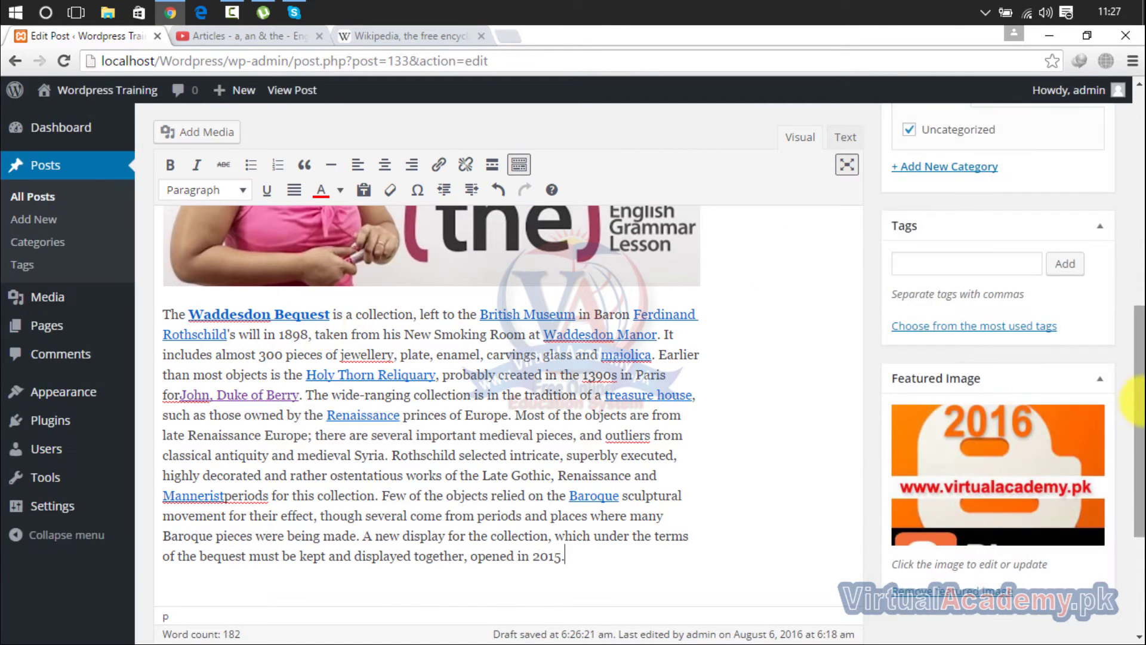
- Preview the post's changes, and briefly play and pause the embedded video on the preview page
{"action": "scroll", "coordinate": [1134, 400], "scroll_direction": "up", "scroll_amount": 8}
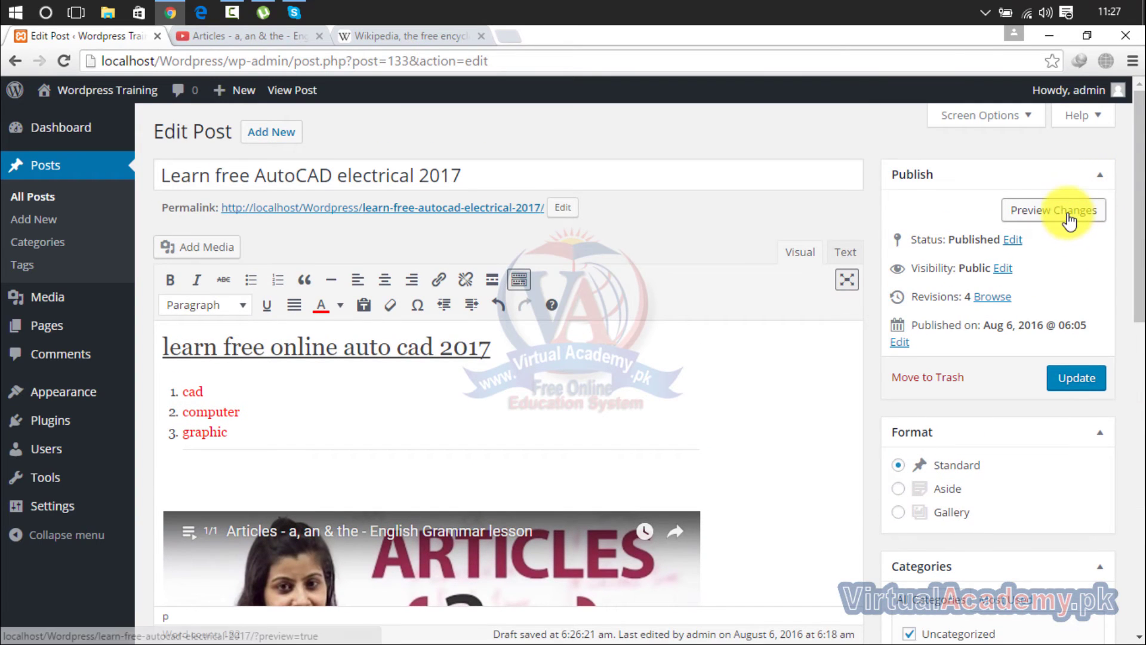
{"action": "left_click", "coordinate": [1069, 220]}
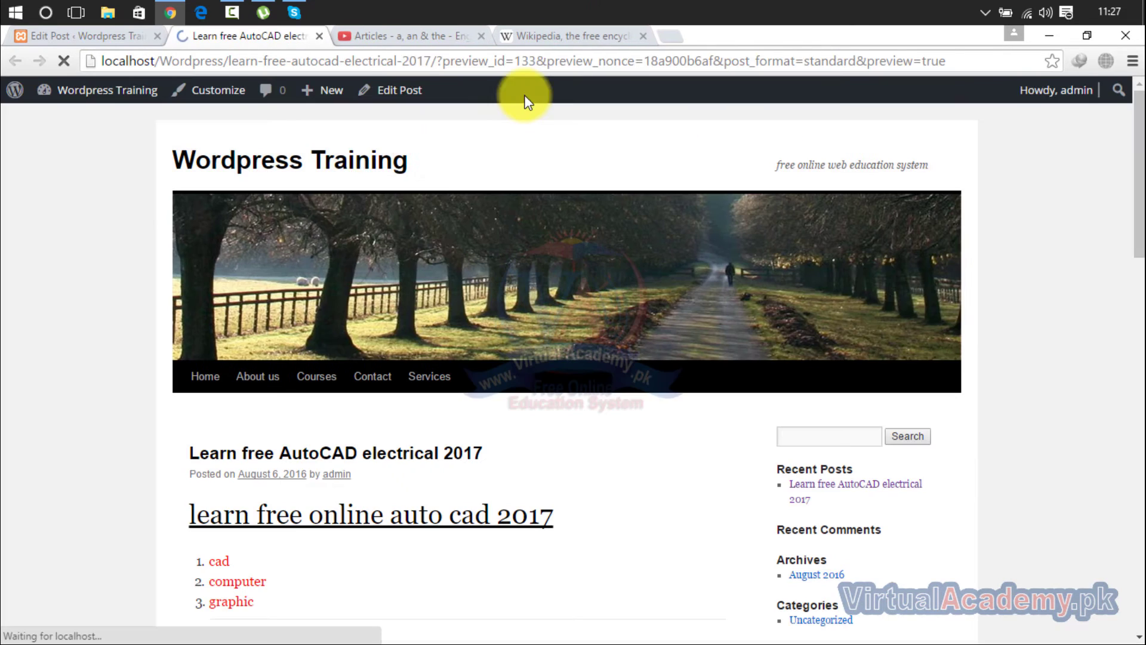
{"action": "left_click_drag", "start_coordinate": [1134, 233], "coordinate": [1121, 346]}
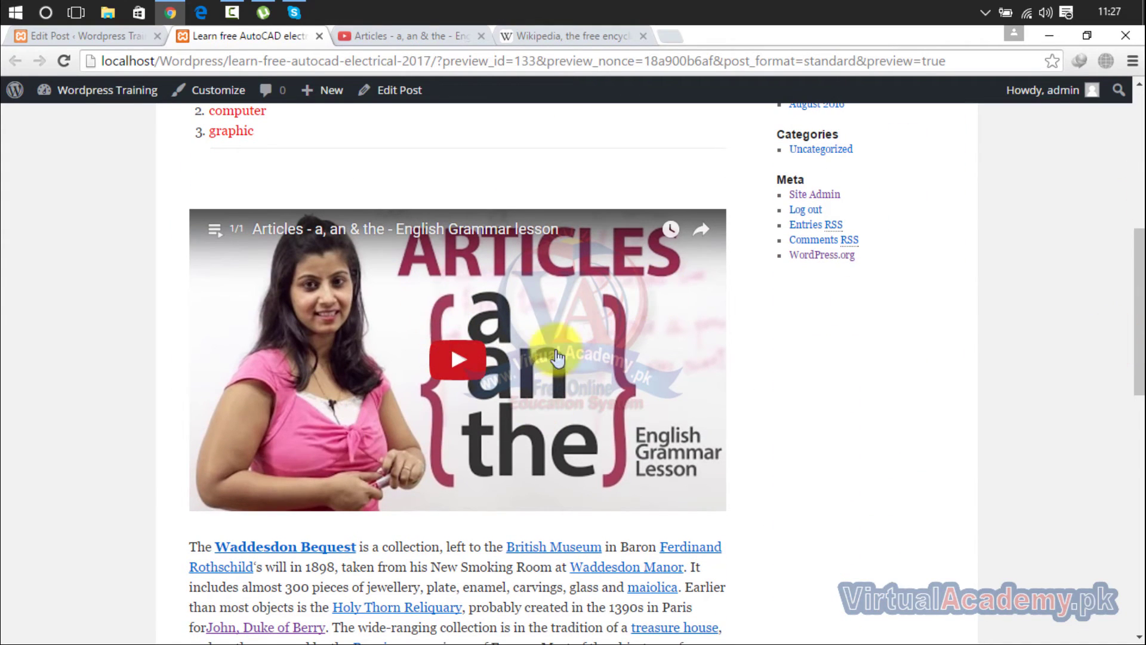
{"action": "left_click", "coordinate": [458, 358]}
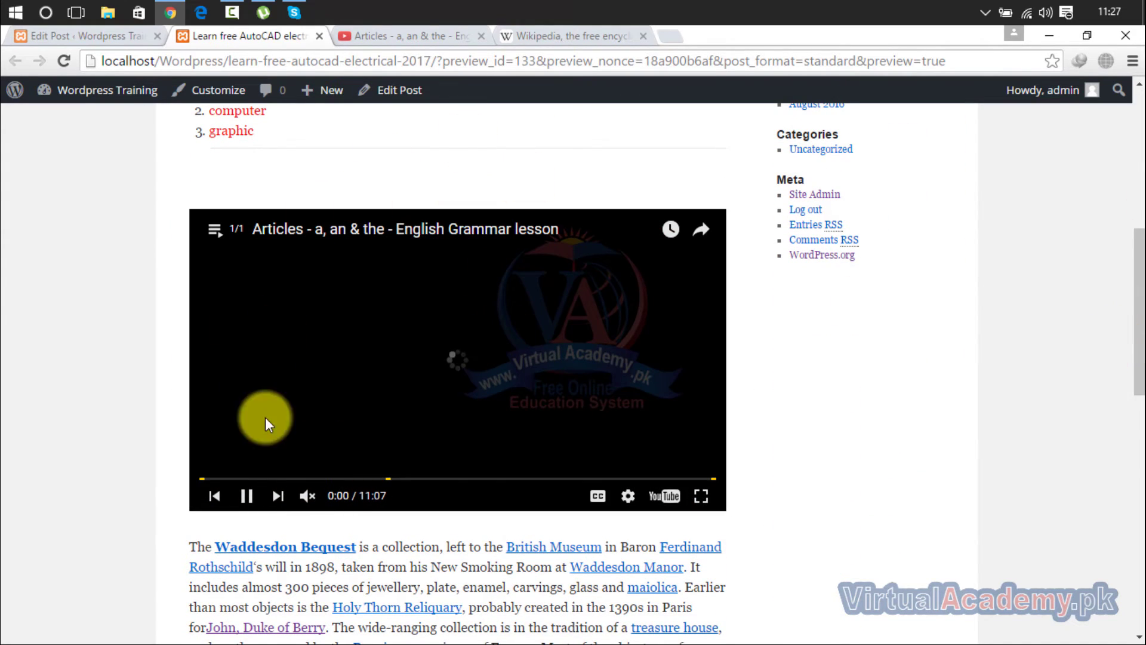
{"action": "left_click", "coordinate": [246, 496]}
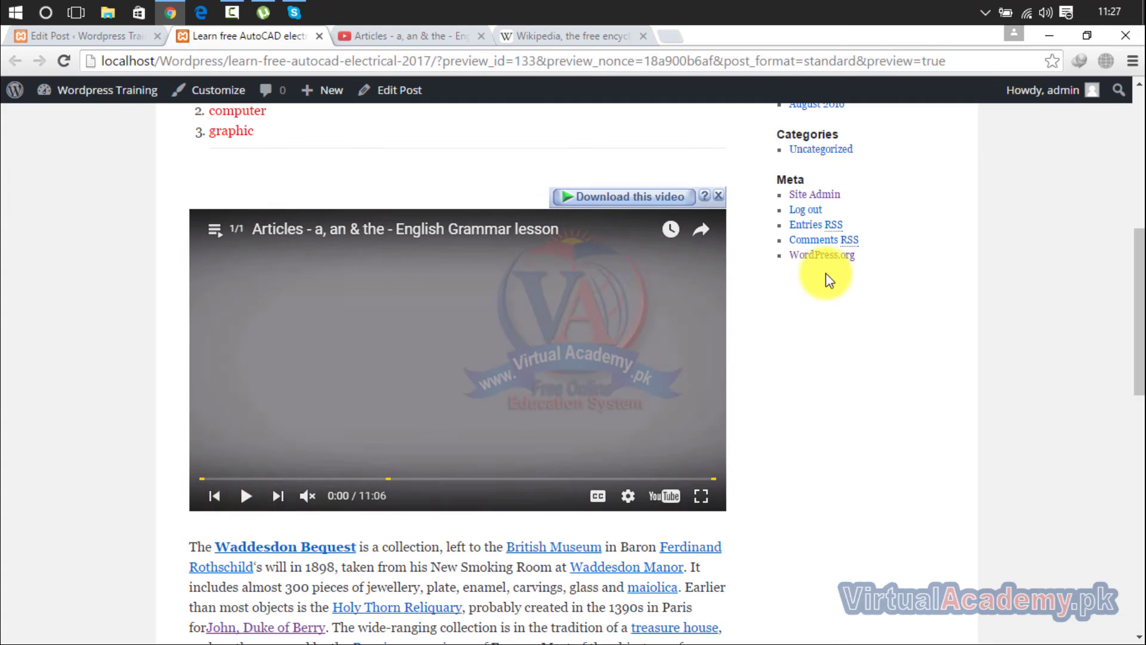
- Test the "Waddesdon Bequest" and "British Museum" links in the post preview, returning to the preview after each
{"action": "left_click_drag", "start_coordinate": [1134, 282], "coordinate": [1134, 353]}
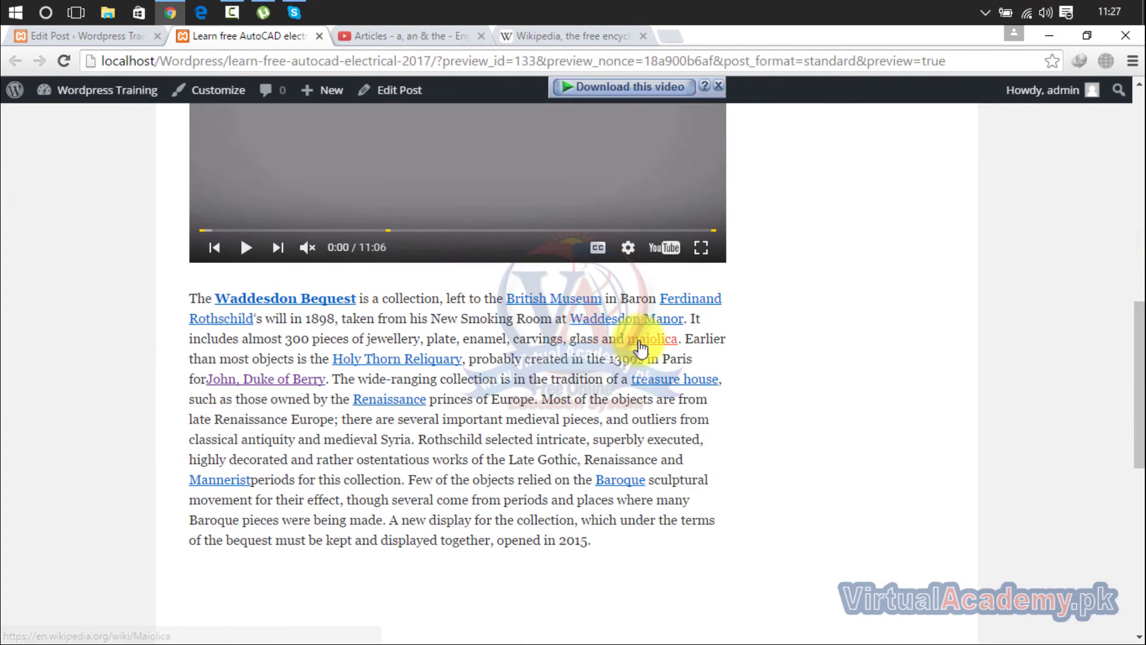
{"action": "left_click", "coordinate": [318, 301]}
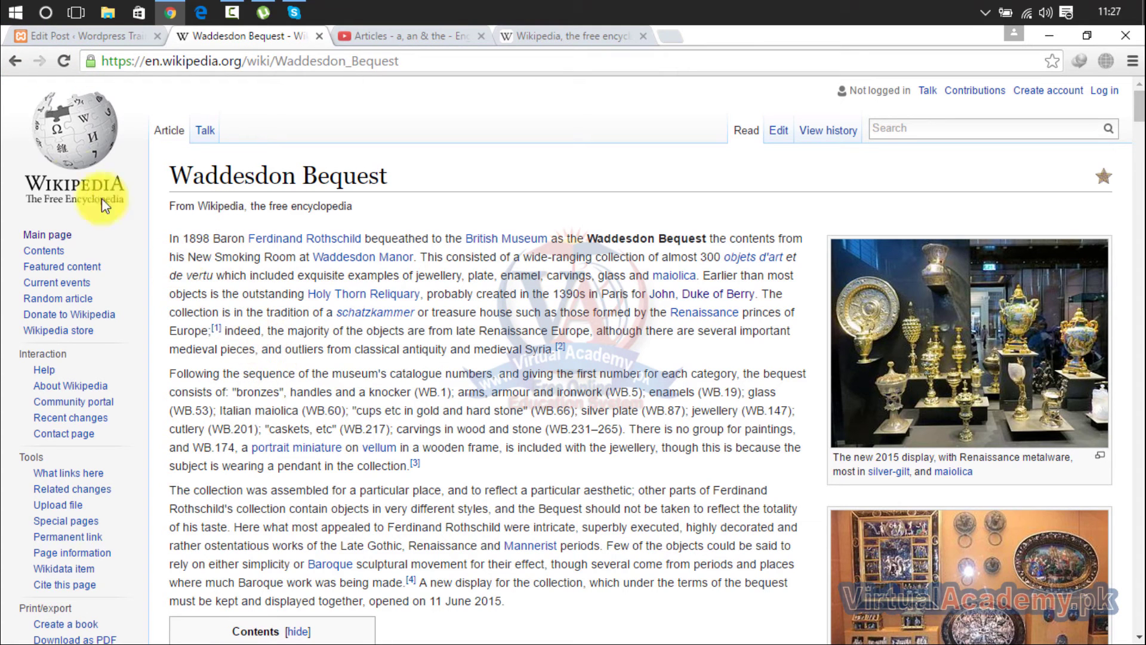
{"action": "left_click", "coordinate": [16, 59]}
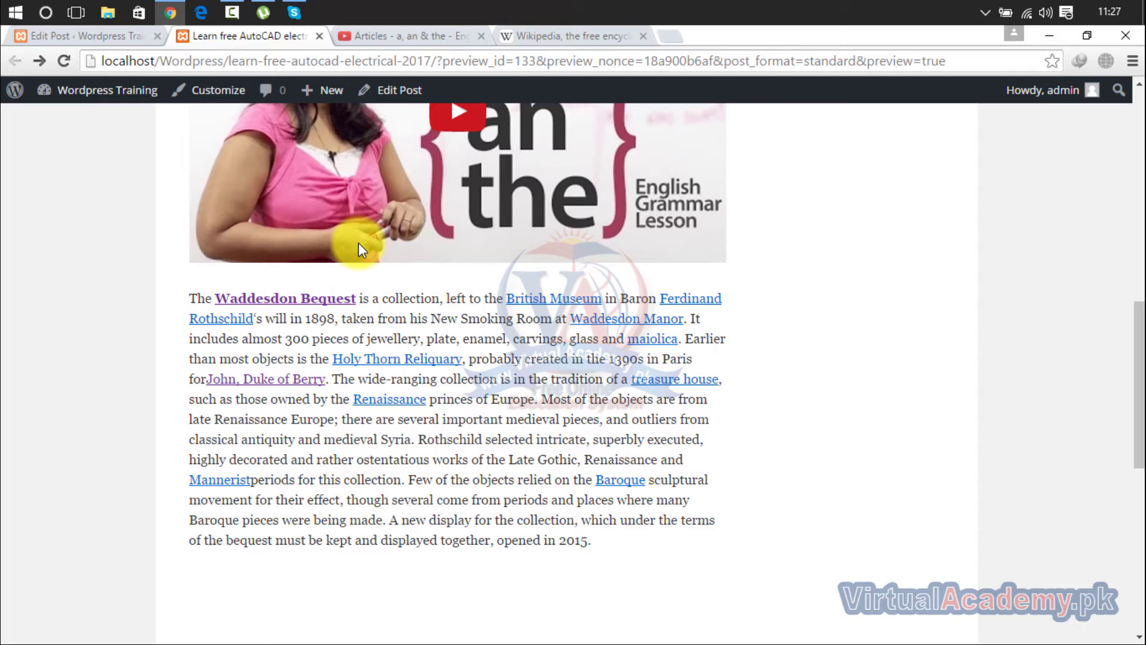
{"action": "left_click", "coordinate": [585, 303]}
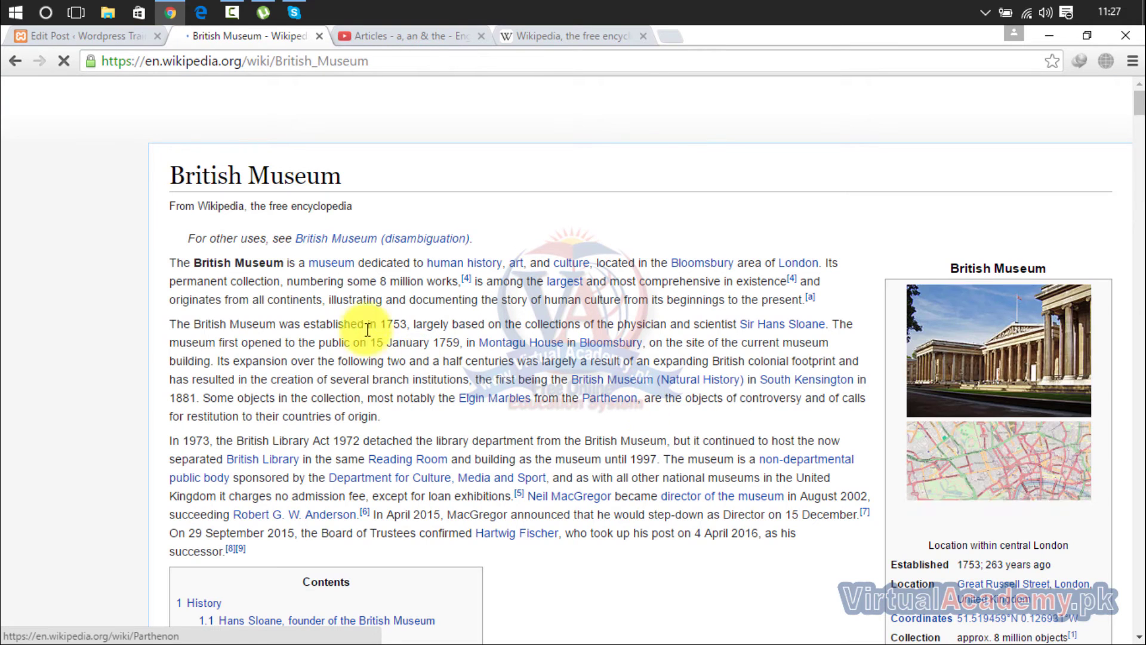
{"action": "left_click", "coordinate": [8, 67]}
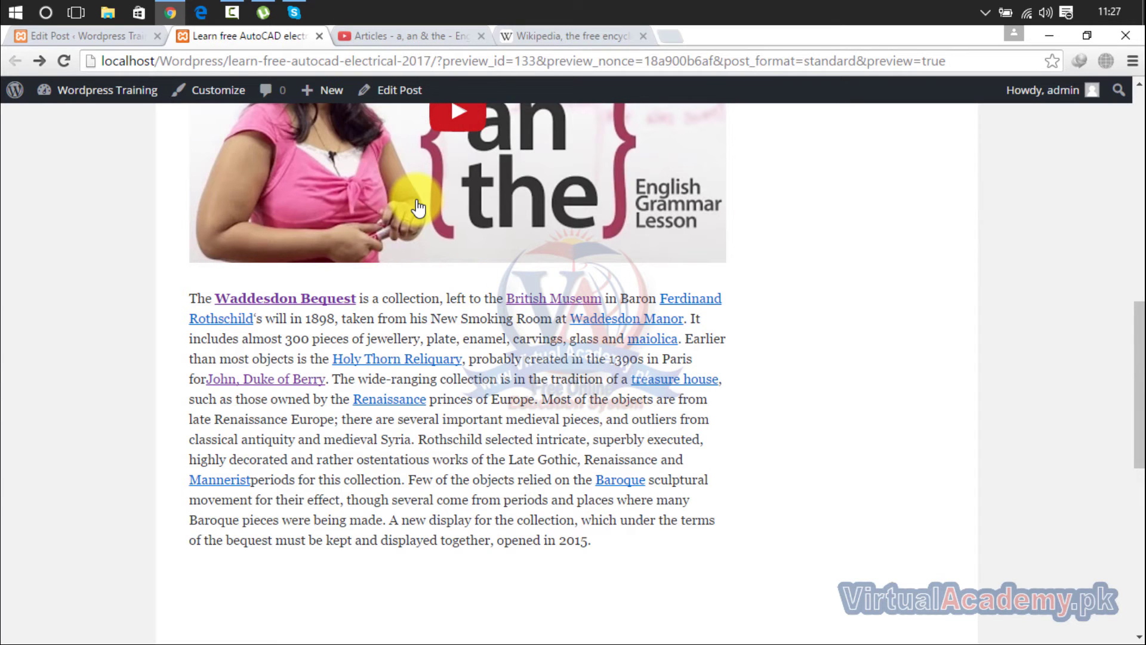
- In the post editor, remove the links from "Waddesdon Bequest", "British Museum" and "Ferdinand Rothschild" one by one
{"action": "left_click", "coordinate": [128, 39]}
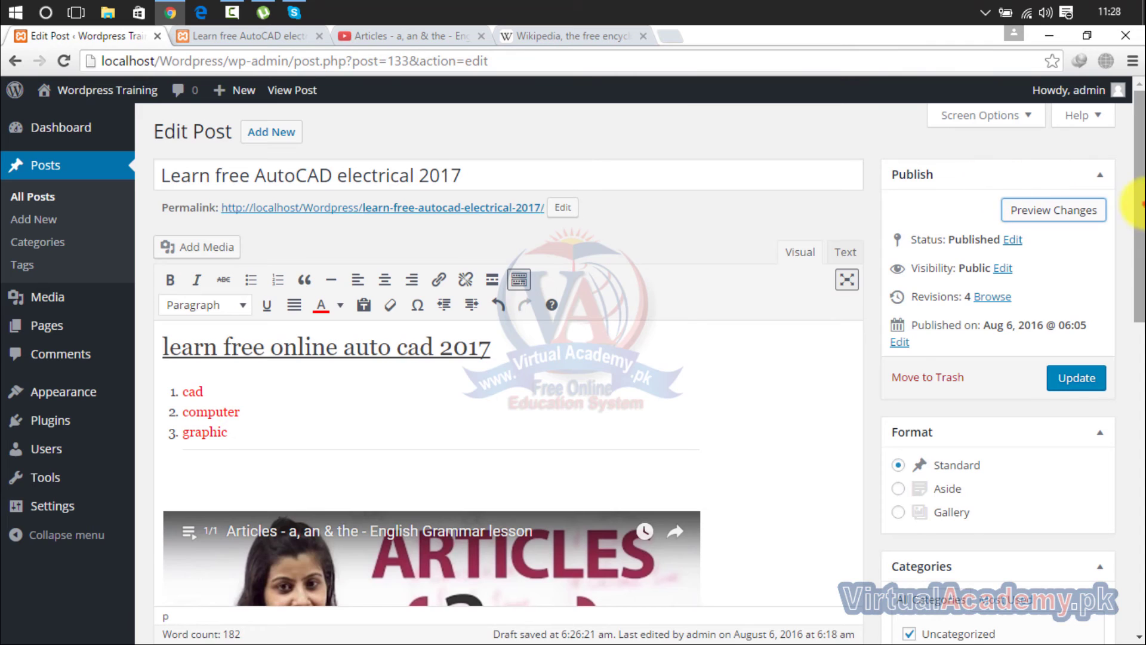
{"action": "left_click_drag", "start_coordinate": [1139, 203], "coordinate": [1141, 429]}
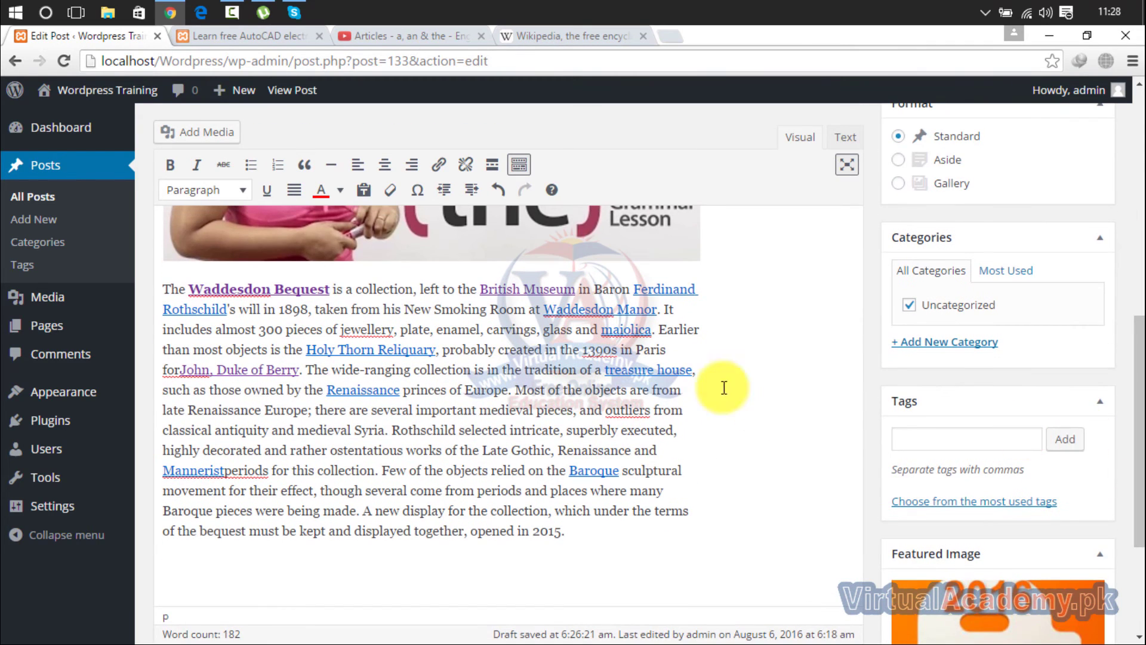
{"action": "left_click", "coordinate": [281, 289]}
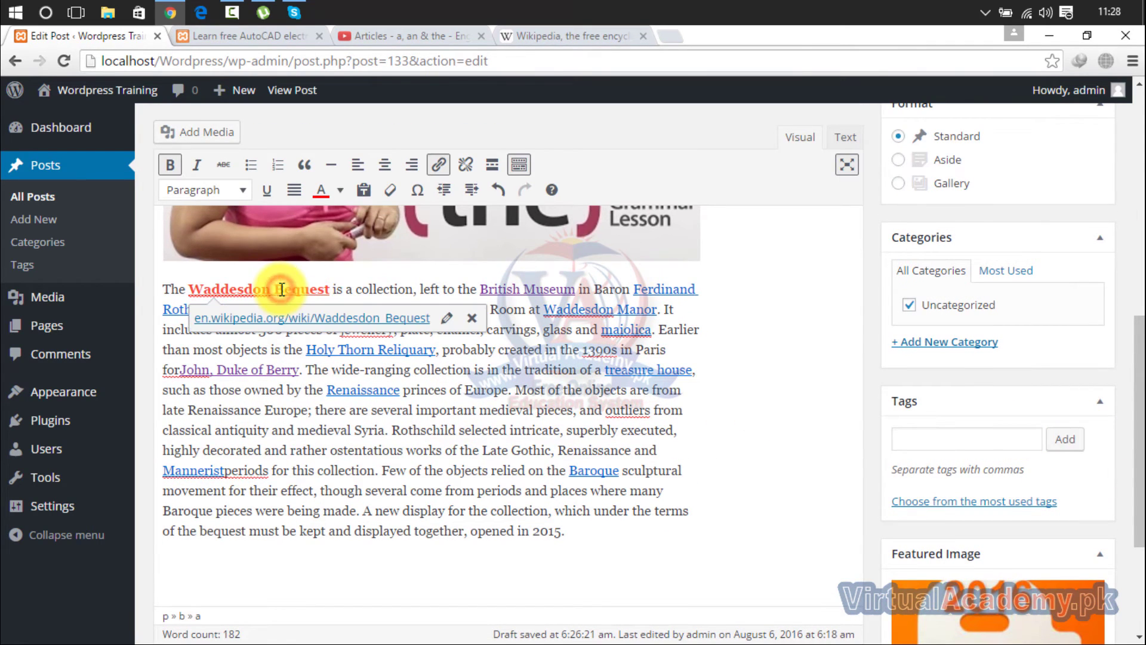
{"action": "left_click", "coordinate": [473, 320]}
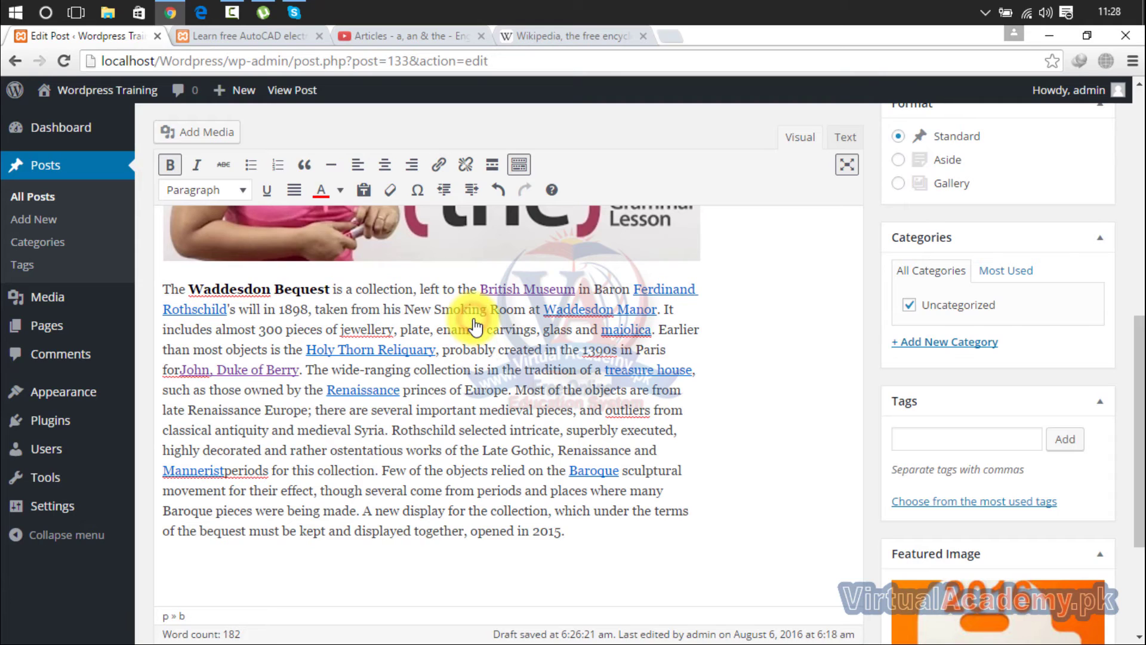
{"action": "left_click", "coordinate": [548, 295]}
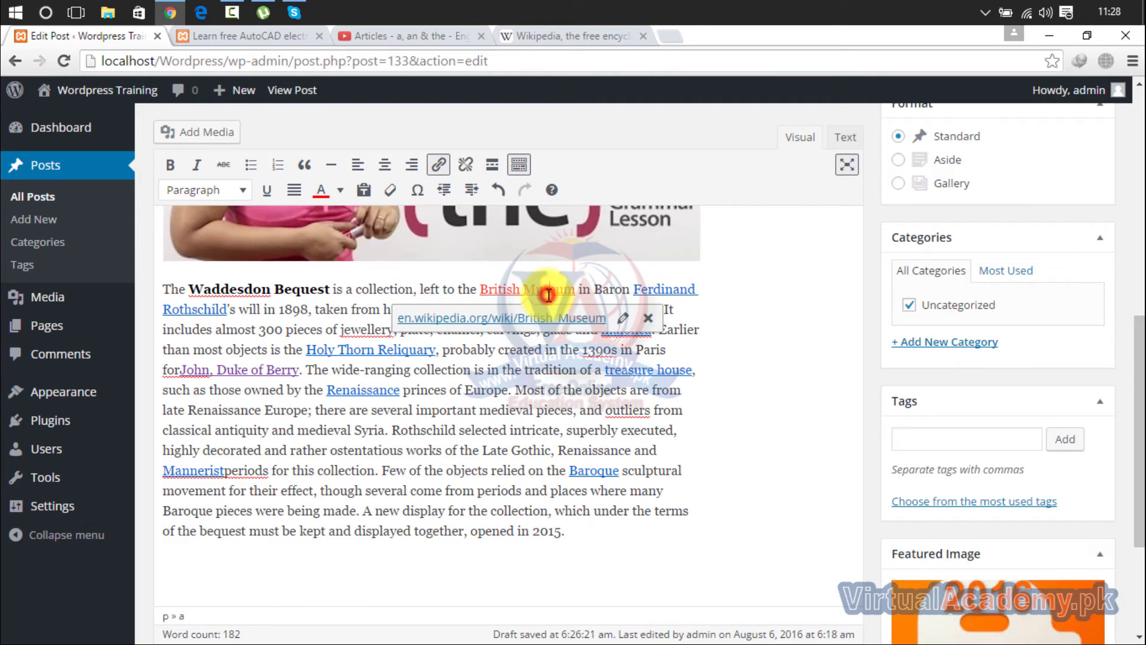
{"action": "left_click", "coordinate": [649, 319]}
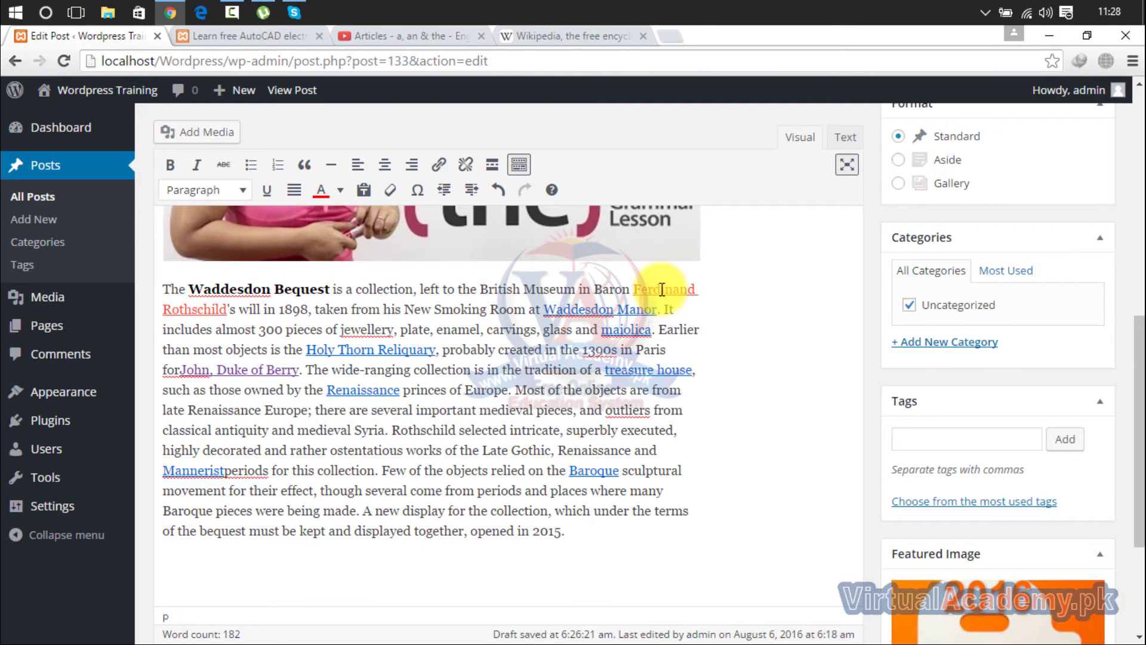
{"action": "left_click", "coordinate": [661, 290]}
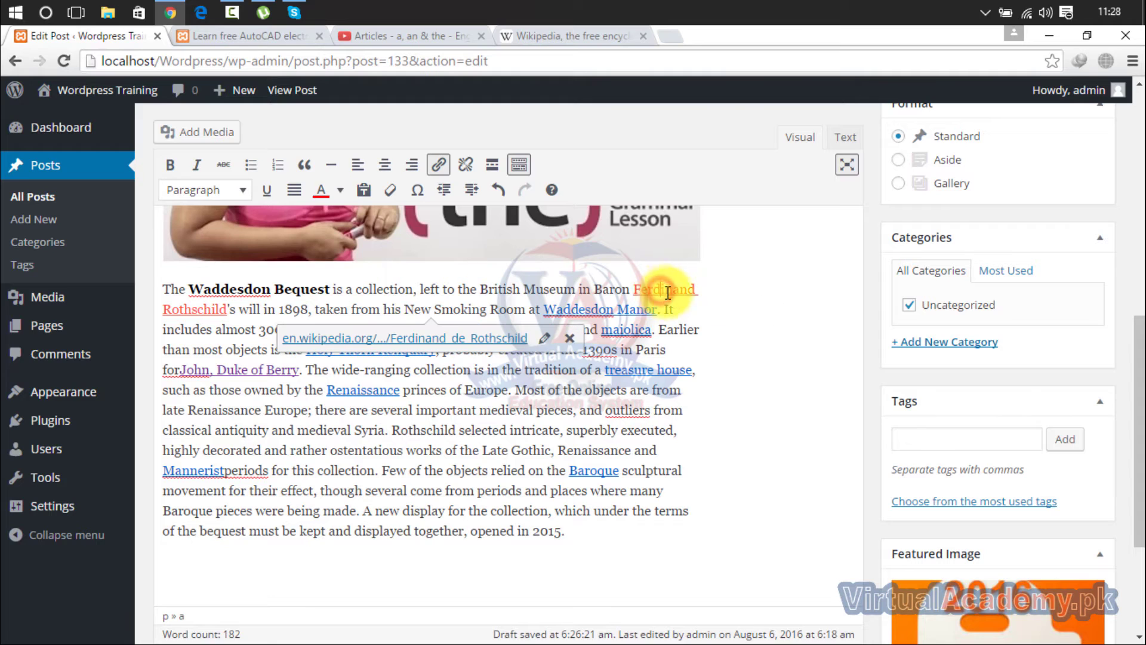
{"action": "left_click", "coordinate": [582, 332]}
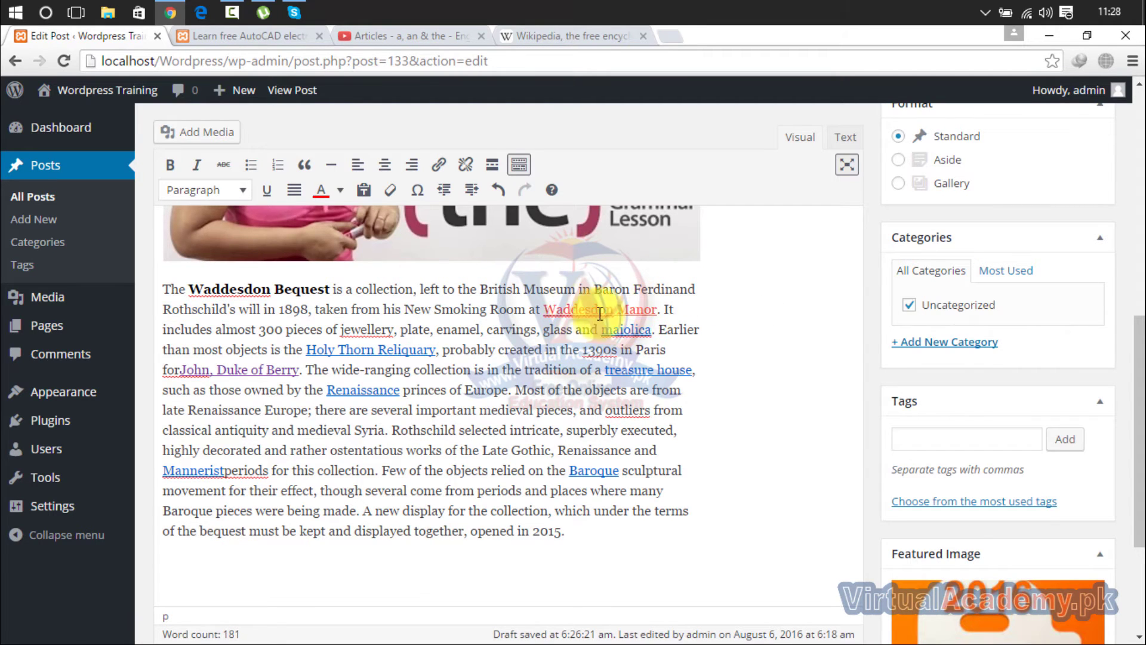
- Remove all links at once from the passage running from "Waddesdon Manor" to "which under the", and undo the removal
{"action": "left_click", "coordinate": [543, 309]}
{"action": "left_click_drag", "start_coordinate": [561, 316], "coordinate": [651, 510]}
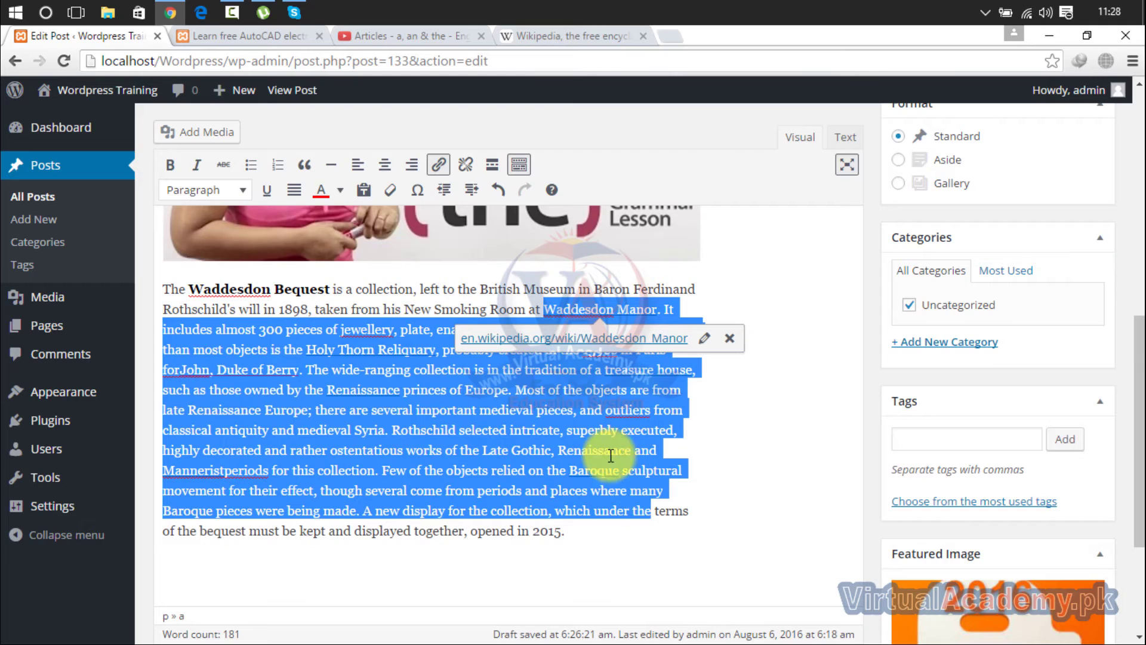
{"action": "left_click", "coordinate": [470, 169]}
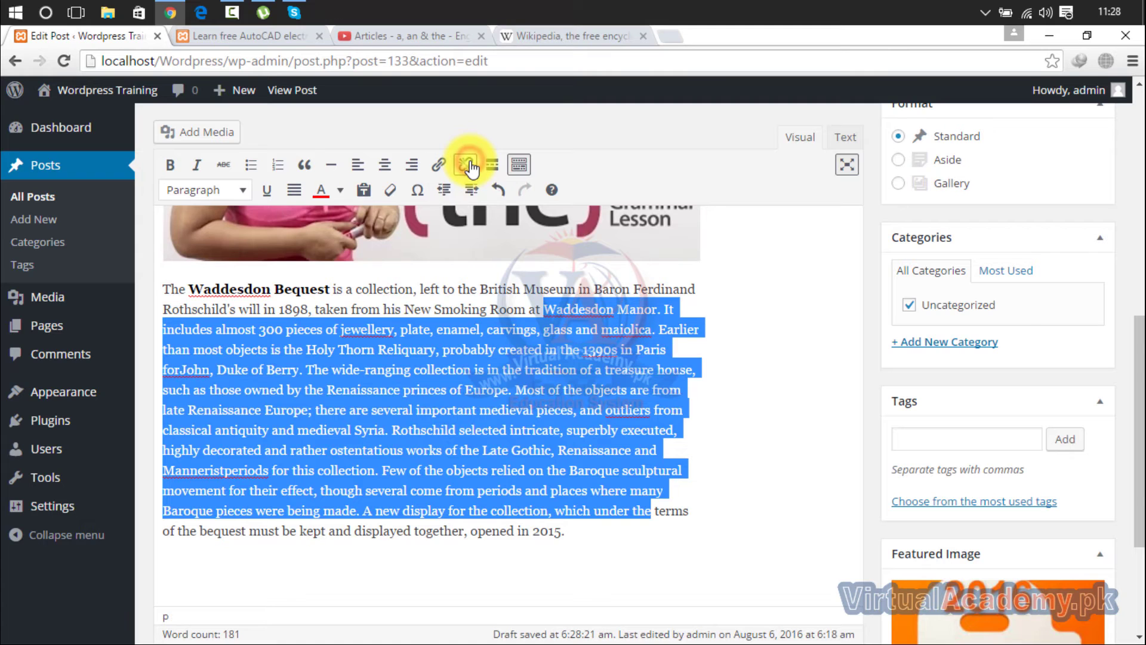
{"action": "left_click", "coordinate": [721, 377]}
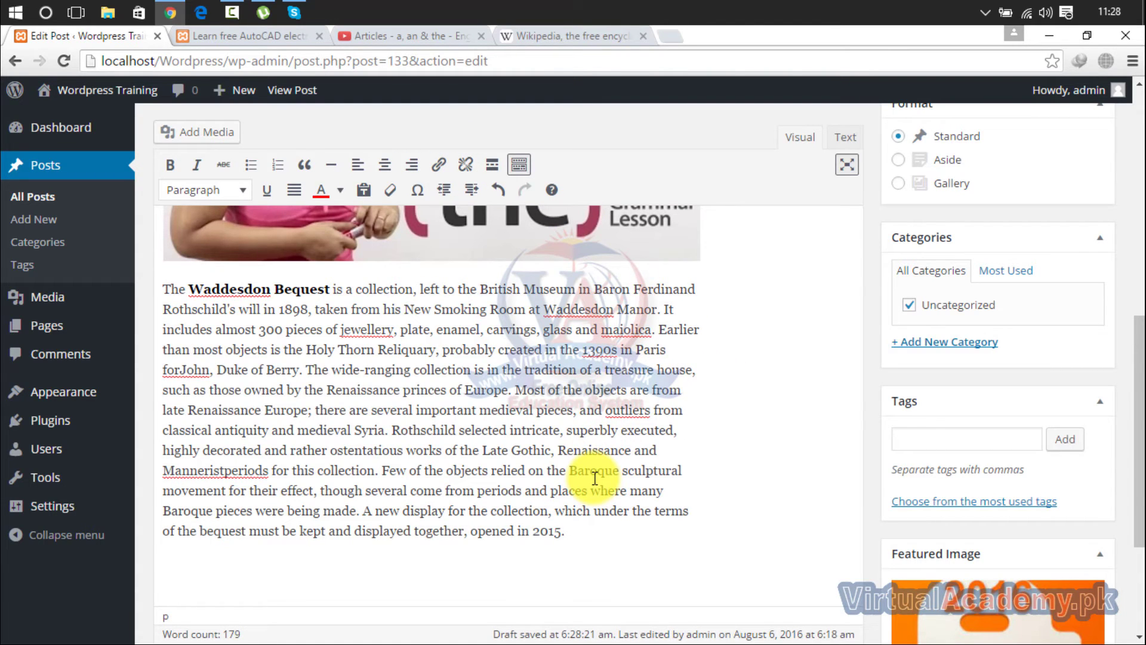
{"action": "key", "text": "ctrl+z"}
{"action": "left_click", "coordinate": [741, 430]}
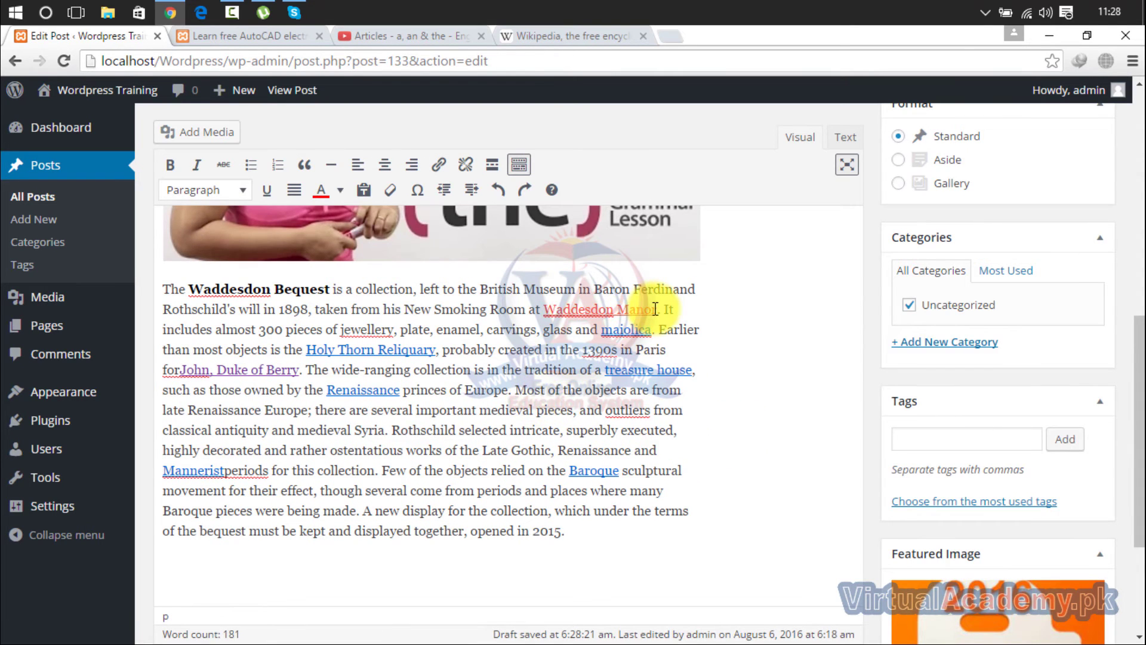
{"action": "left_click", "coordinate": [621, 309]}
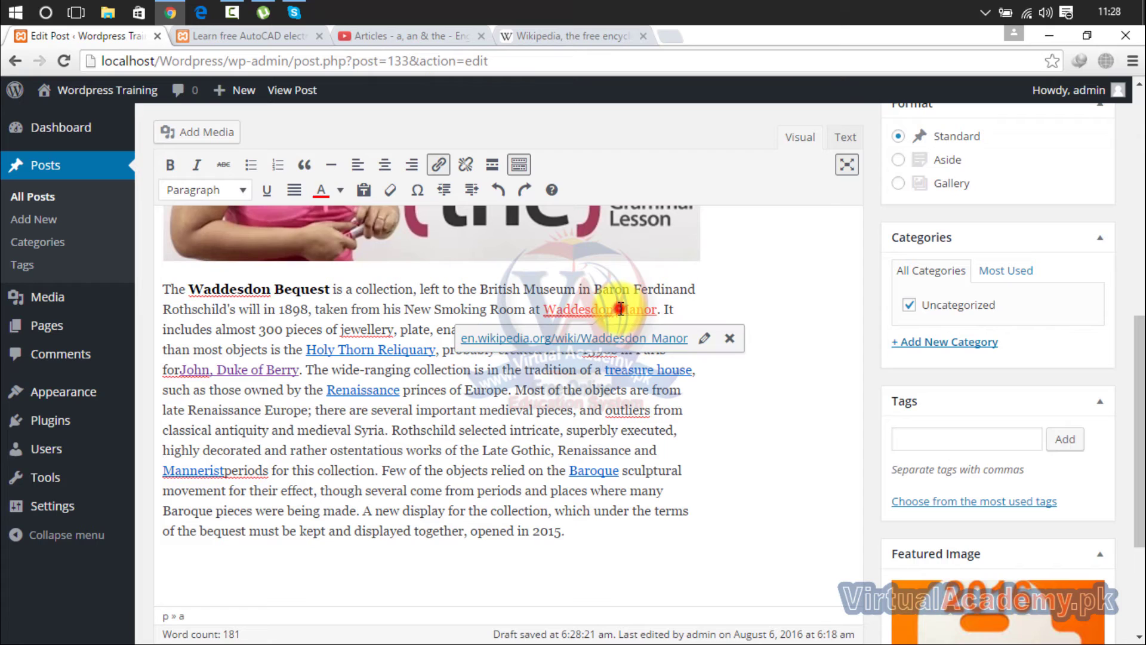
{"action": "left_click", "coordinate": [704, 339]}
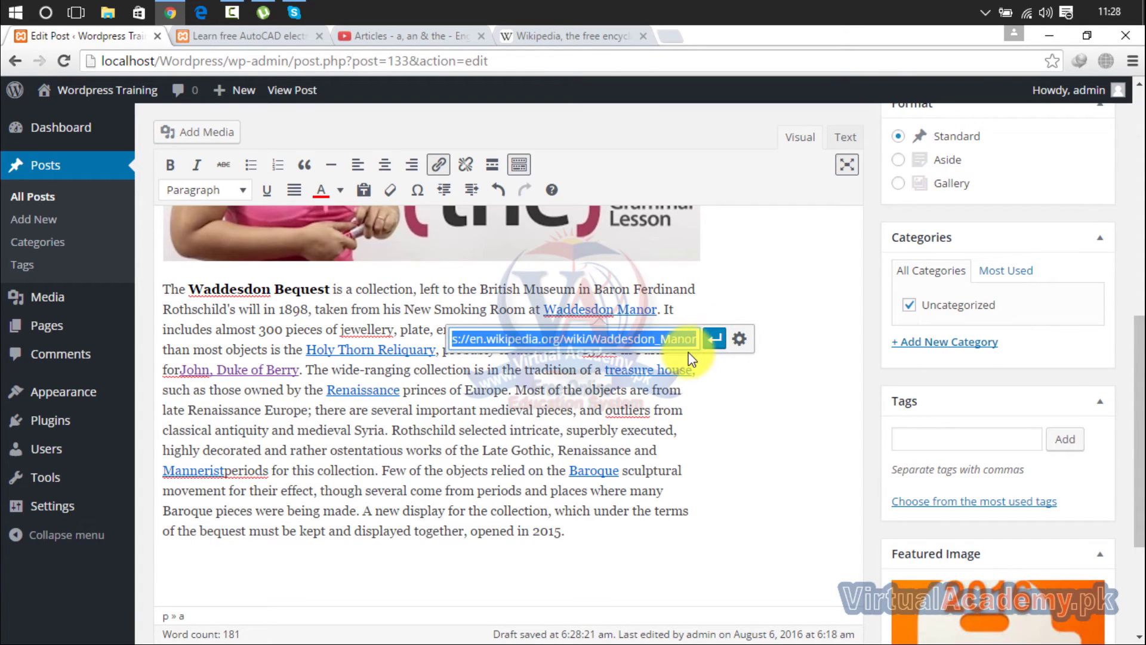
{"action": "type", "text": "www.google.com"}
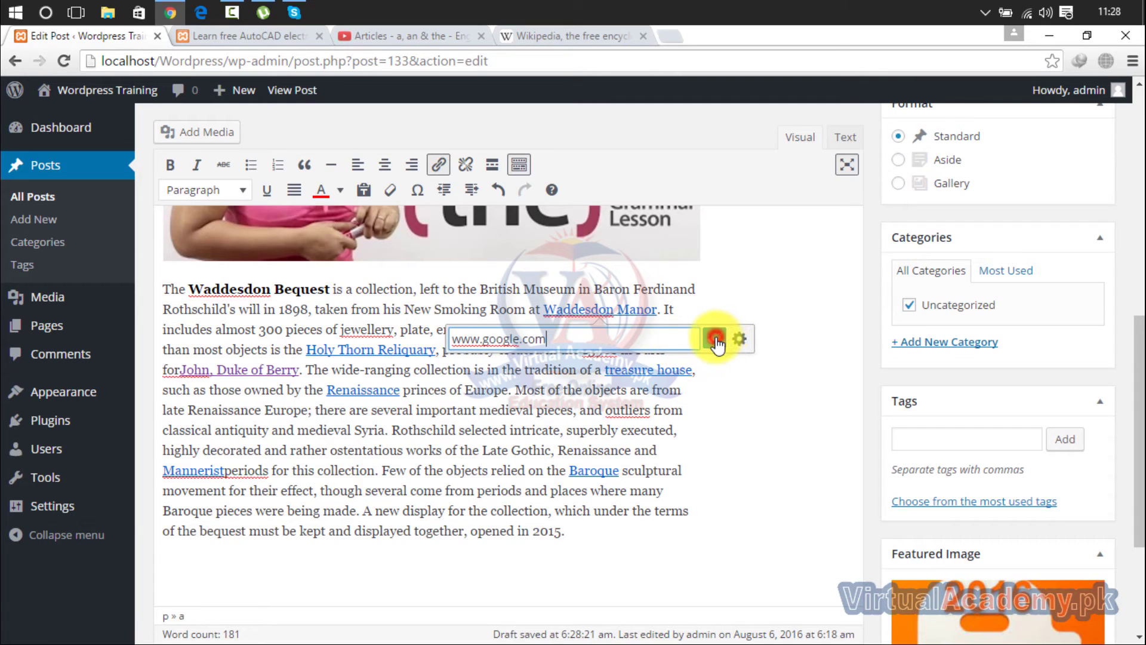
{"action": "left_click", "coordinate": [713, 338]}
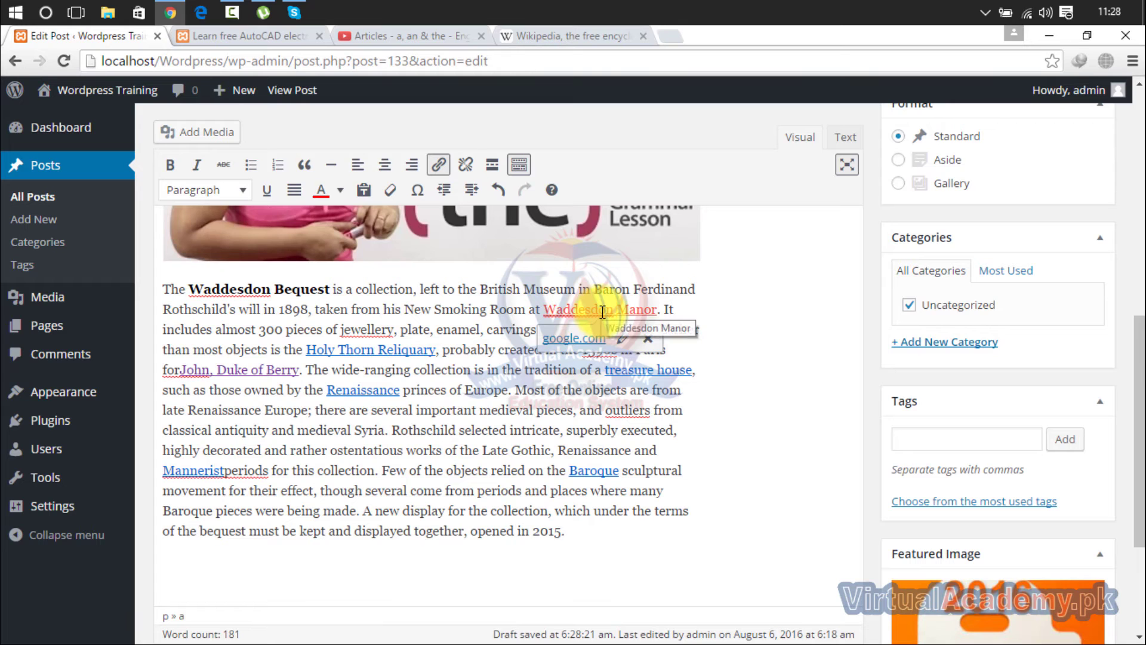
- Preview the post changes and test the edited "Waddesdon Manor" link in the refreshed preview
{"action": "left_click_drag", "start_coordinate": [1139, 353], "coordinate": [1139, 142]}
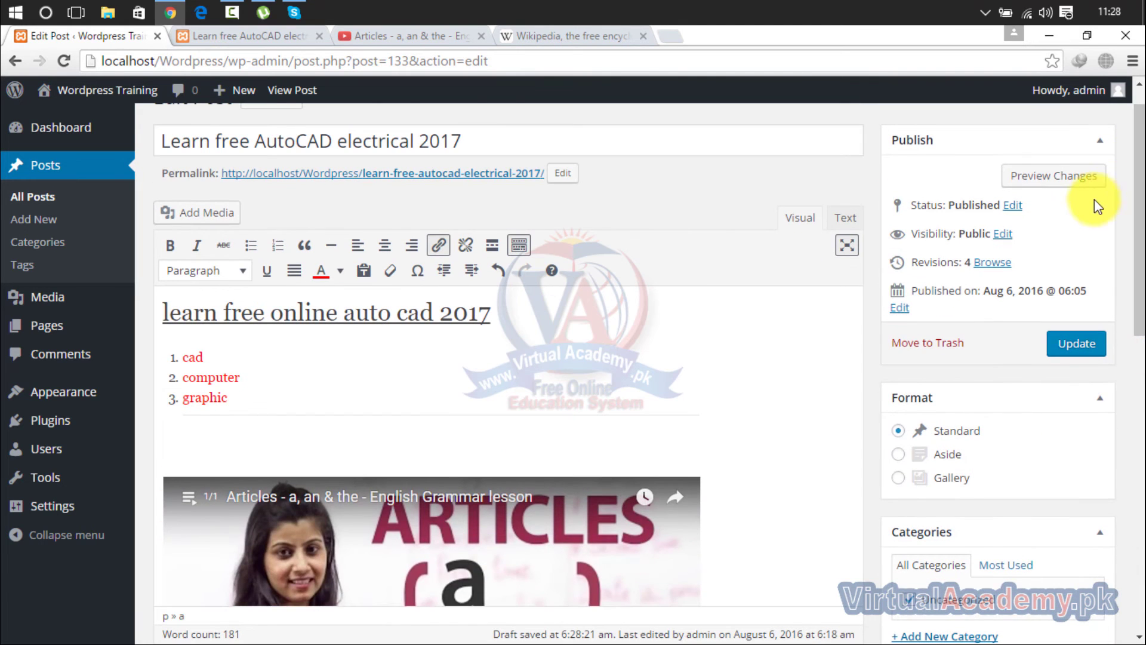
{"action": "left_click", "coordinate": [1069, 174]}
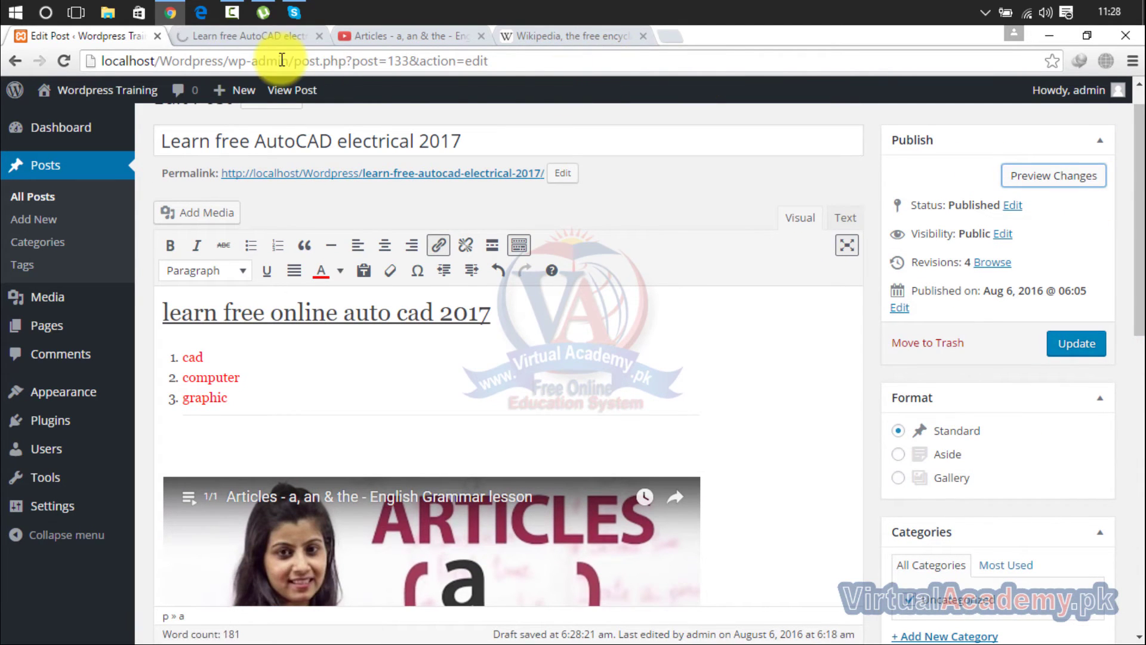
{"action": "left_click", "coordinate": [246, 35]}
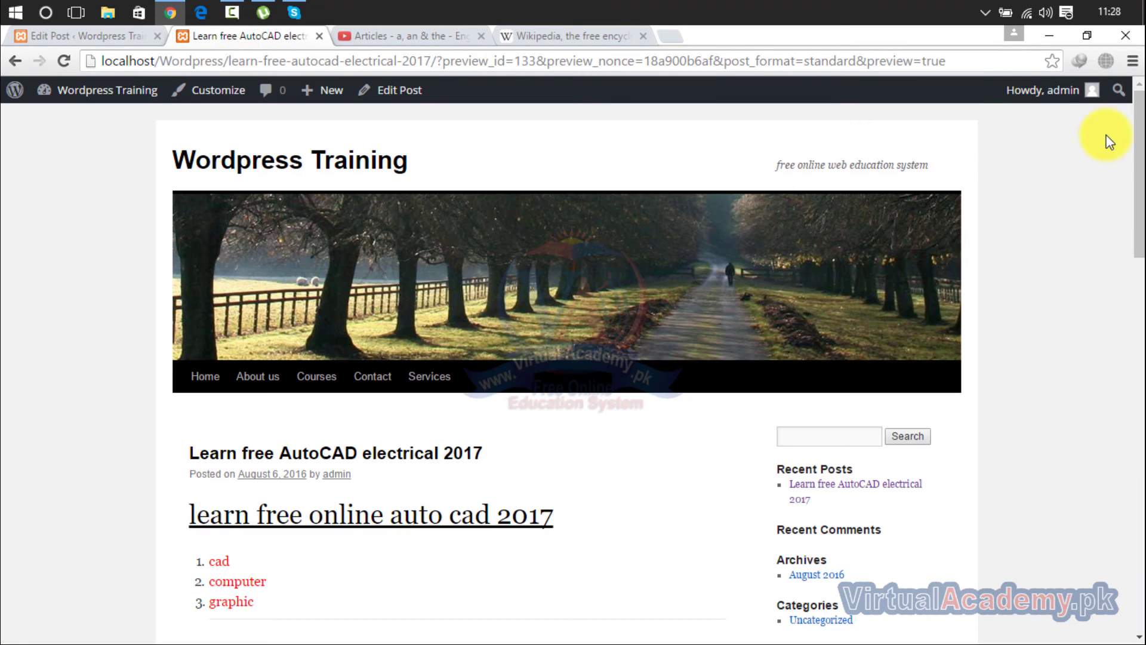
{"action": "left_click_drag", "start_coordinate": [1138, 149], "coordinate": [1138, 394]}
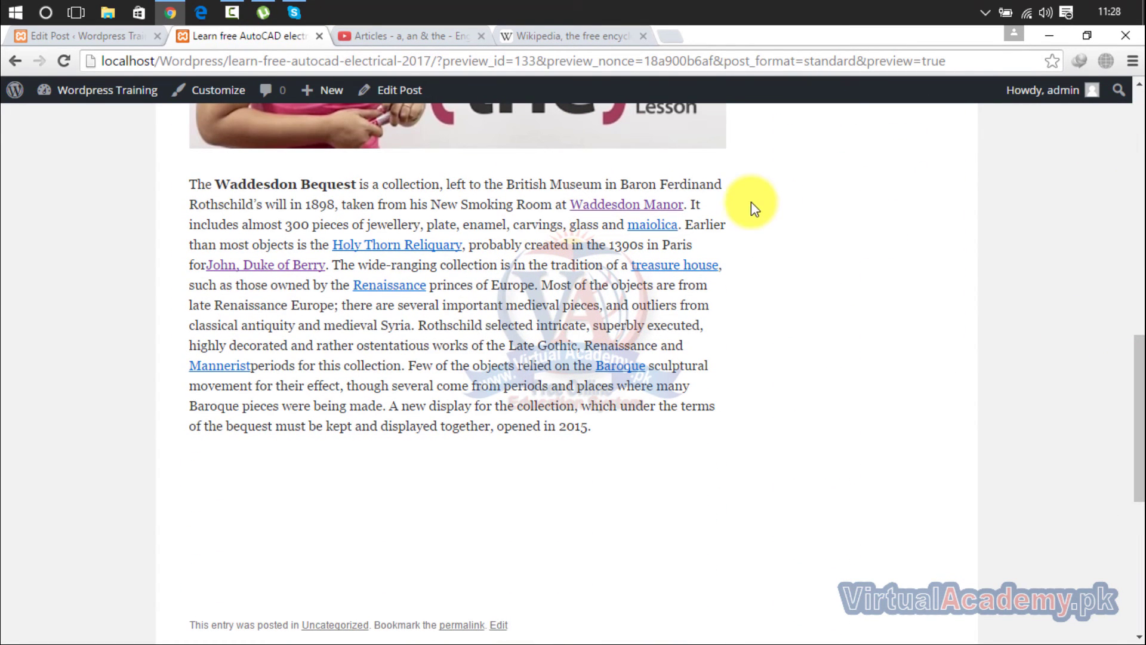
{"action": "left_click", "coordinate": [662, 208]}
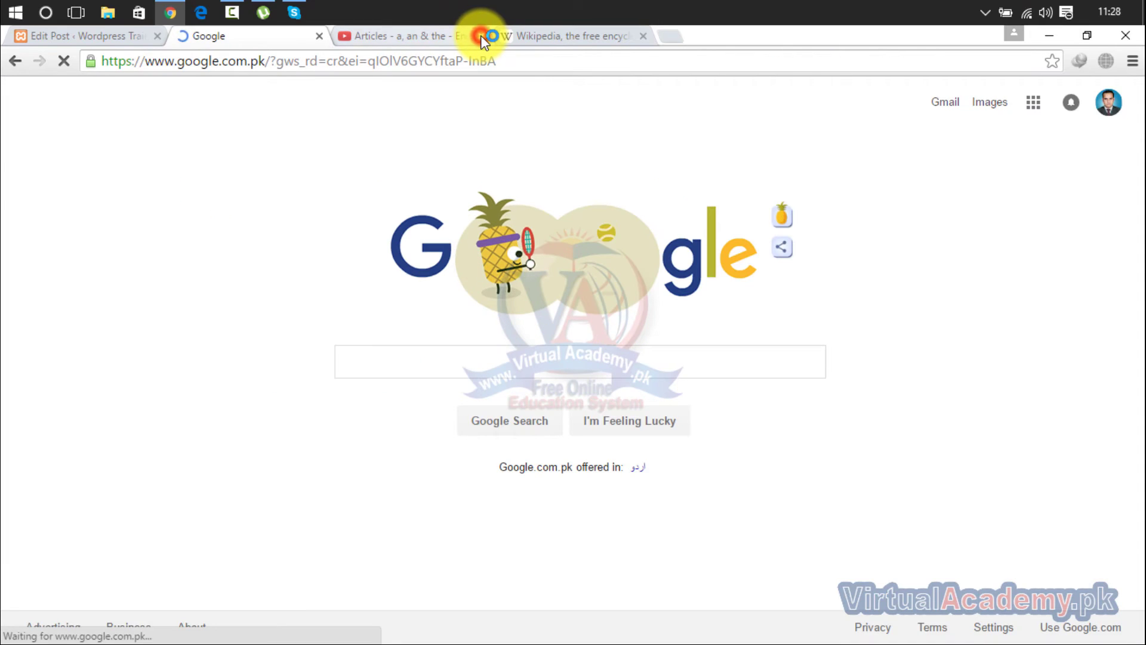
- Close the YouTube, Wikipedia and Google pages, leaving only the post editor open
{"action": "left_click", "coordinate": [481, 36]}
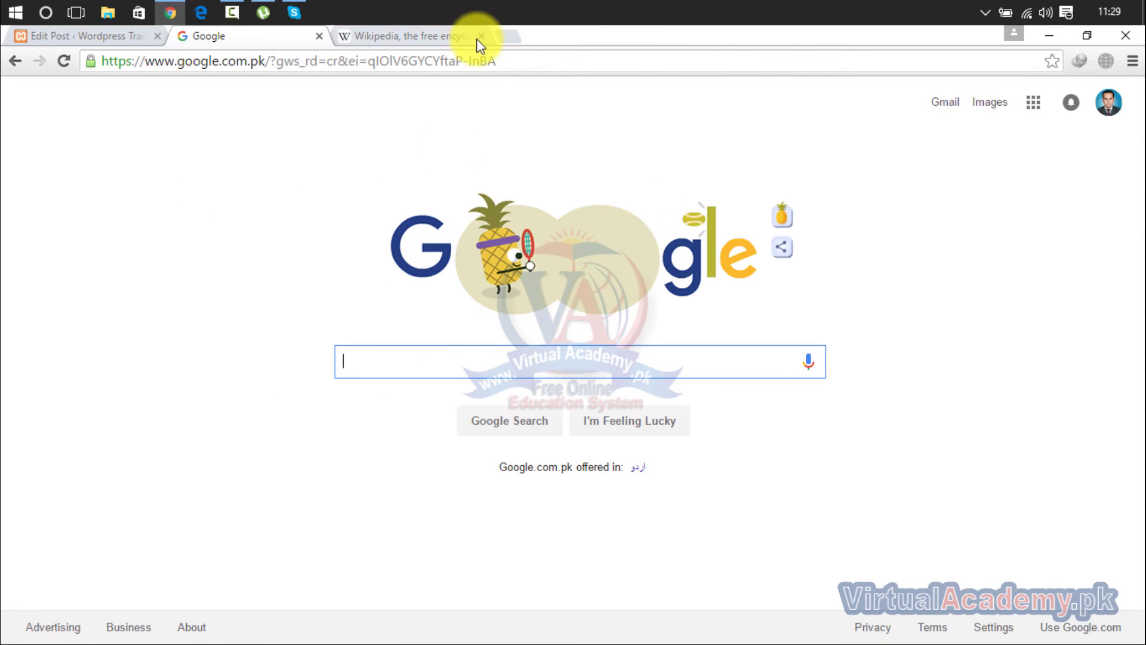
{"action": "left_click", "coordinate": [482, 36]}
{"action": "left_click", "coordinate": [319, 36]}
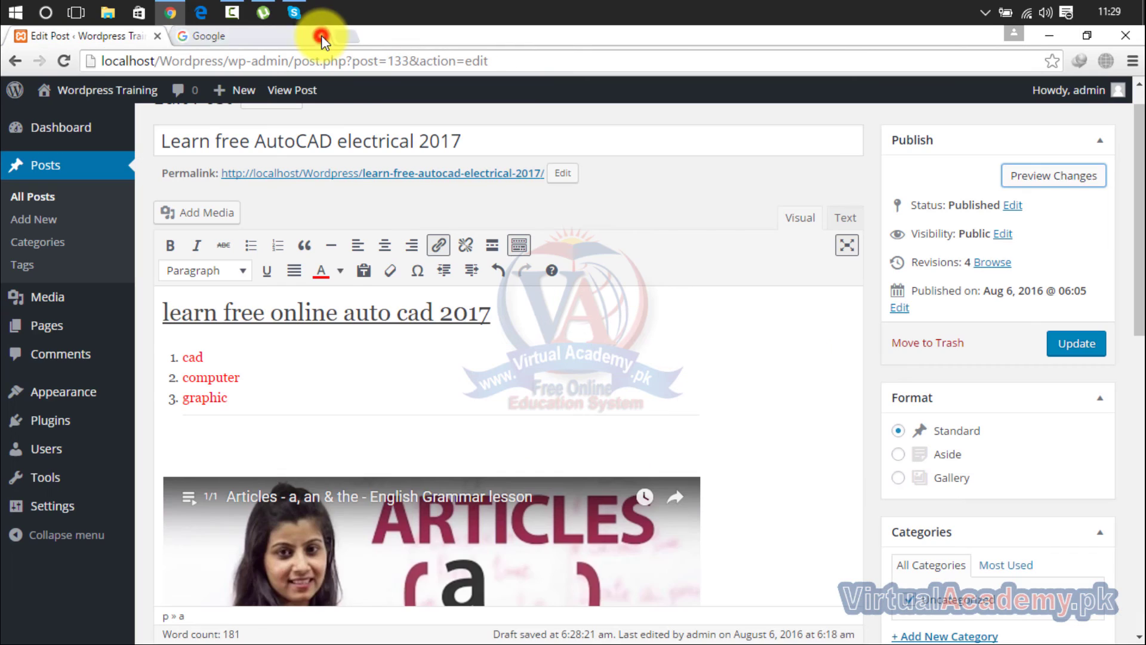
- Remove all remaining links at once from the whole "Waddesdon Bequest" paragraph
{"action": "left_click", "coordinate": [1134, 391]}
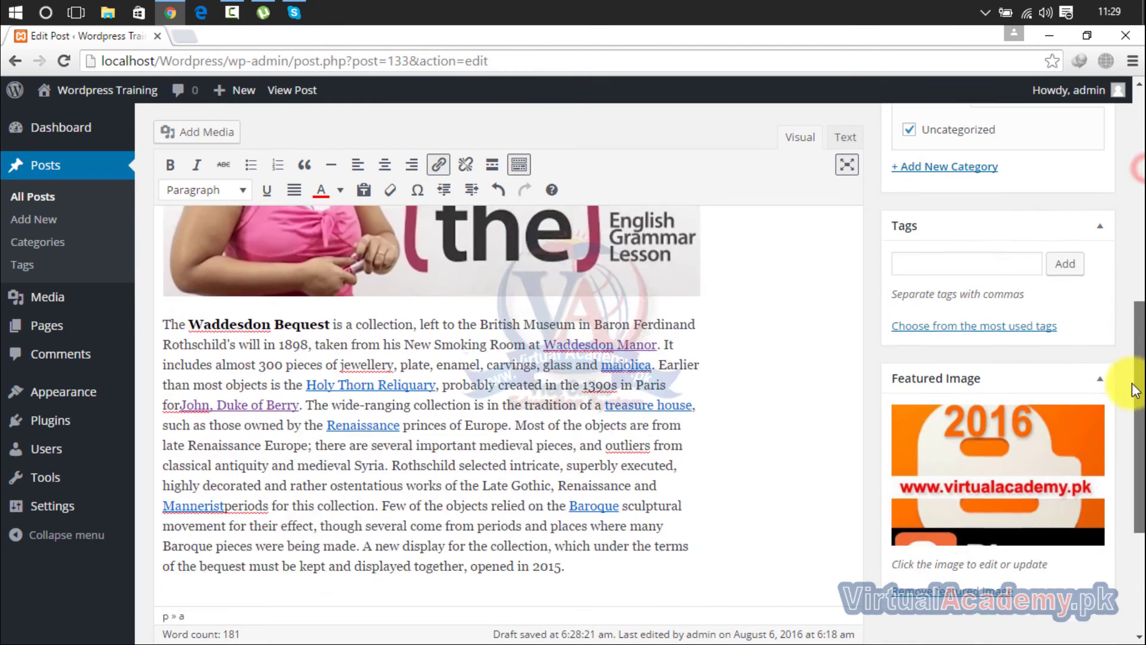
{"action": "left_click_drag", "start_coordinate": [1135, 391], "coordinate": [1133, 406]}
{"action": "left_click", "coordinate": [565, 501]}
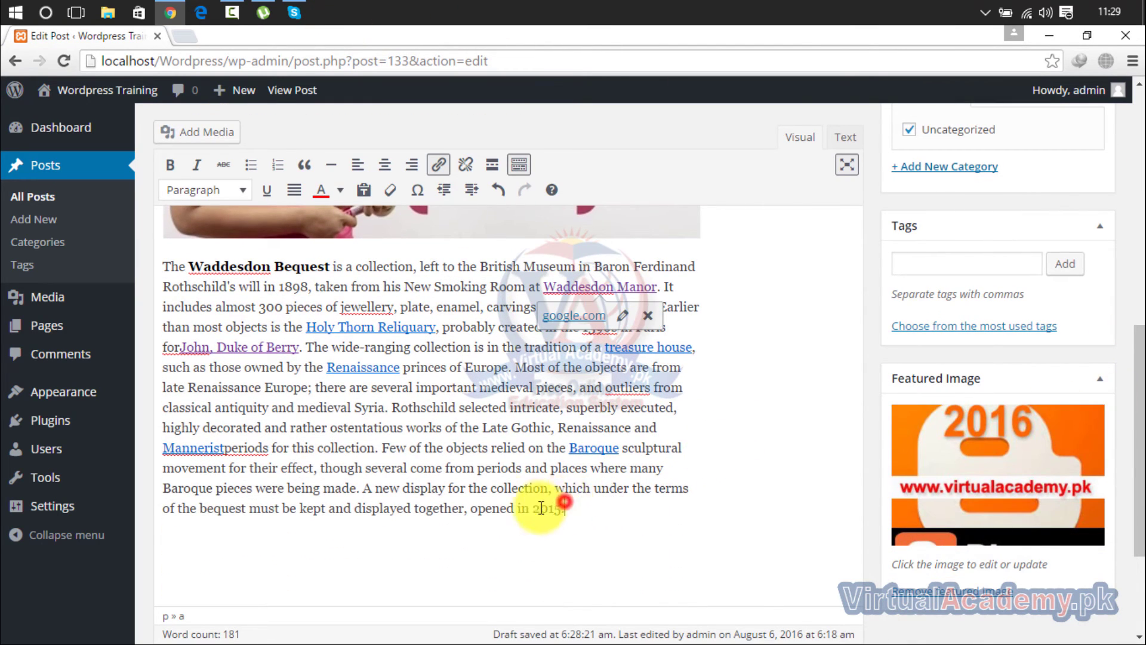
{"action": "left_click_drag", "start_coordinate": [541, 507], "coordinate": [146, 268]}
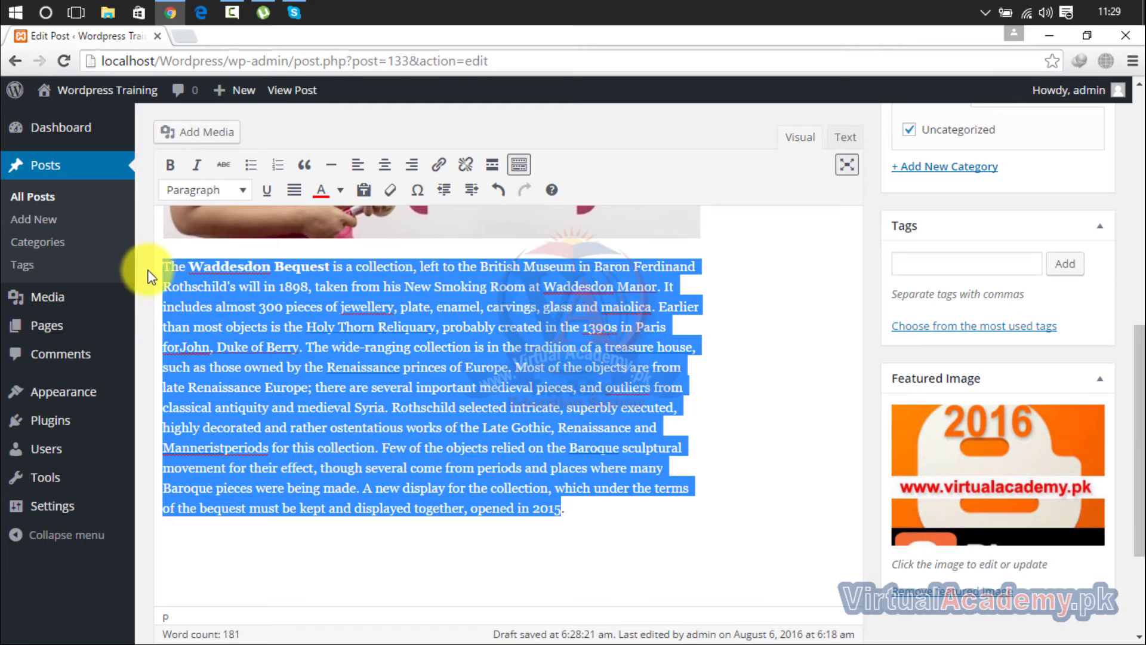
{"action": "left_click", "coordinate": [467, 166]}
{"action": "left_click", "coordinate": [663, 511]}
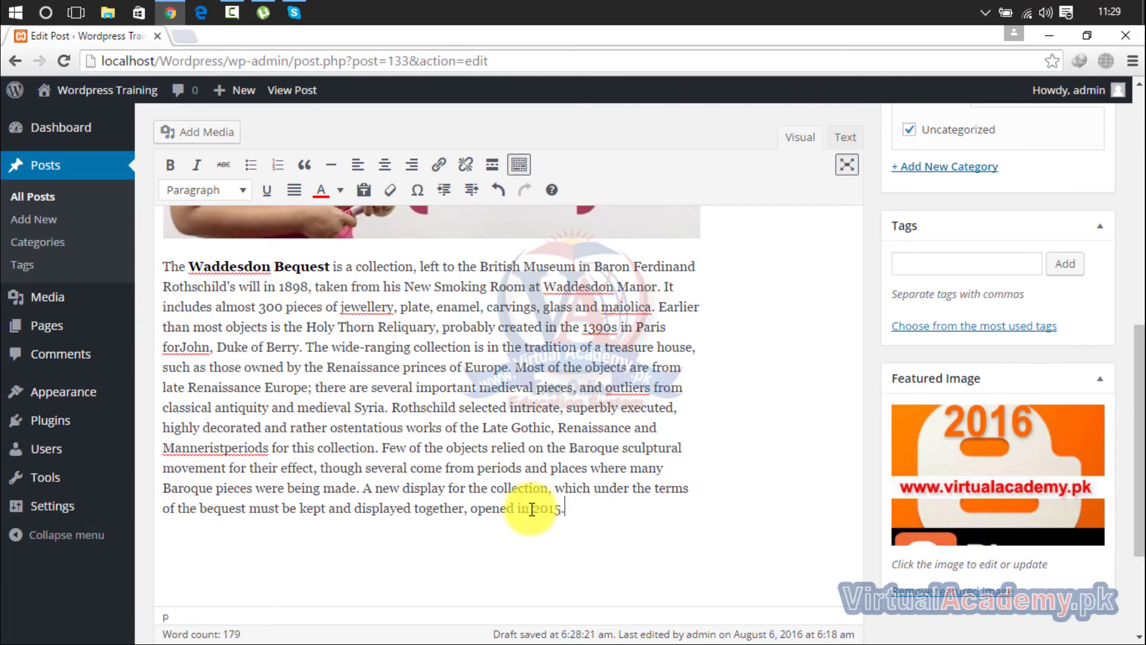
- Set up a link from the word "opened" to the Microsoft Office page, opening in a new tab, and discard it
{"action": "left_click_drag", "start_coordinate": [514, 508], "coordinate": [473, 511]}
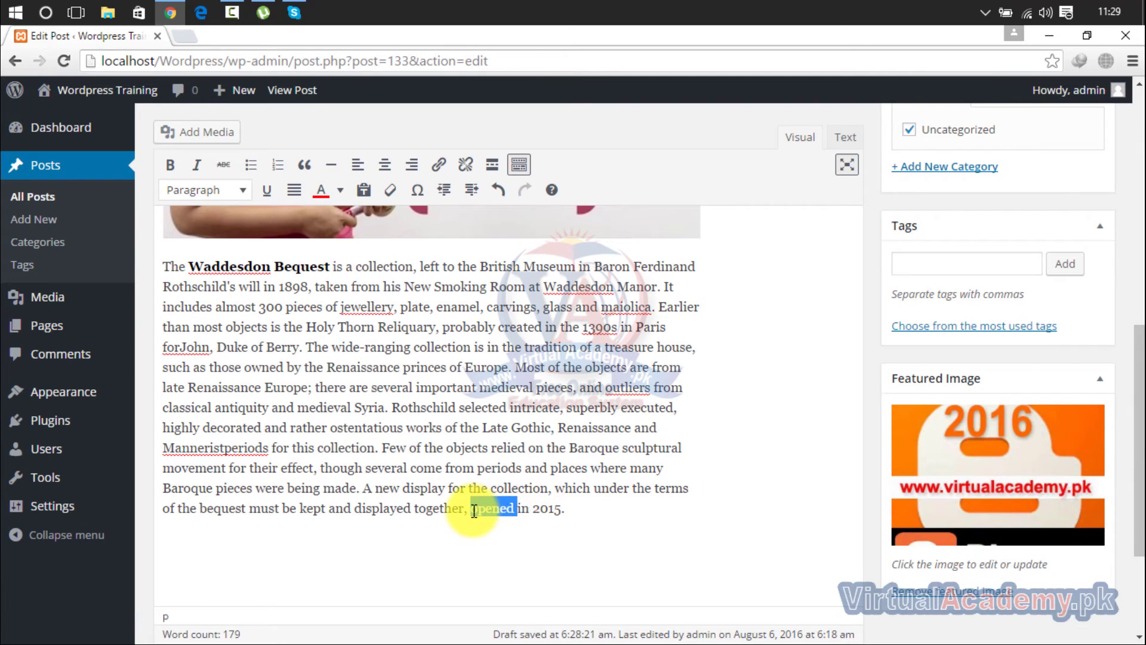
{"action": "left_click", "coordinate": [443, 167]}
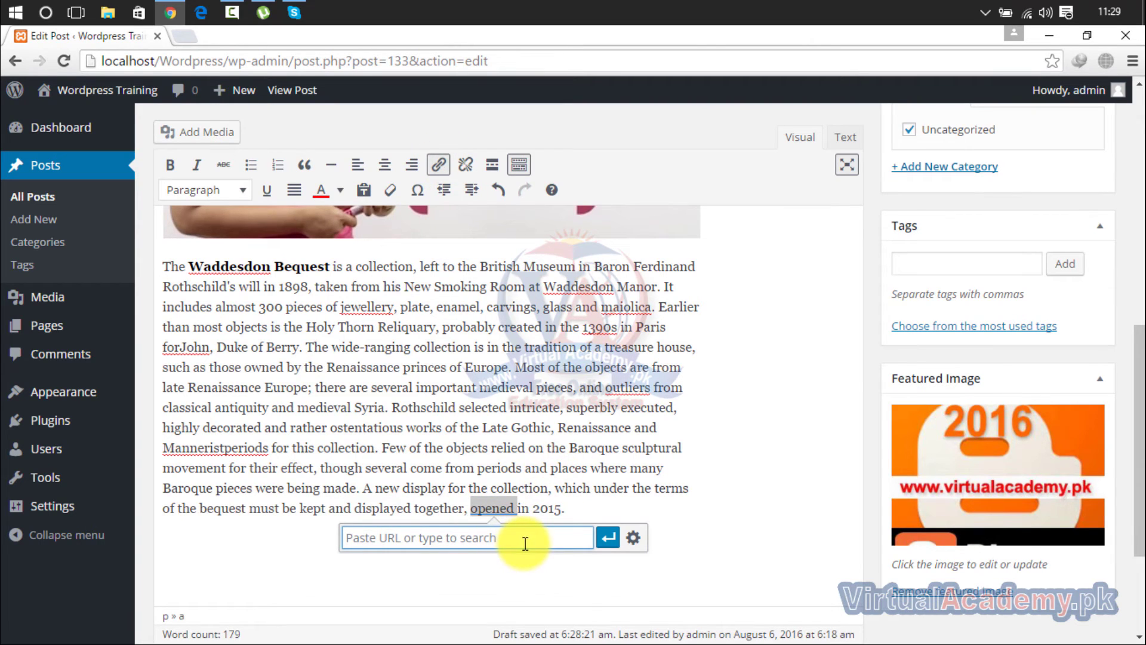
{"action": "left_click", "coordinate": [635, 539]}
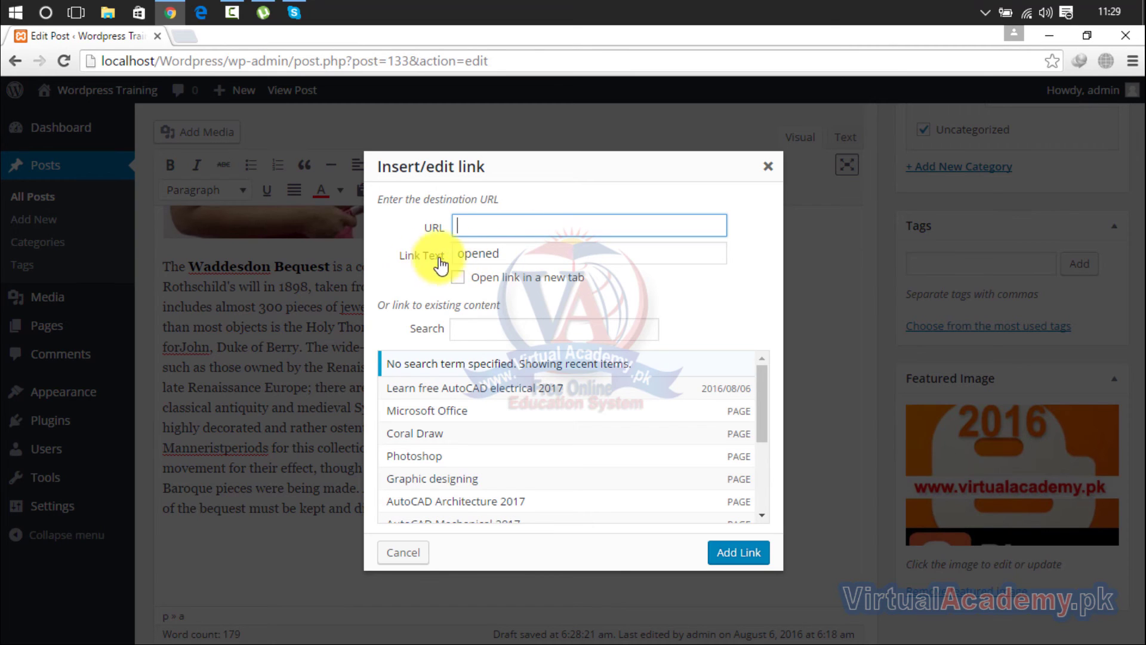
{"action": "left_click", "coordinate": [526, 257]}
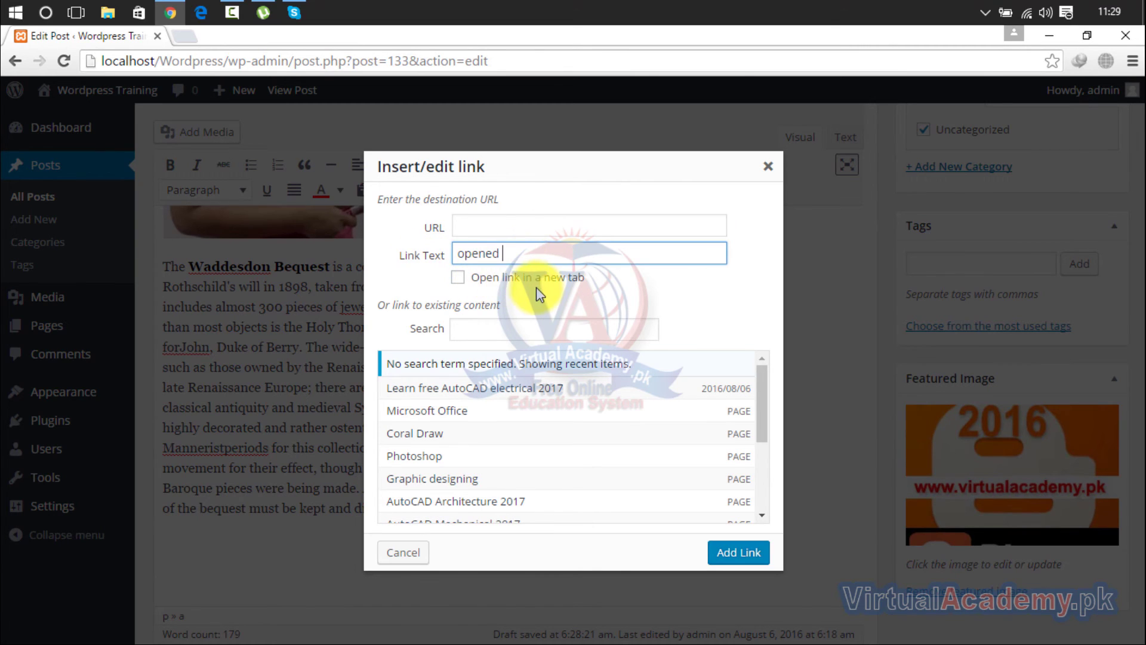
{"action": "left_click", "coordinate": [460, 278]}
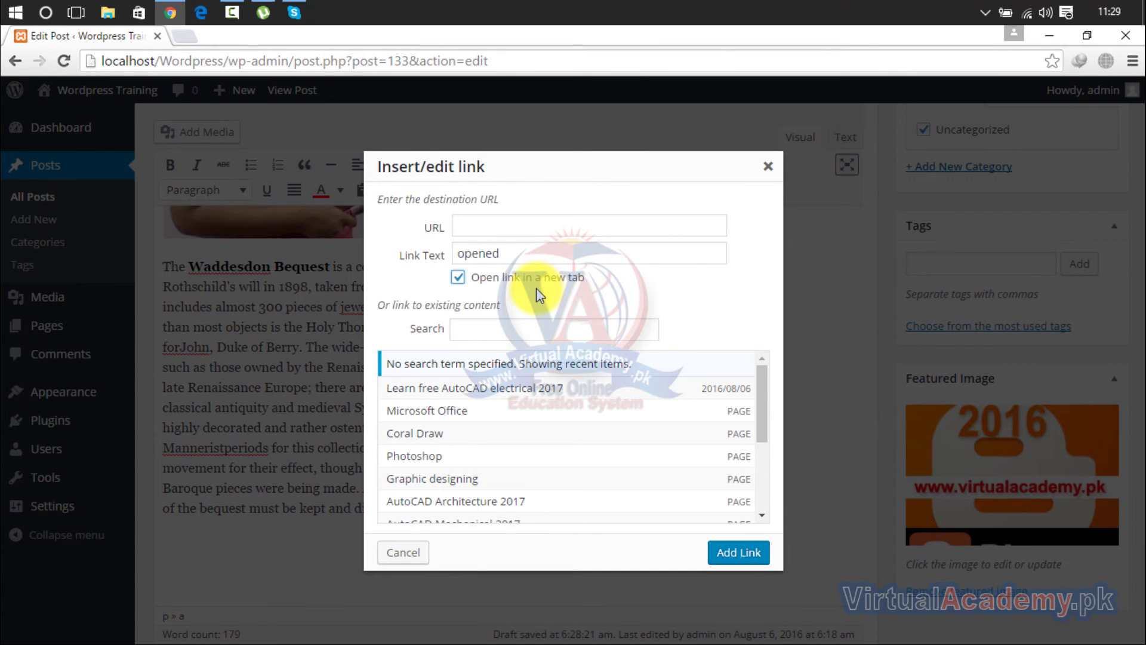
{"action": "left_click", "coordinate": [506, 412]}
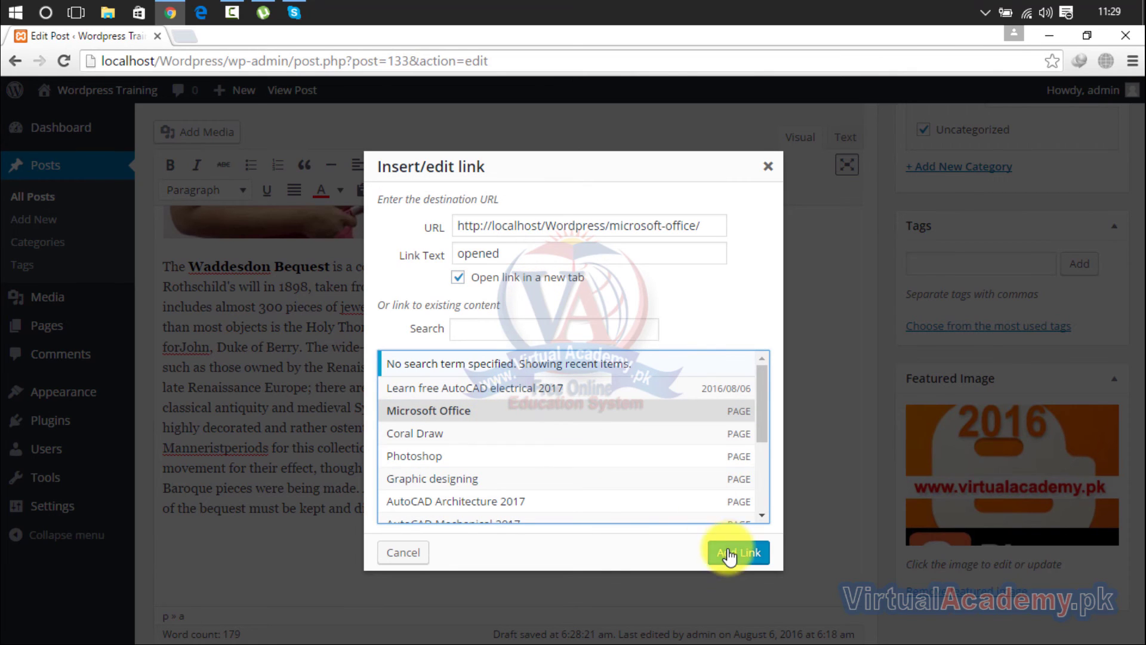
{"action": "left_click", "coordinate": [768, 166]}
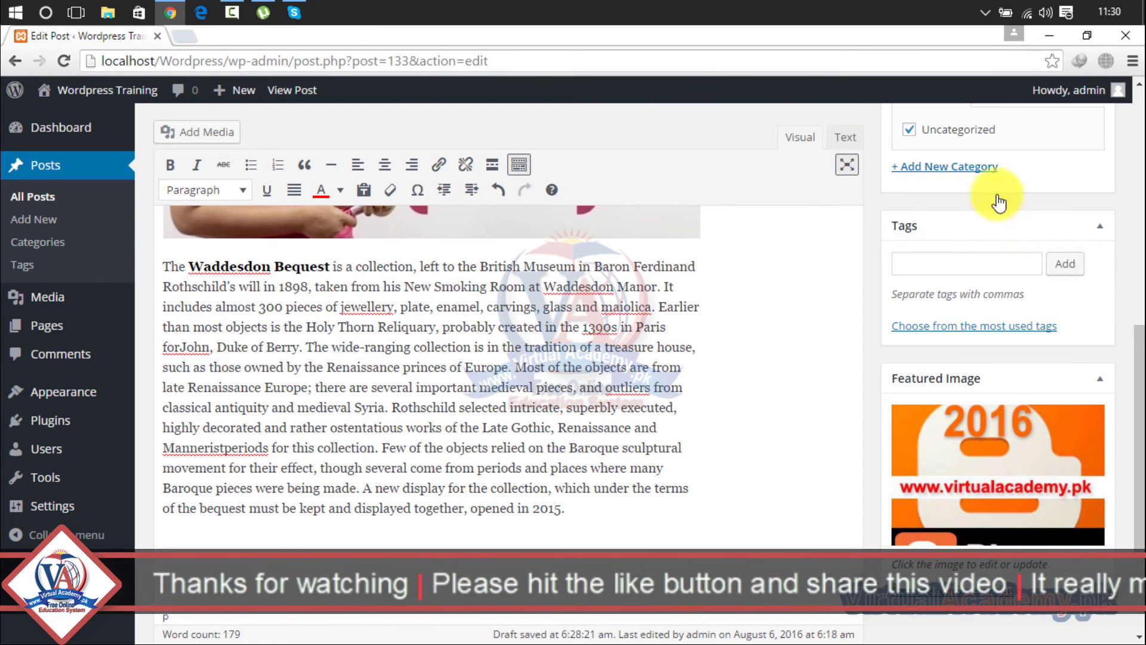
- Open the post's permalink slug for editing and accept it without altering it
{"action": "left_click_drag", "start_coordinate": [1140, 433], "coordinate": [1136, 194]}
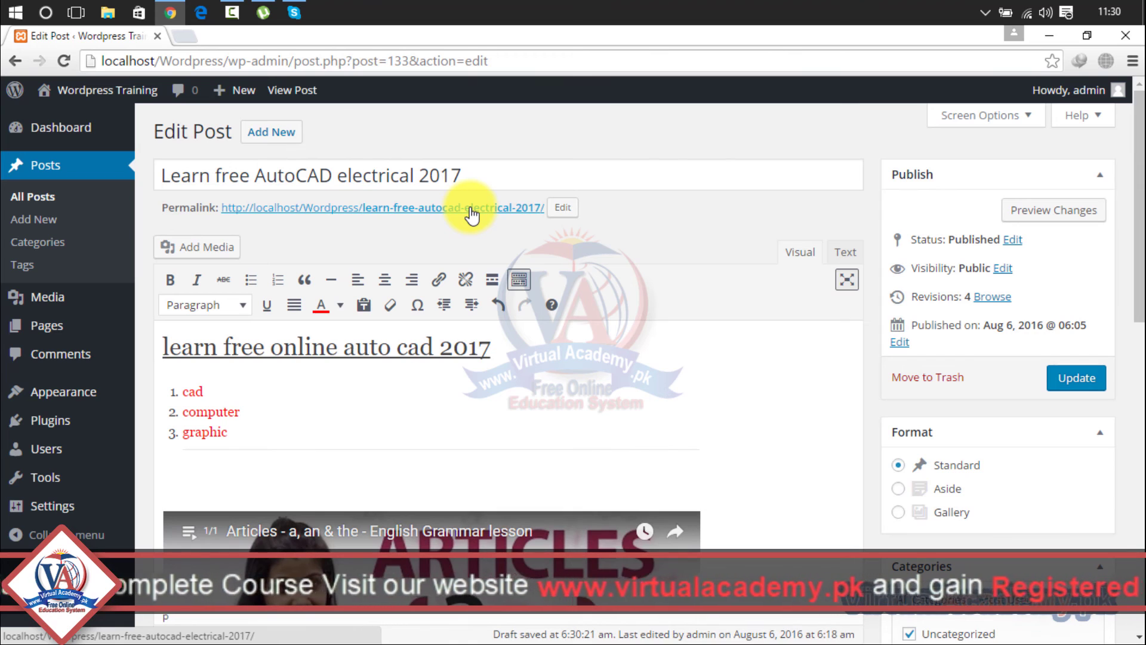
{"action": "left_click", "coordinate": [564, 208]}
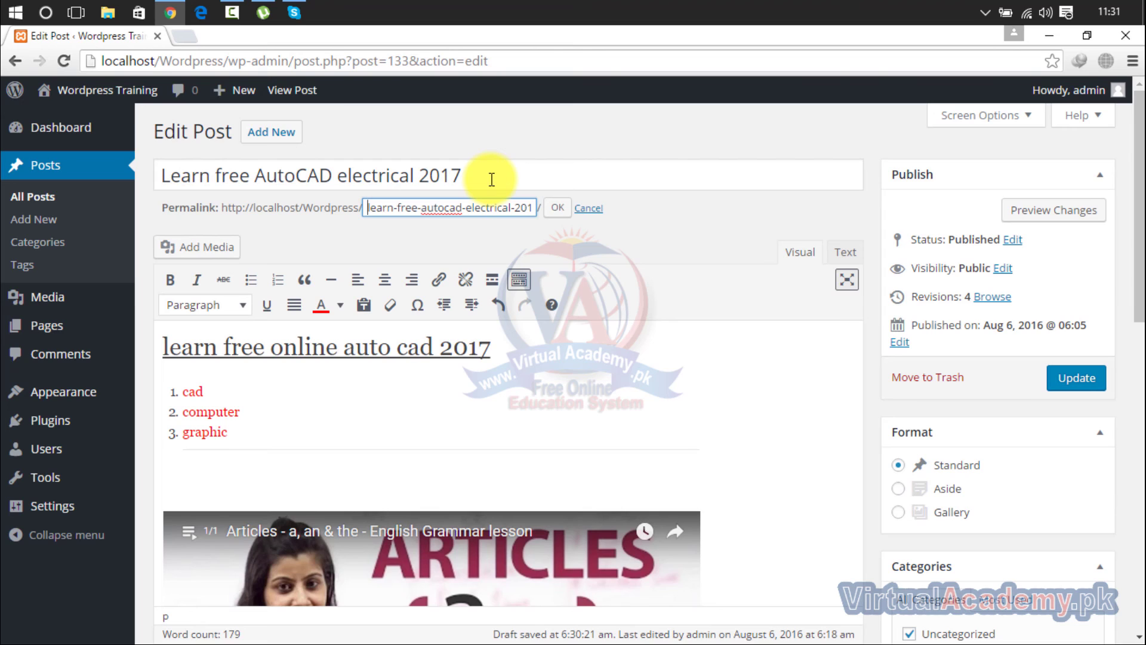
{"action": "left_click_drag", "start_coordinate": [491, 177], "coordinate": [154, 199]}
{"action": "left_click", "coordinate": [557, 208]}
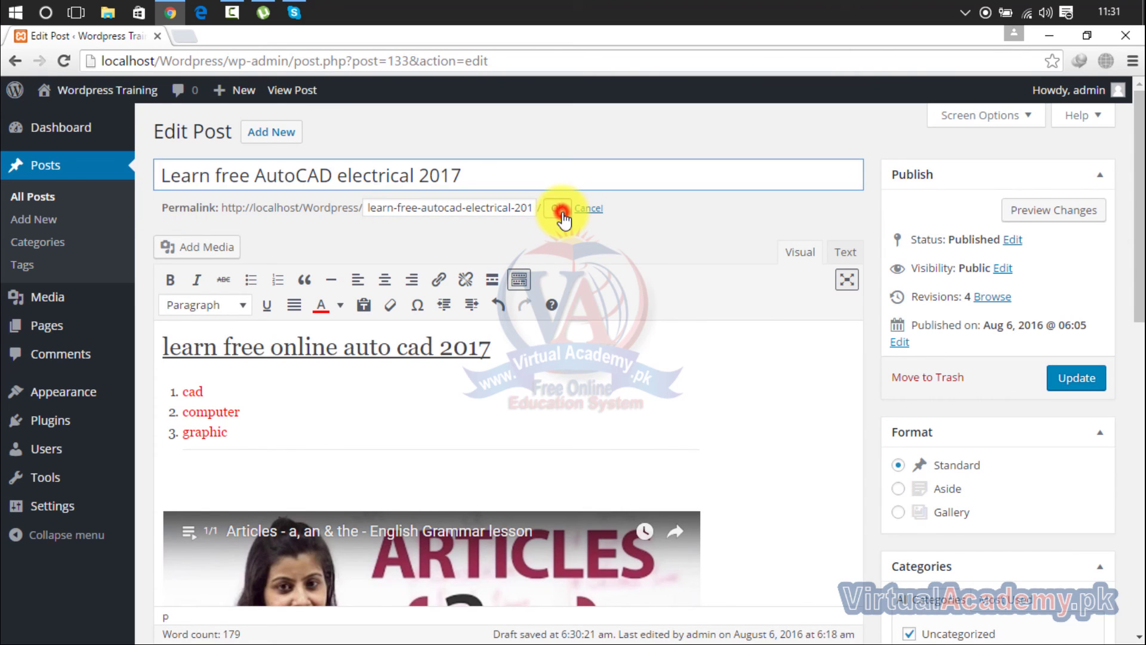